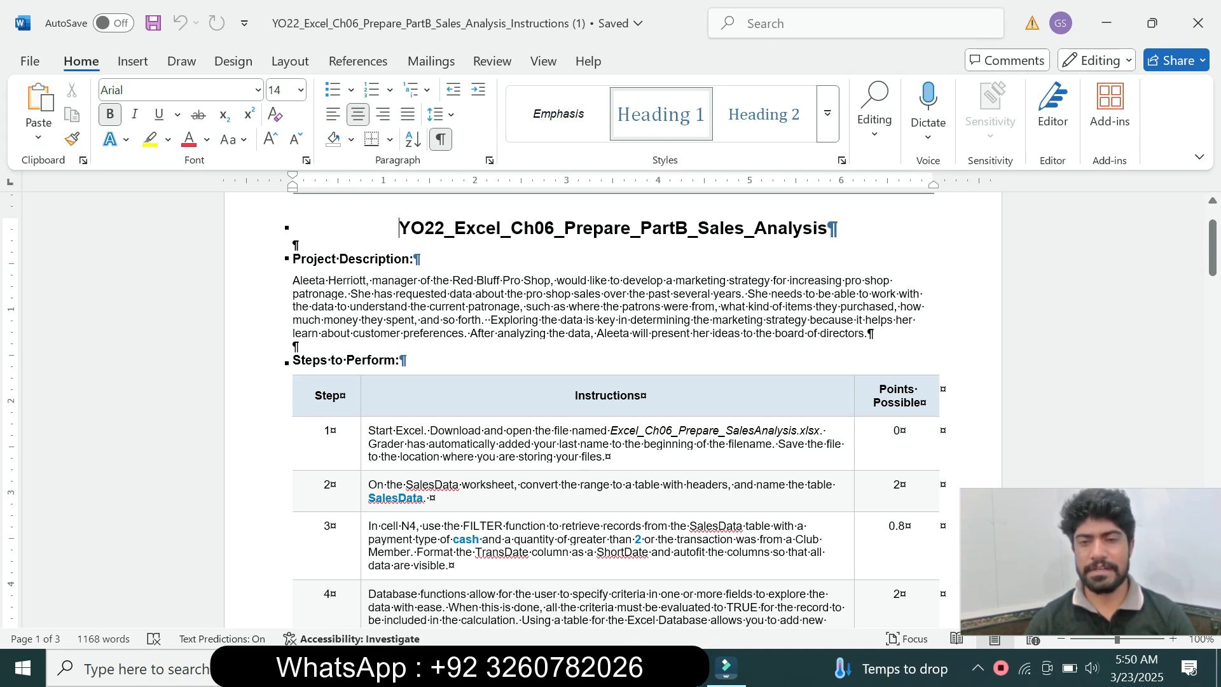
Highlight the step 1 instruction in the Word document's steps table in yellow
{"action": "mouse_move", "coordinate": [1212, 247]}
{"action": "left_mouse_down"}
{"action": "mouse_move", "coordinate": [1212, 573]}
{"action": "mouse_move", "coordinate": [1212, 243]}
{"action": "mouse_move", "coordinate": [1213, 254]}
{"action": "left_mouse_up"}
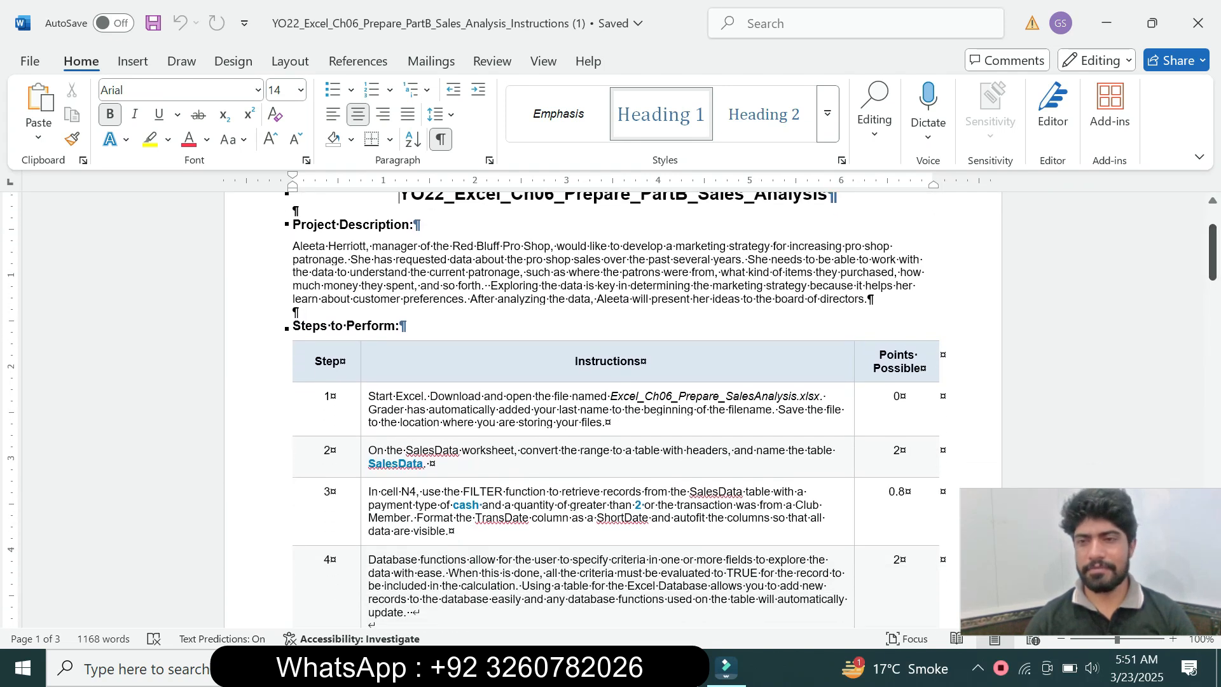
{"action": "left_click", "coordinate": [364, 420]}
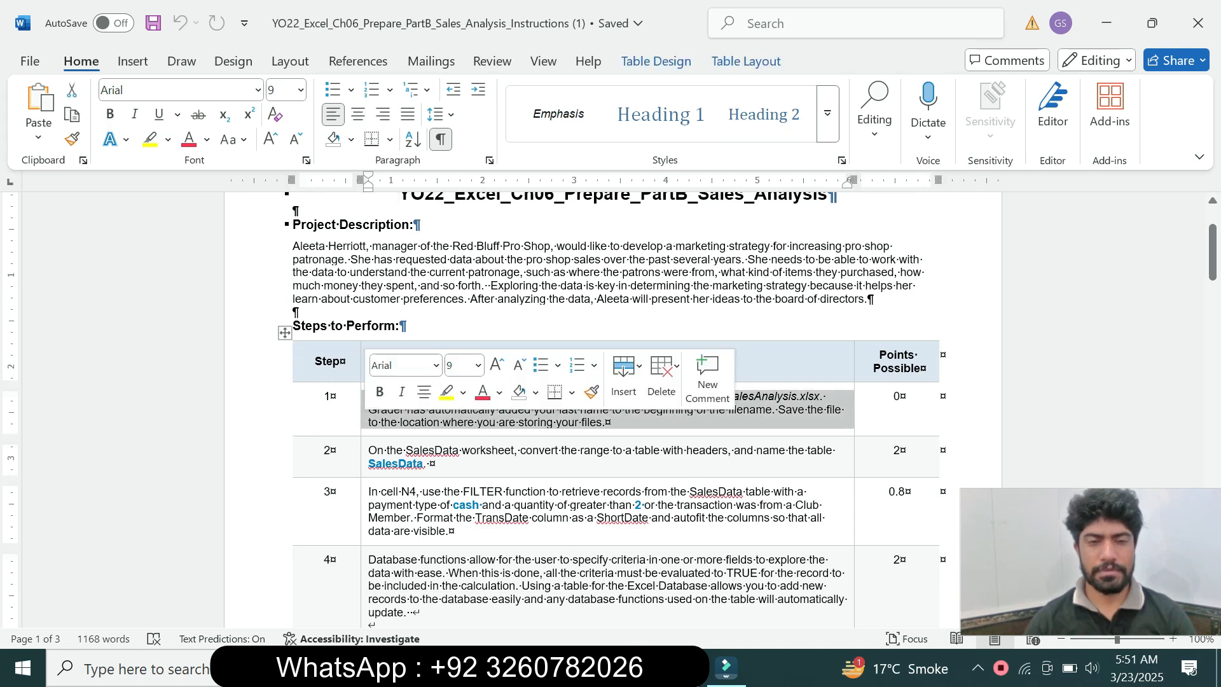
{"action": "left_click", "coordinate": [446, 392]}
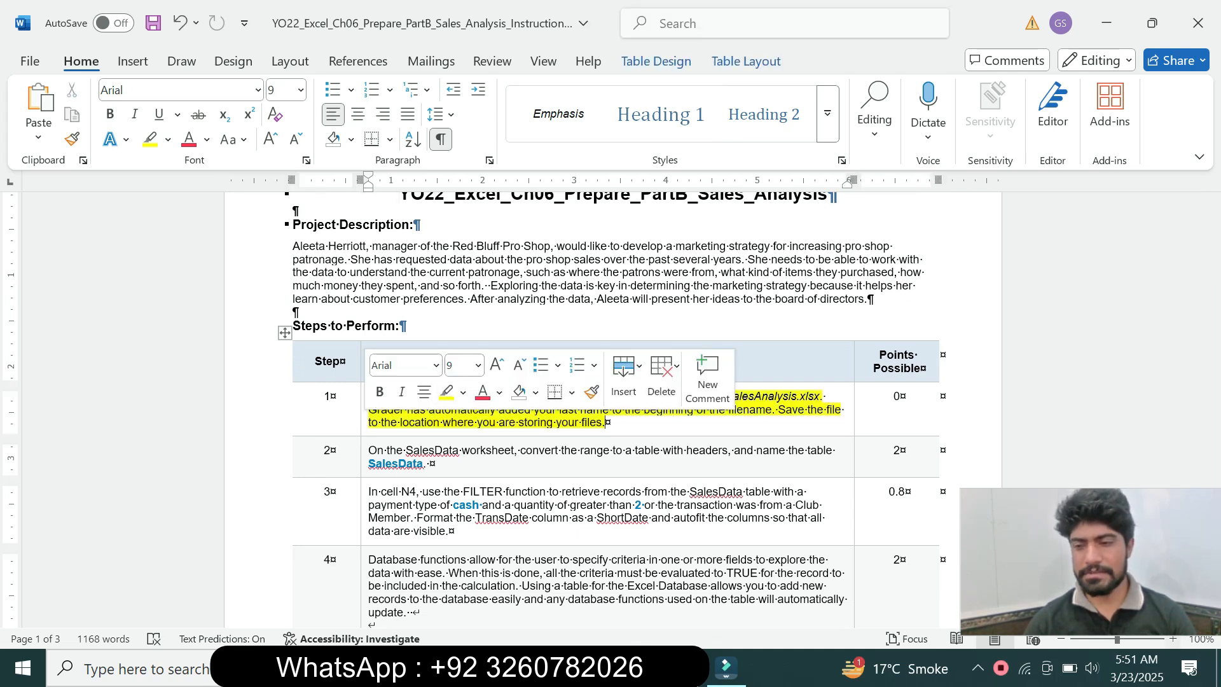
{"action": "scroll", "coordinate": [605, 417], "scroll_direction": "up", "scroll_amount": 2}
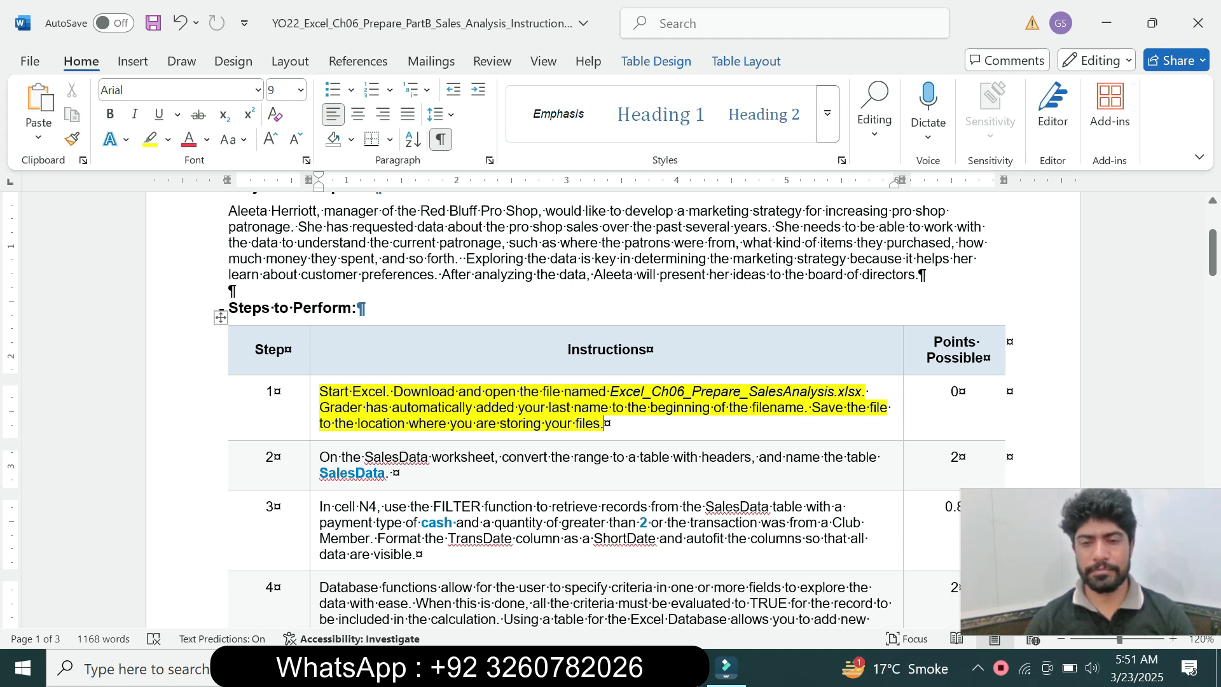
Switch to the Excel sales analysis workbook, look over the SalesData worksheet, and return to the Word instructions
{"action": "key", "text": "alt+Tab"}
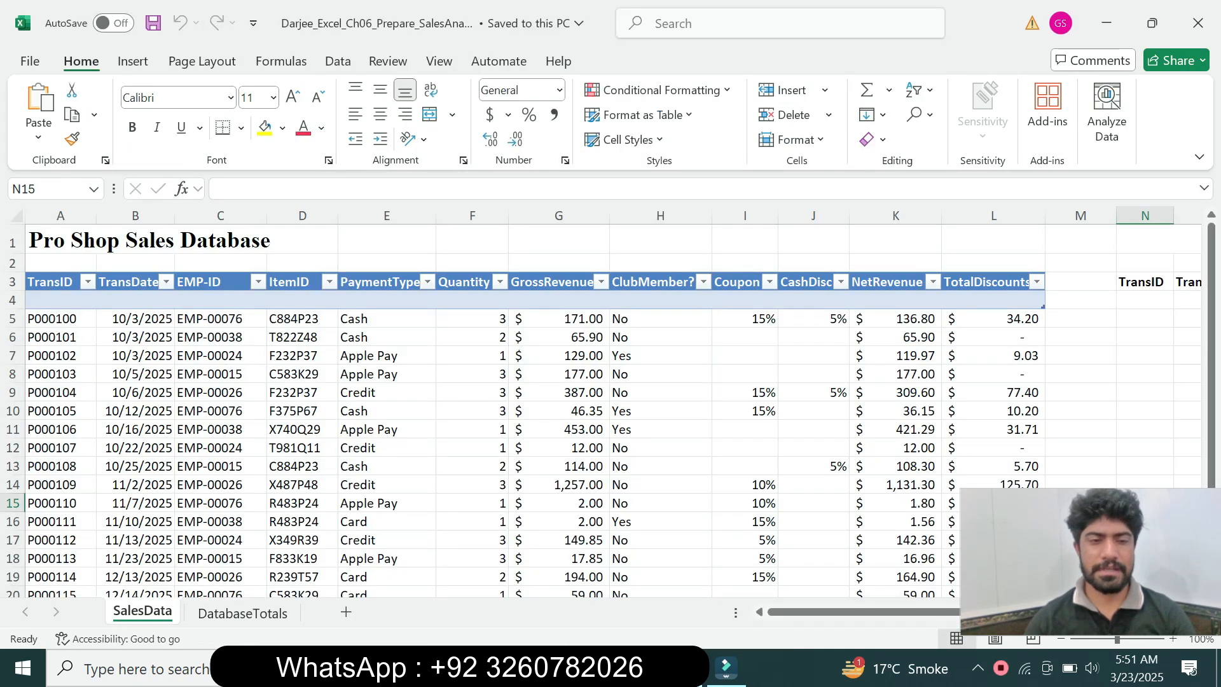
{"action": "left_click", "coordinate": [135, 410]}
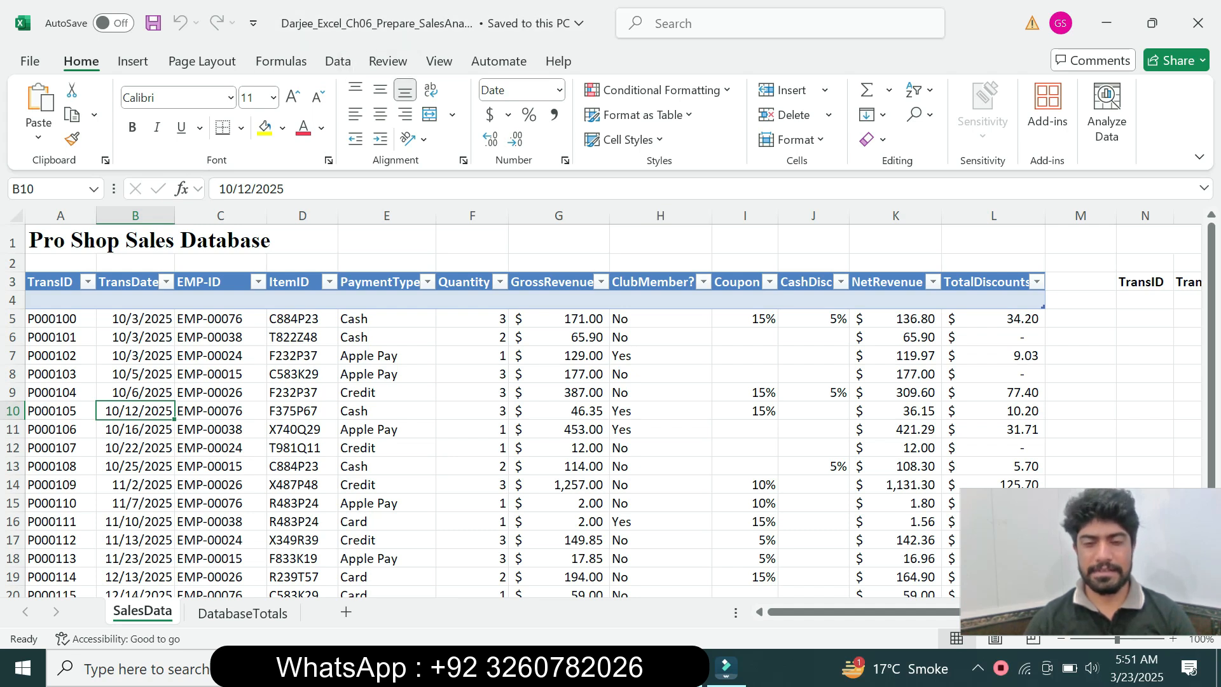
{"action": "key", "text": "alt+Tab"}
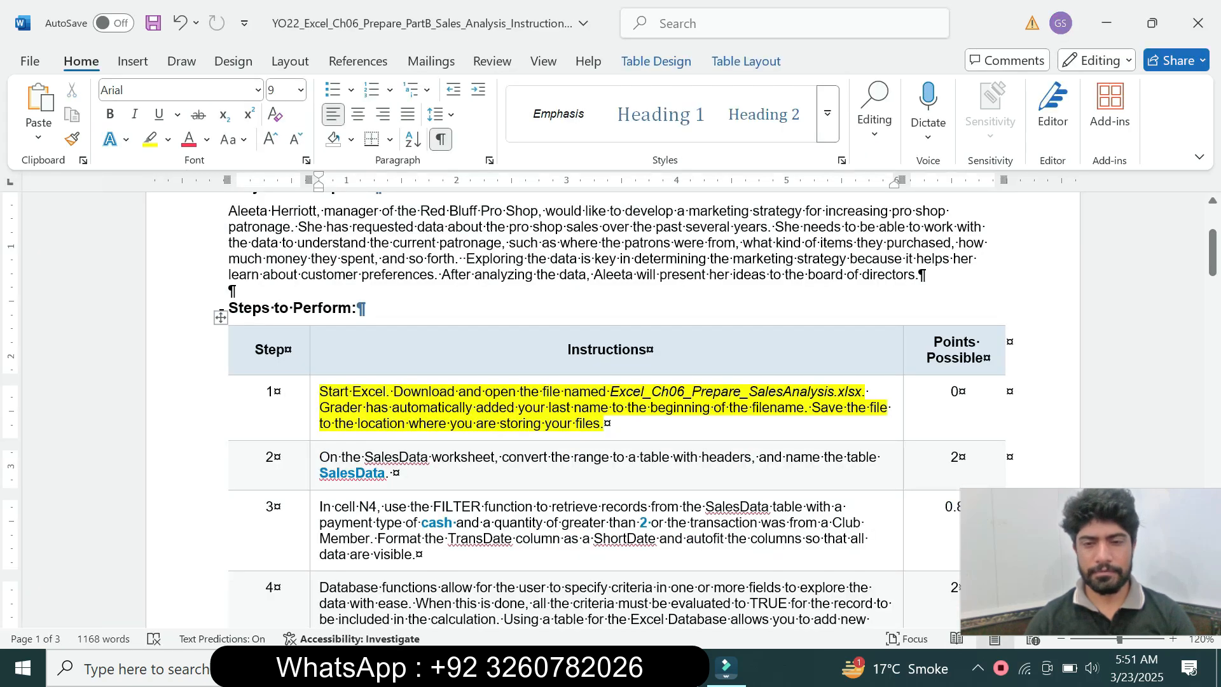
Remove the highlight from the step 1 instruction
{"action": "triple_click", "coordinate": [603, 423]}
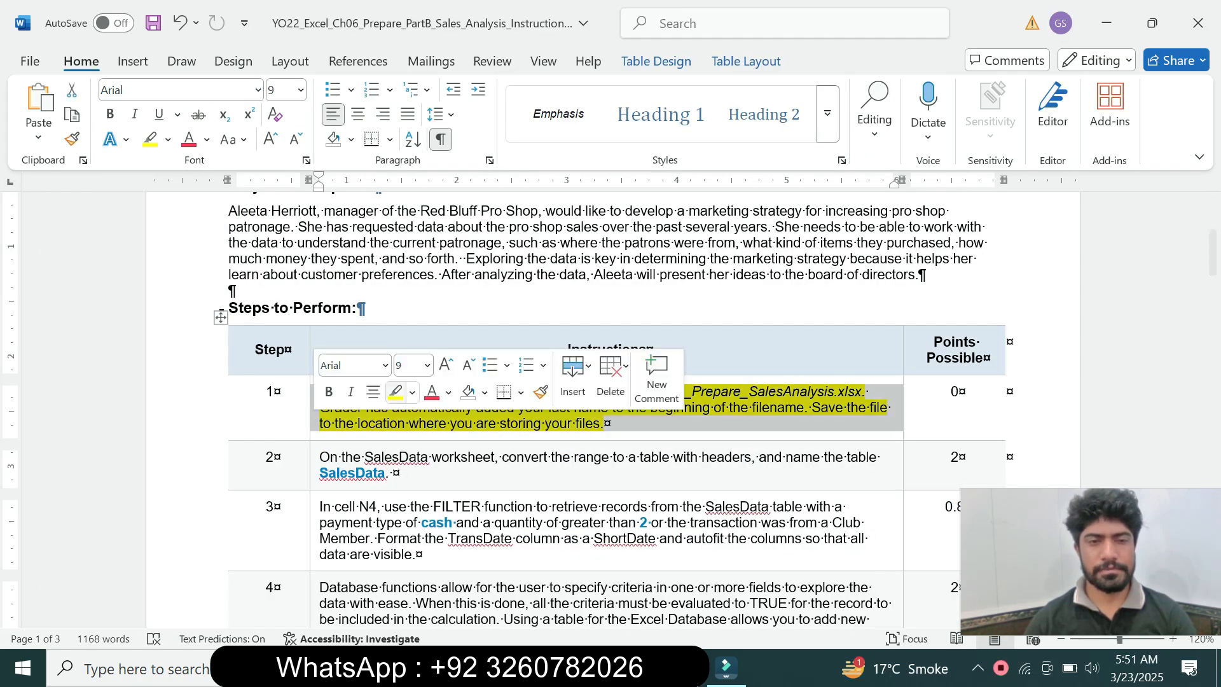
{"action": "left_click", "coordinate": [412, 392]}
{"action": "left_click", "coordinate": [438, 545]}
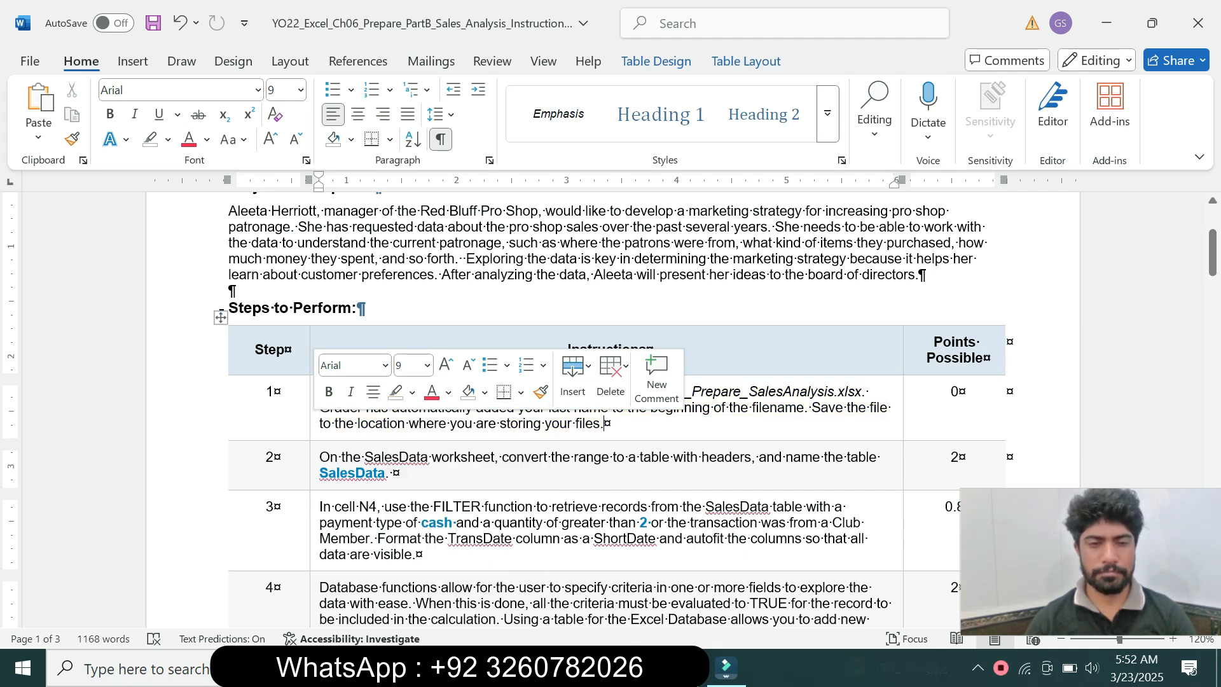
Enlarge the step 2 instruction text to 14 pt and highlight it in turquoise
{"action": "triple_click", "coordinate": [445, 465]}
{"action": "left_click", "coordinate": [424, 411]}
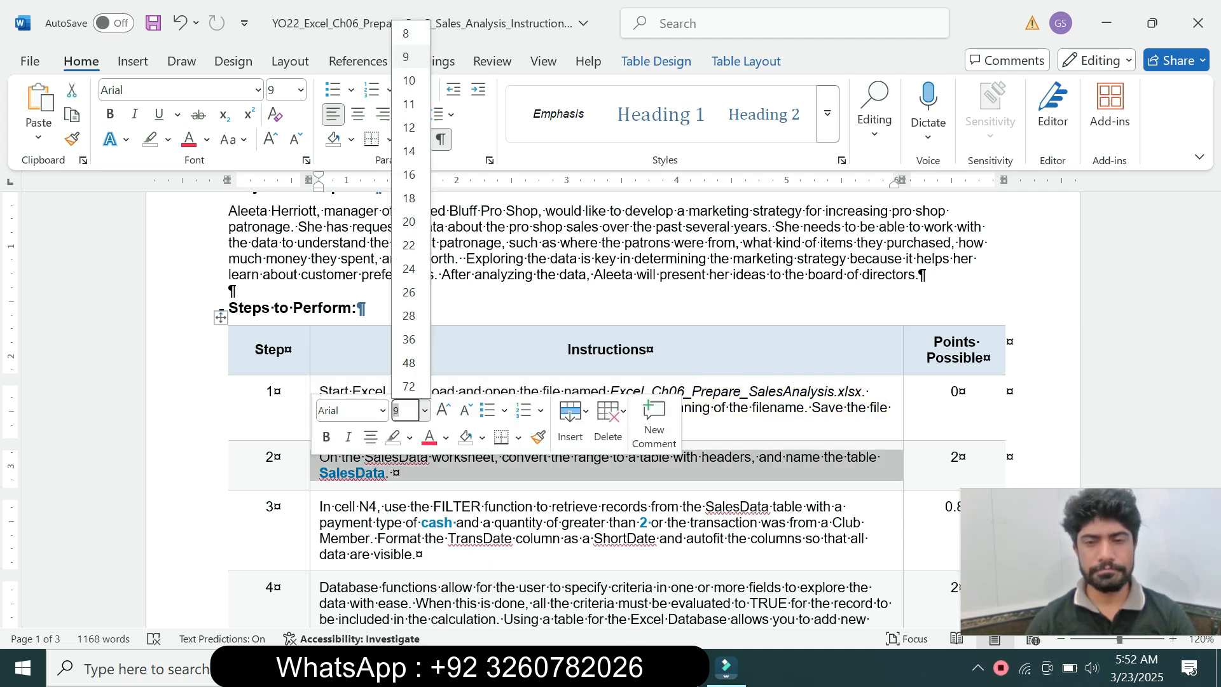
{"action": "left_click", "coordinate": [408, 151]}
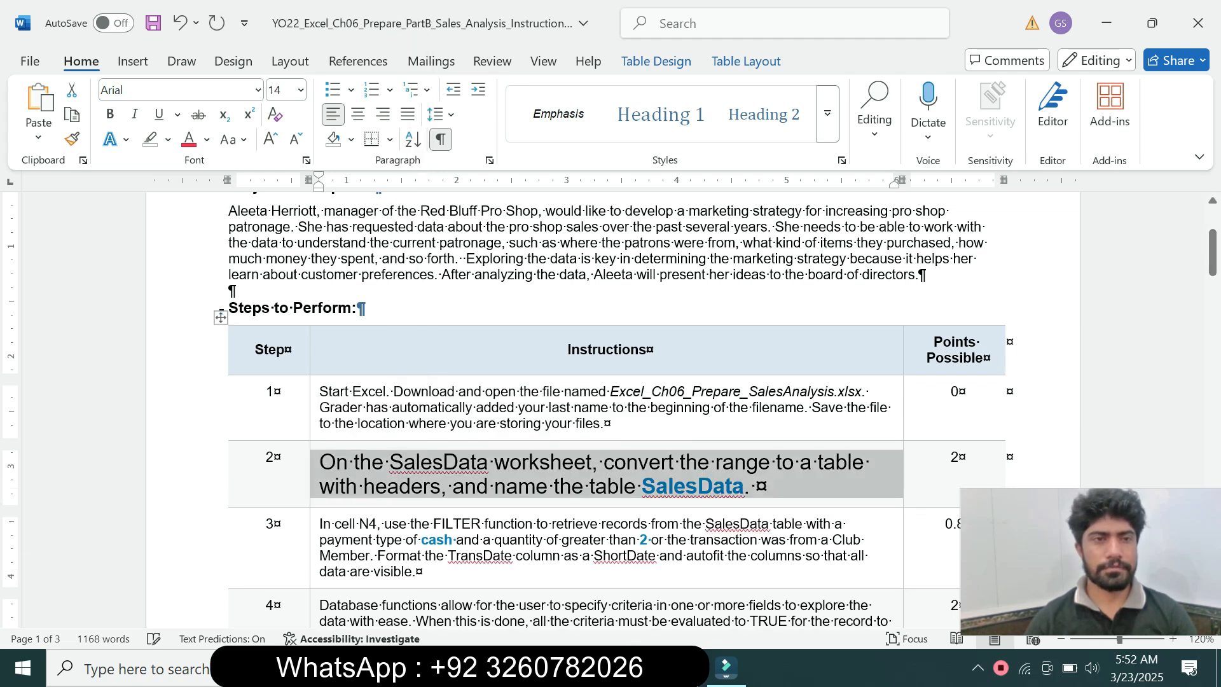
{"action": "left_click", "coordinate": [168, 140]}
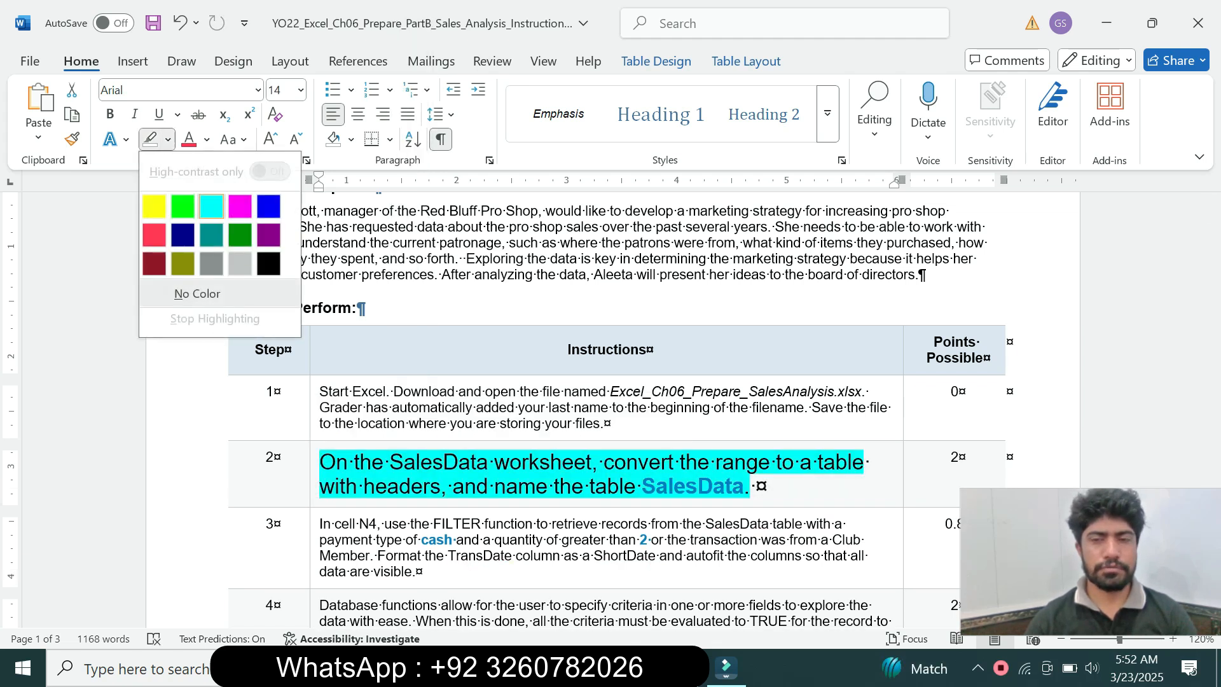
{"action": "left_click", "coordinate": [212, 206]}
Read which worksheet step 2 refers to, and look at the DatabaseTotals and SalesData worksheets in the Excel workbook
{"action": "left_click_drag", "start_coordinate": [1213, 253], "coordinate": [1213, 272]}
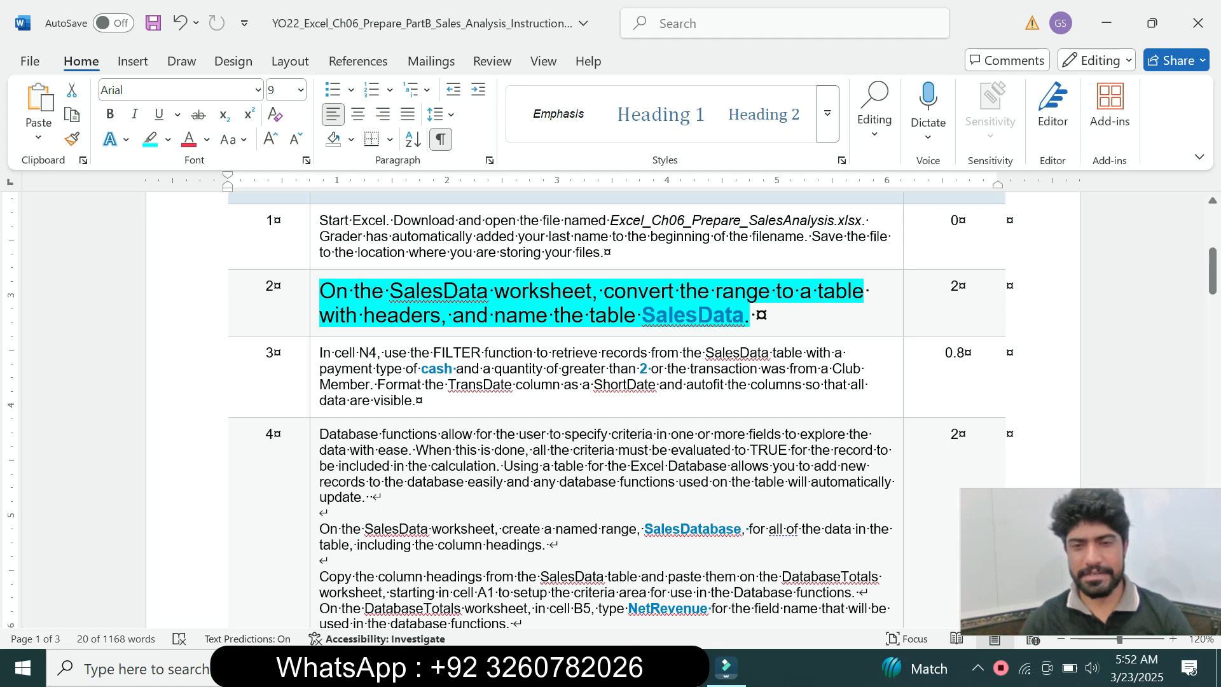
{"action": "left_click_drag", "start_coordinate": [319, 290], "coordinate": [591, 291]}
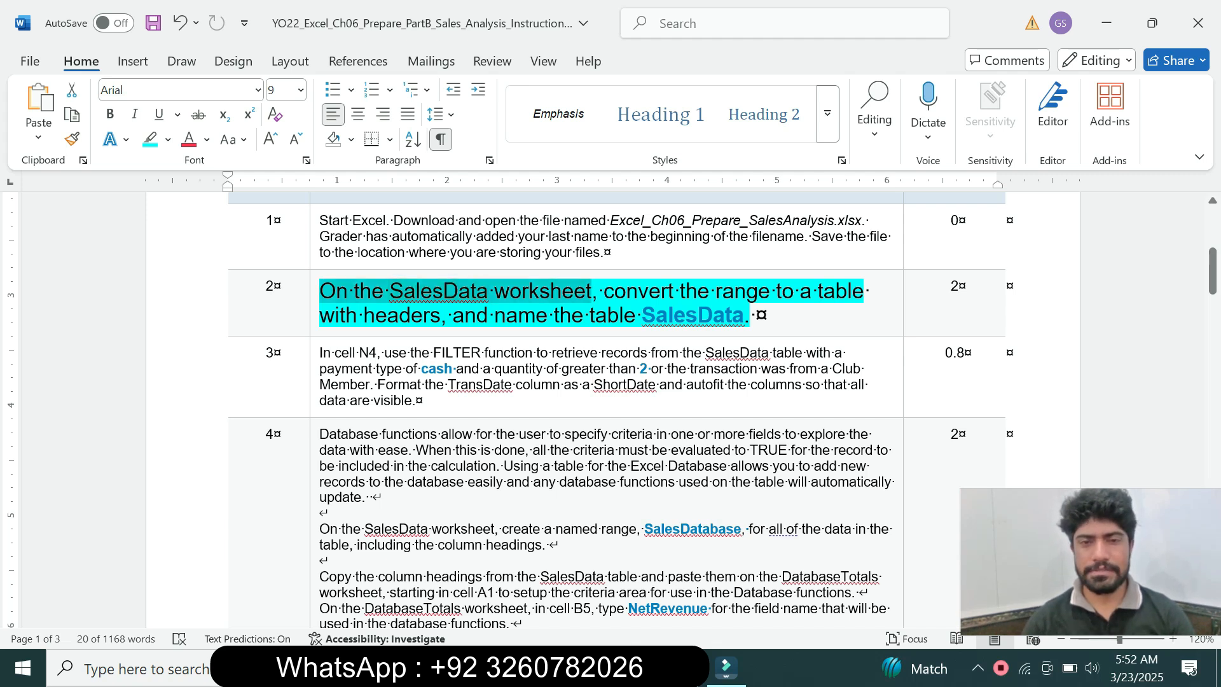
{"action": "key", "text": "alt+Tab"}
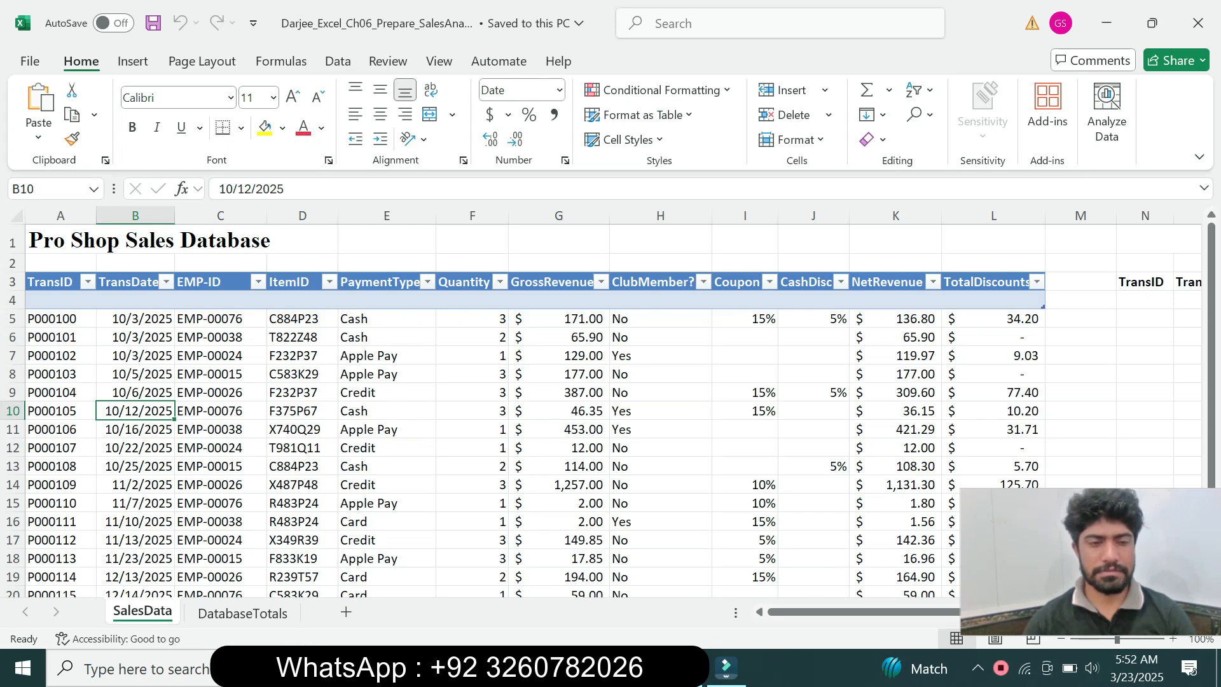
{"action": "left_click", "coordinate": [242, 613]}
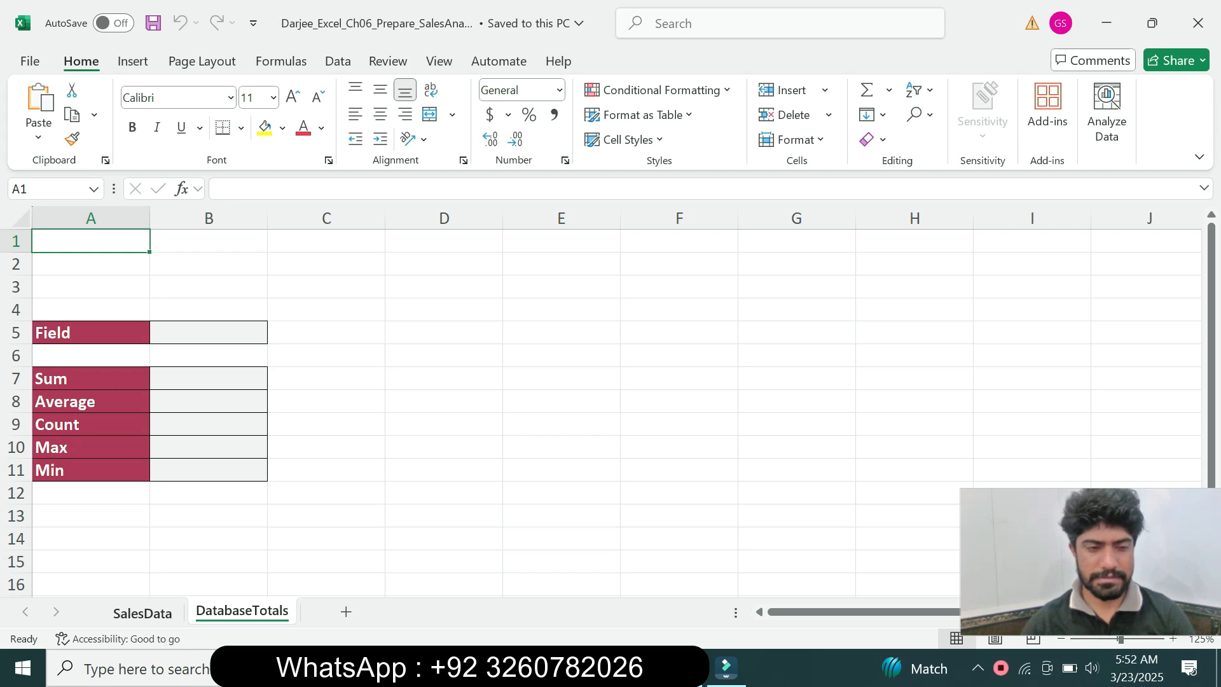
{"action": "key", "text": "ctrl+Page_Up"}
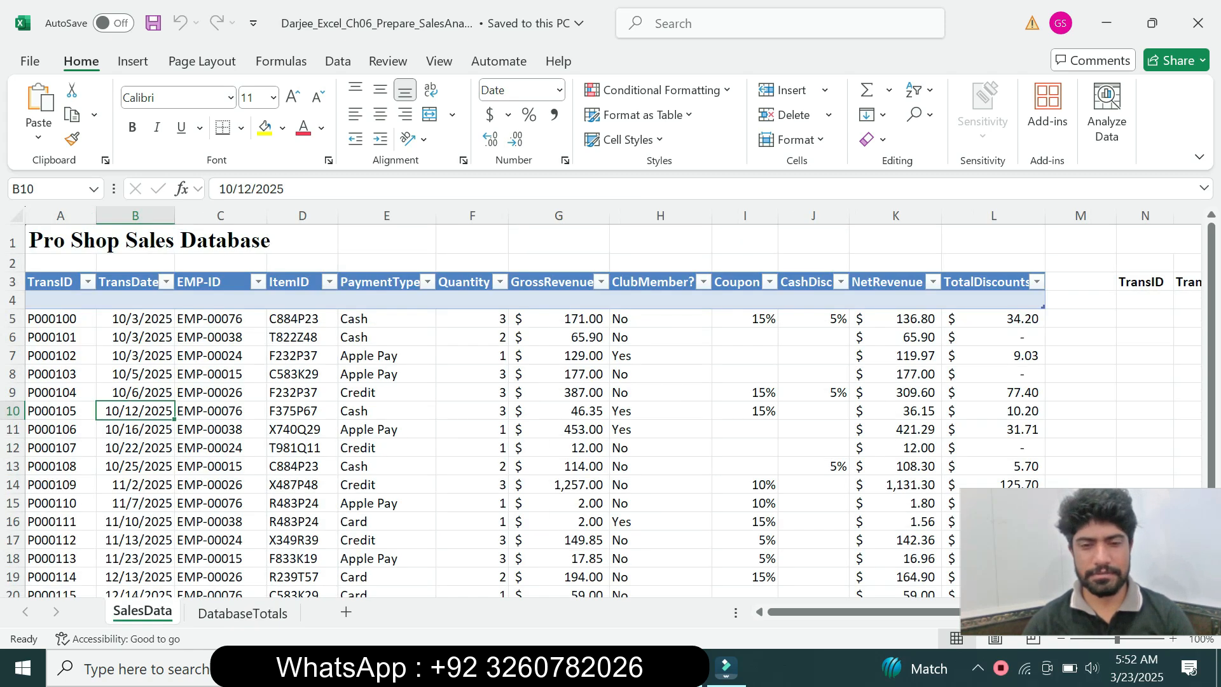
Return to the Word instructions and examine the step 2 requirements for the table's headers and name
{"action": "mouse_move", "coordinate": [632, 668]}
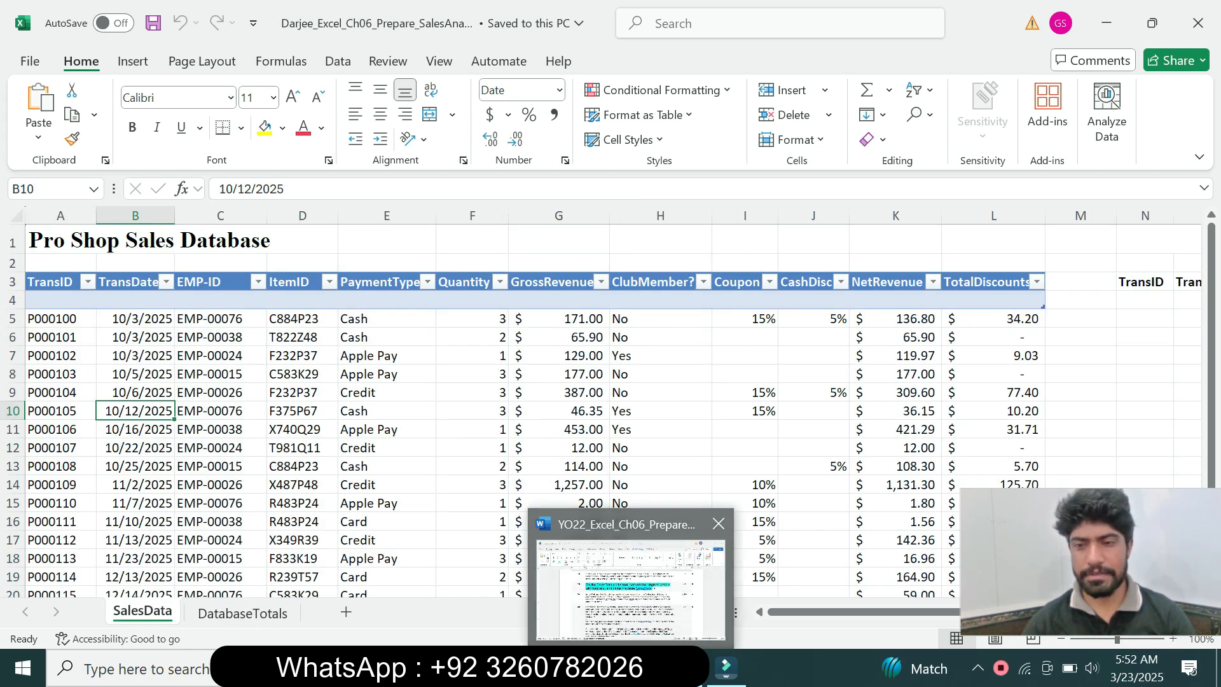
{"action": "left_click", "coordinate": [632, 579]}
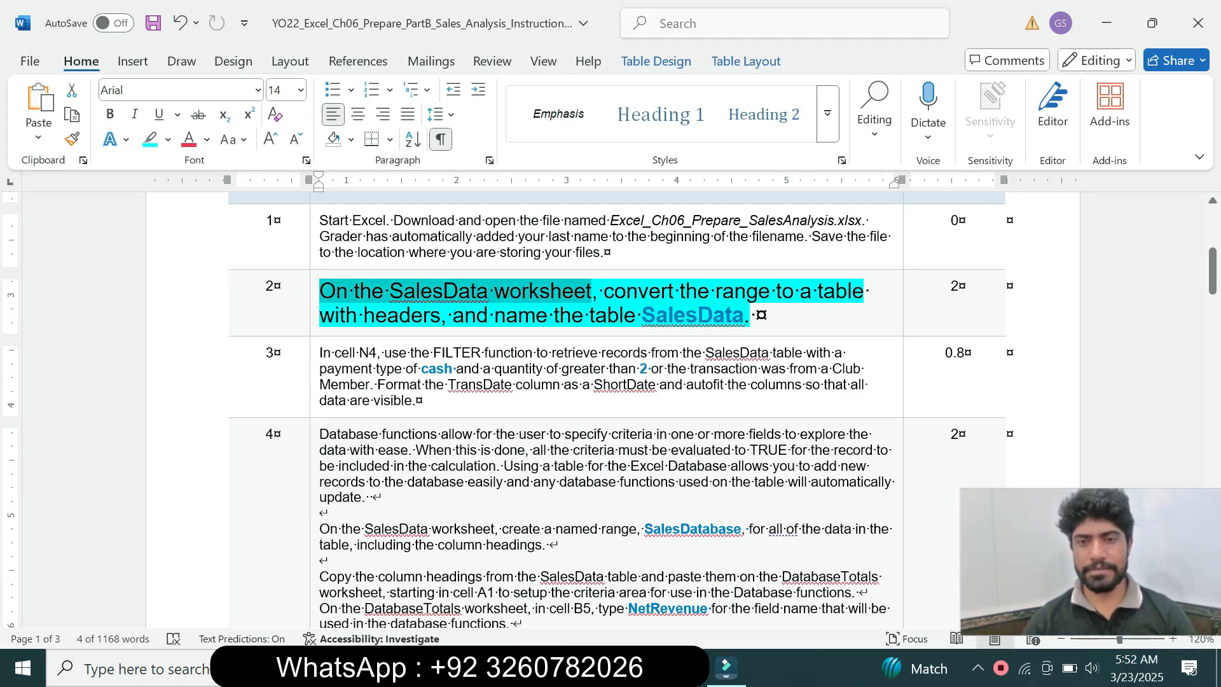
{"action": "left_click_drag", "start_coordinate": [410, 316], "coordinate": [441, 316]}
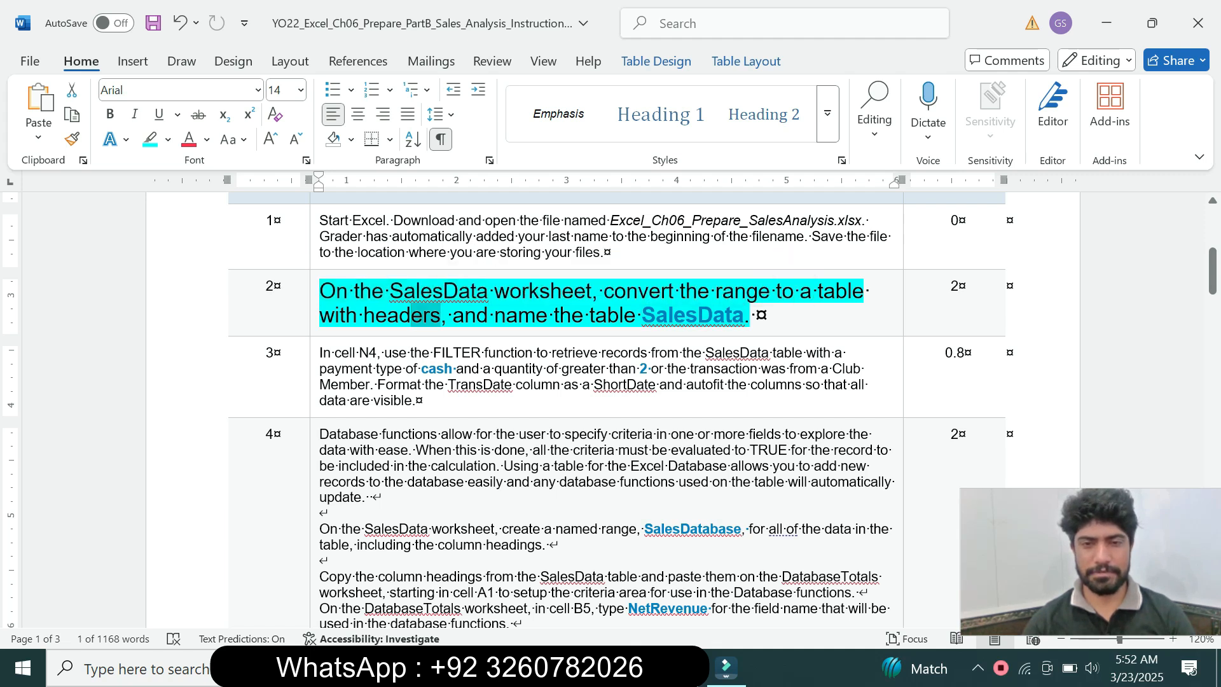
{"action": "left_click_drag", "start_coordinate": [589, 316], "coordinate": [742, 316]}
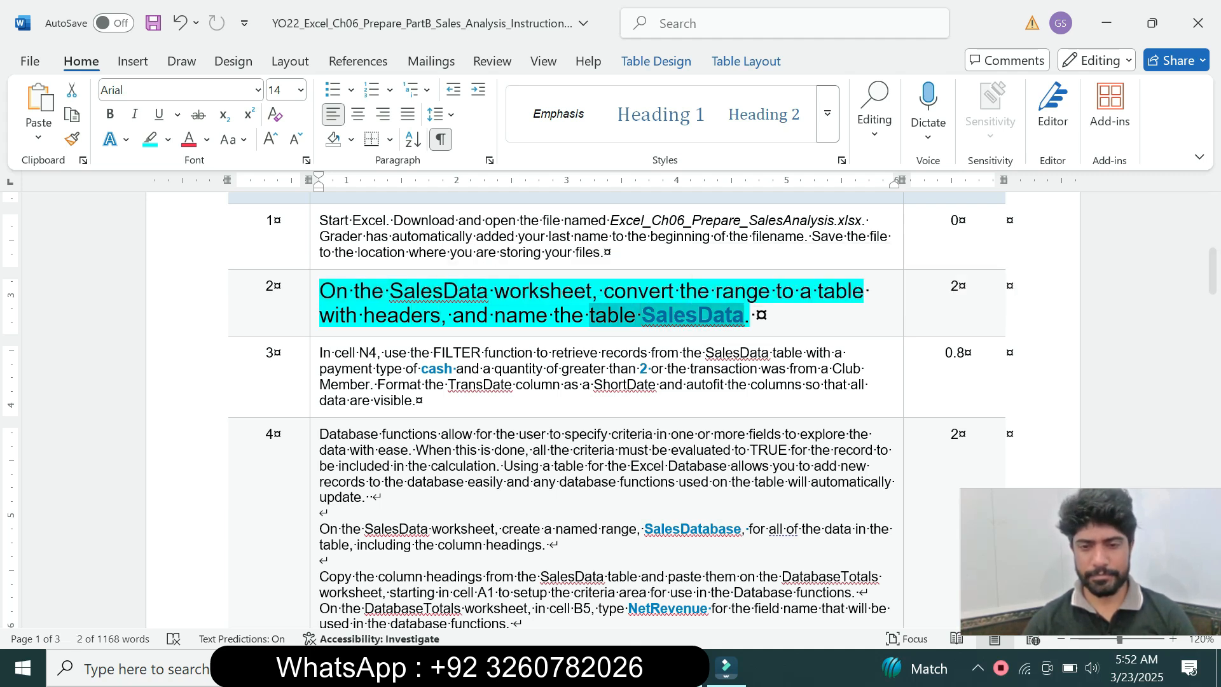
Switch to Excel and convert range A5:L25 on the SalesData worksheet into a table with headers
{"action": "left_click", "coordinate": [680, 667]}
{"action": "left_click", "coordinate": [220, 393]}
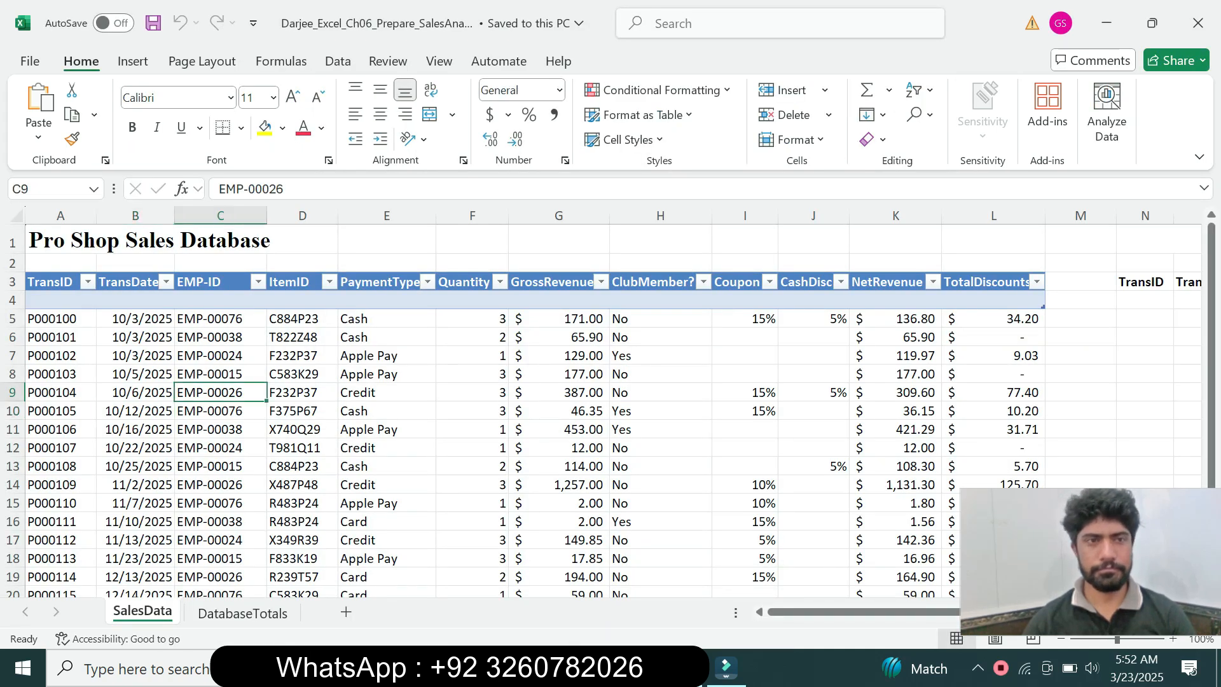
{"action": "left_click", "coordinate": [132, 61]}
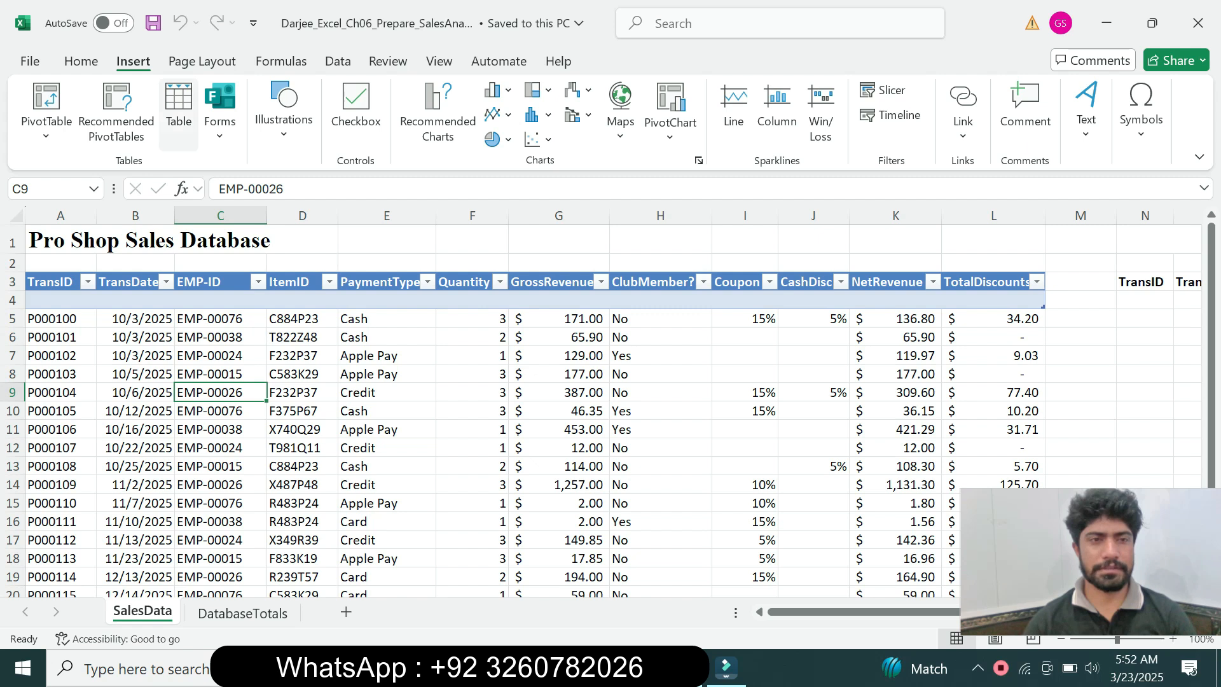
{"action": "left_click", "coordinate": [179, 108]}
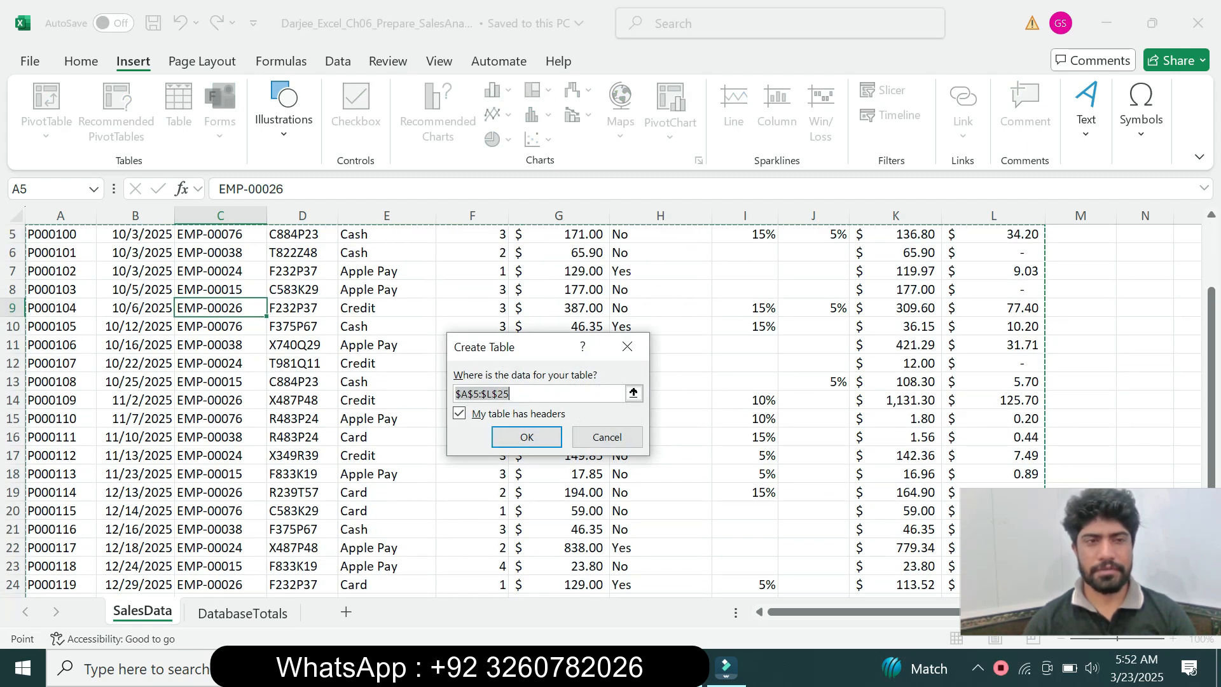
{"action": "scroll", "coordinate": [558, 410], "scroll_direction": "up", "scroll_amount": 2}
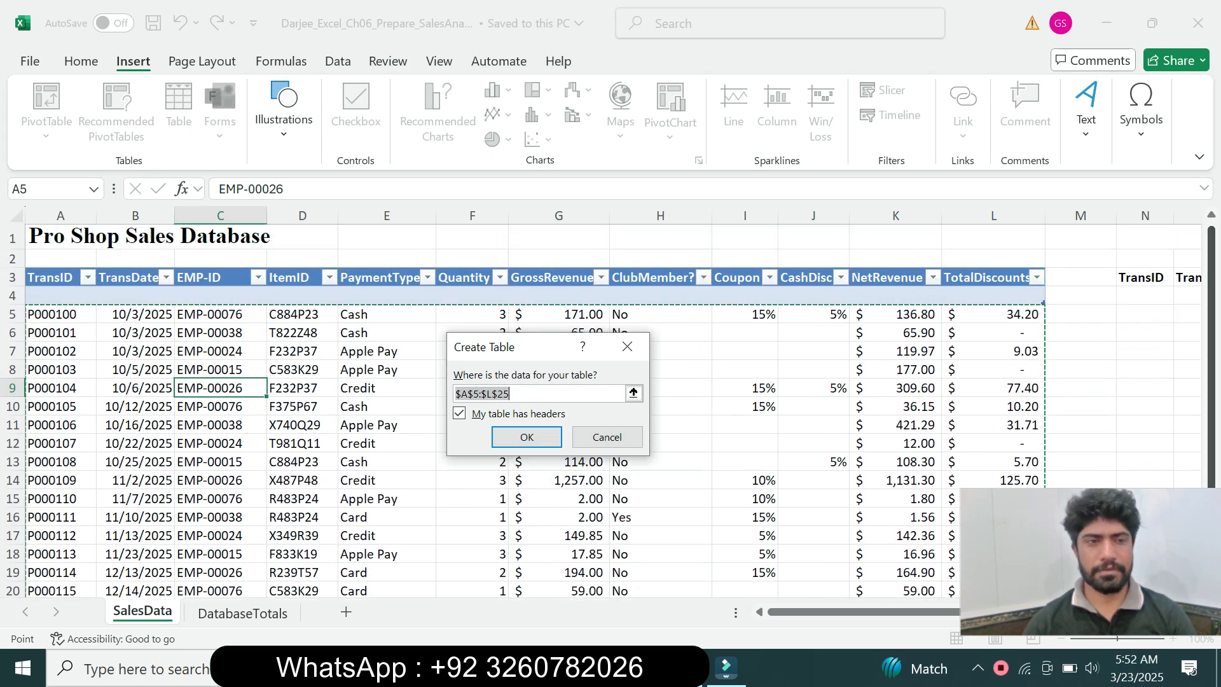
{"action": "key", "text": "Return"}
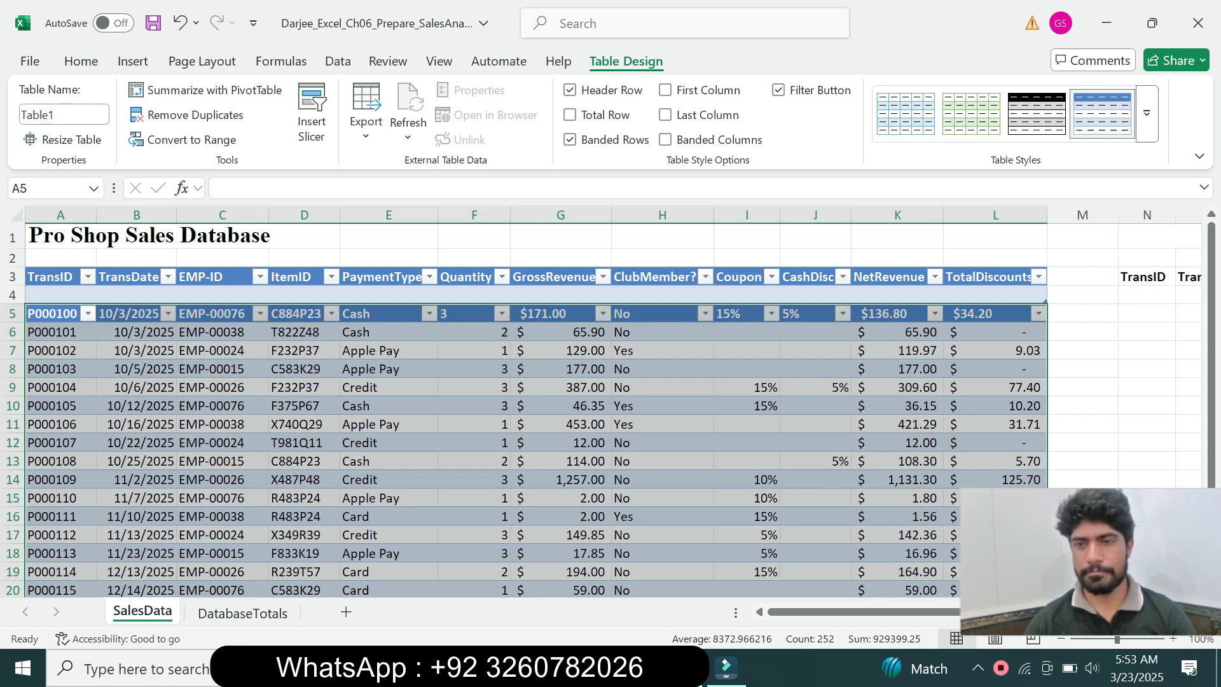
Recheck the step 2 instruction in Word, and undo the table conversion in the Excel workbook
{"action": "key", "text": "alt+Tab"}
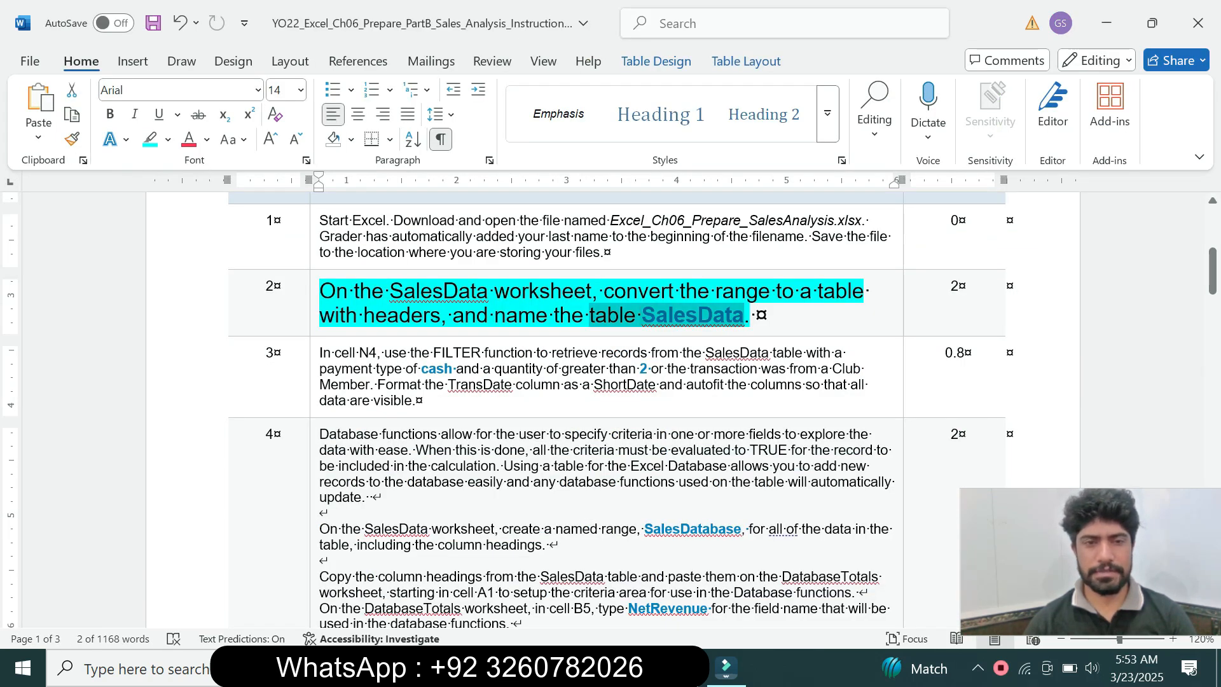
{"action": "left_click", "coordinate": [678, 668]}
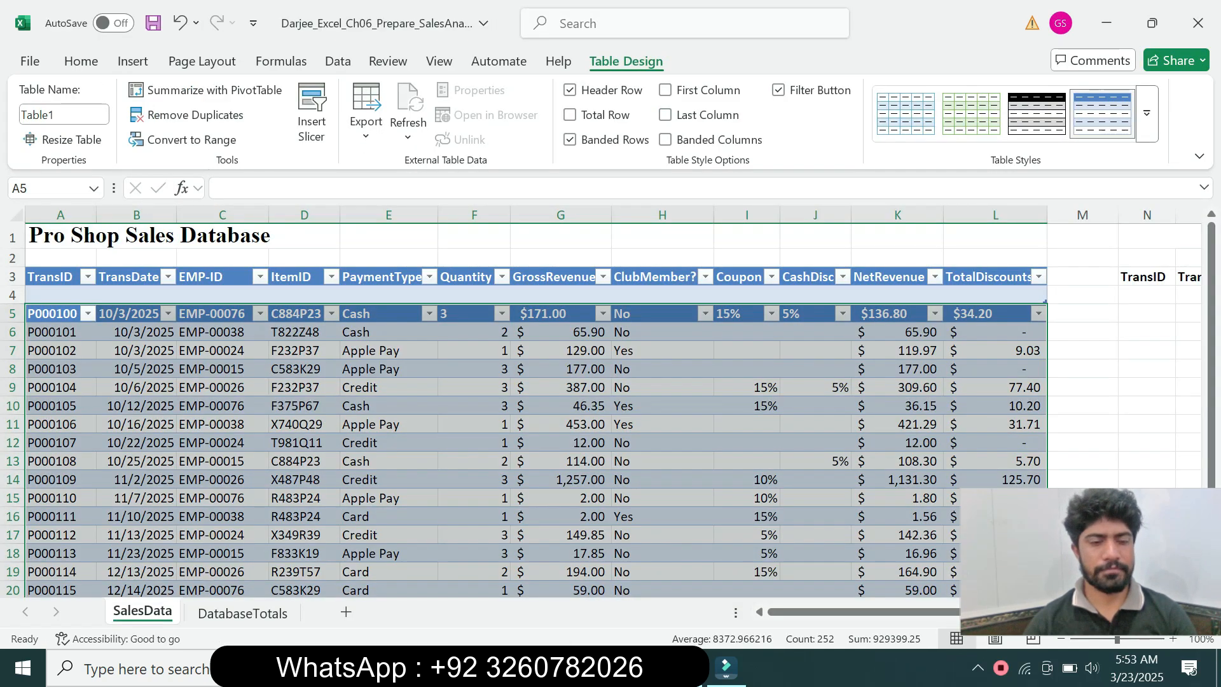
{"action": "key", "text": "ctrl+z"}
{"action": "key", "text": "ctrl+z"}
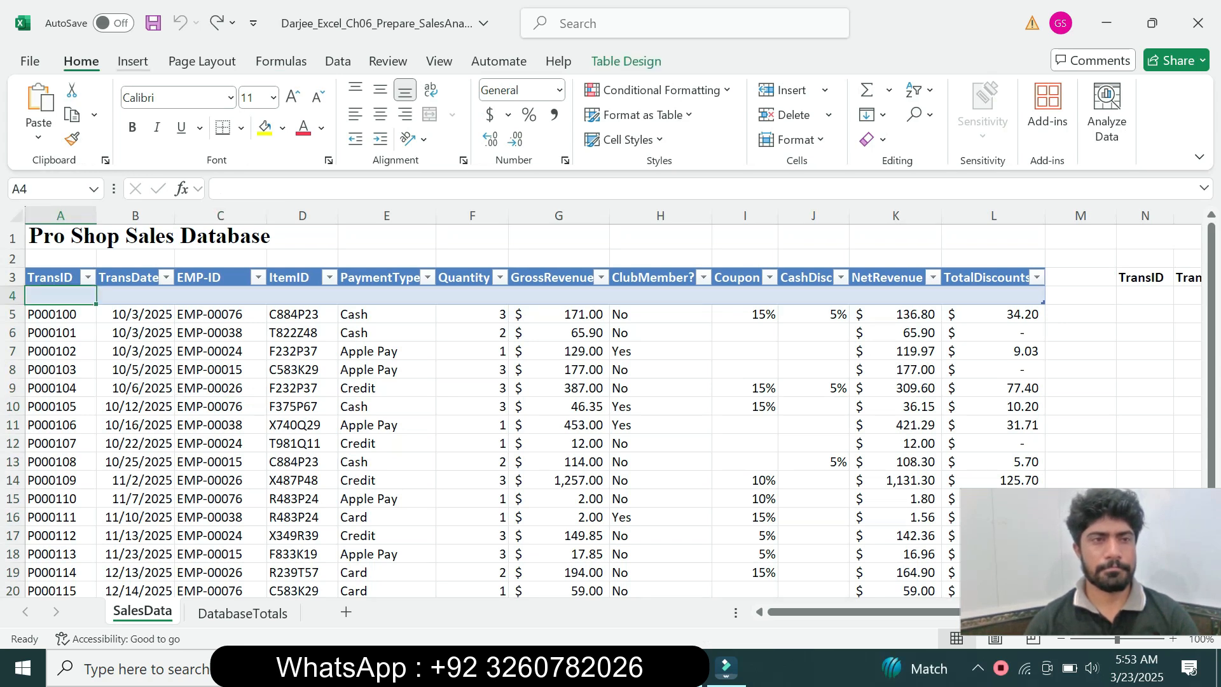
Convert the SalesData records starting at cell A5 into a table with headers, and recheck the step 2 instruction in Word
{"action": "left_click", "coordinate": [133, 62]}
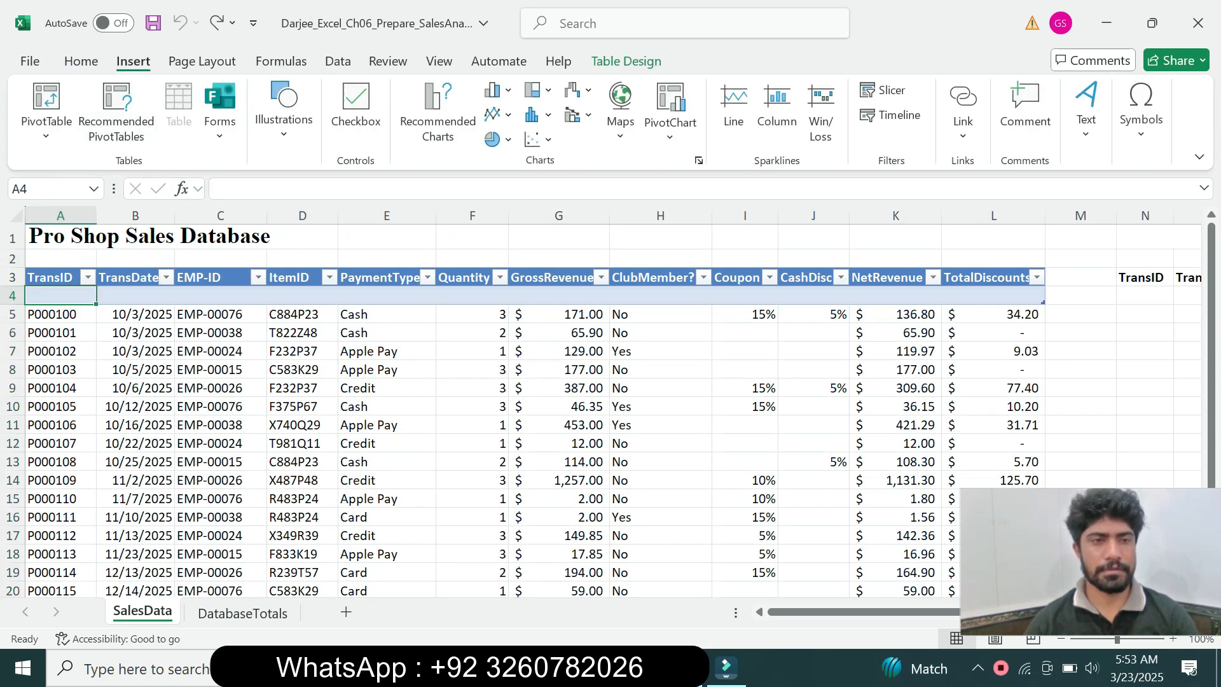
{"action": "left_click", "coordinate": [61, 314]}
{"action": "left_click", "coordinate": [53, 277]}
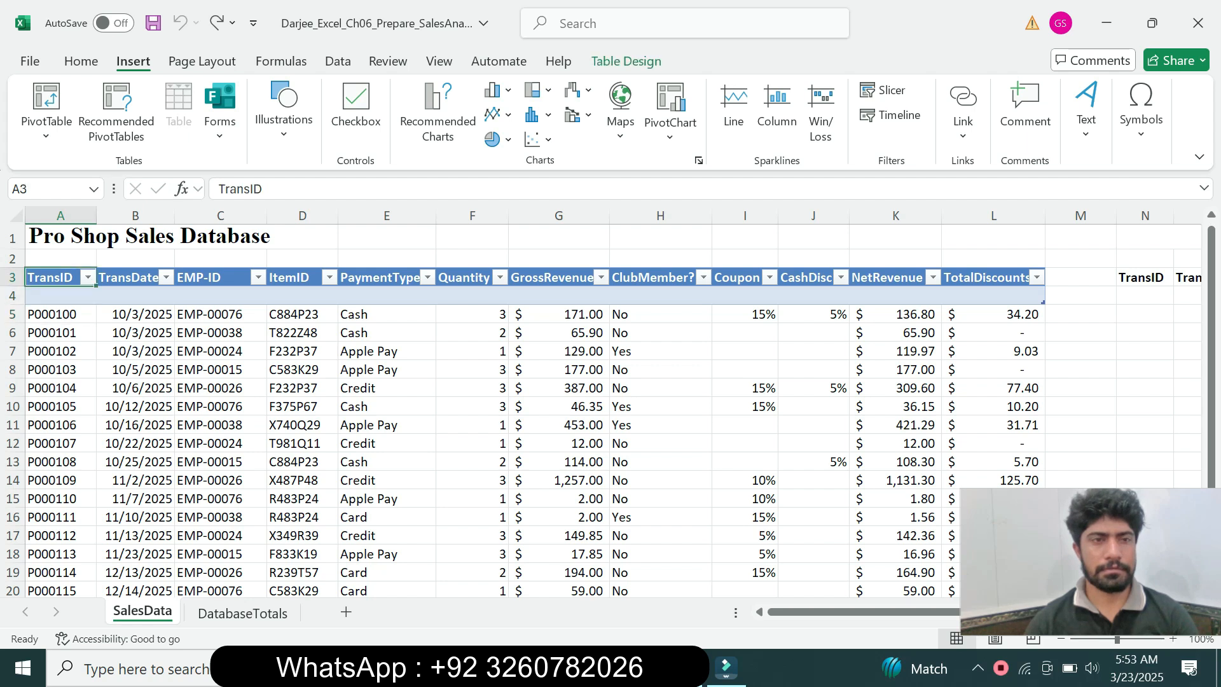
{"action": "left_click", "coordinate": [61, 314]}
{"action": "left_click", "coordinate": [179, 105]}
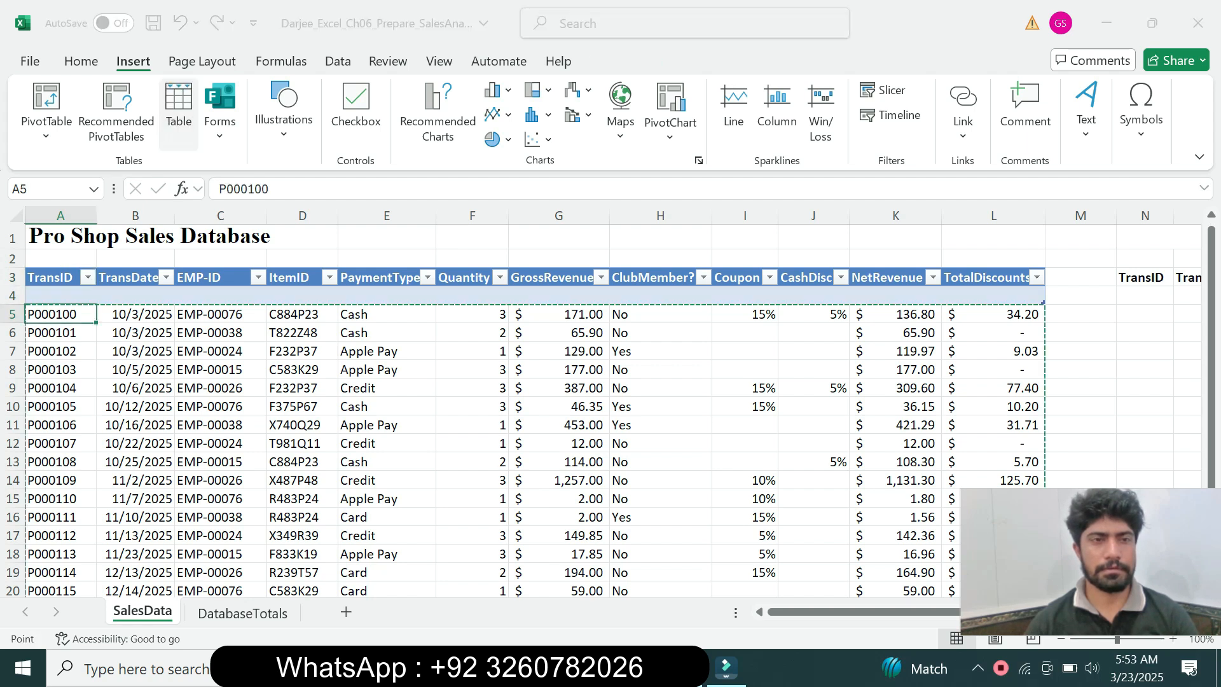
{"action": "key", "text": "Return"}
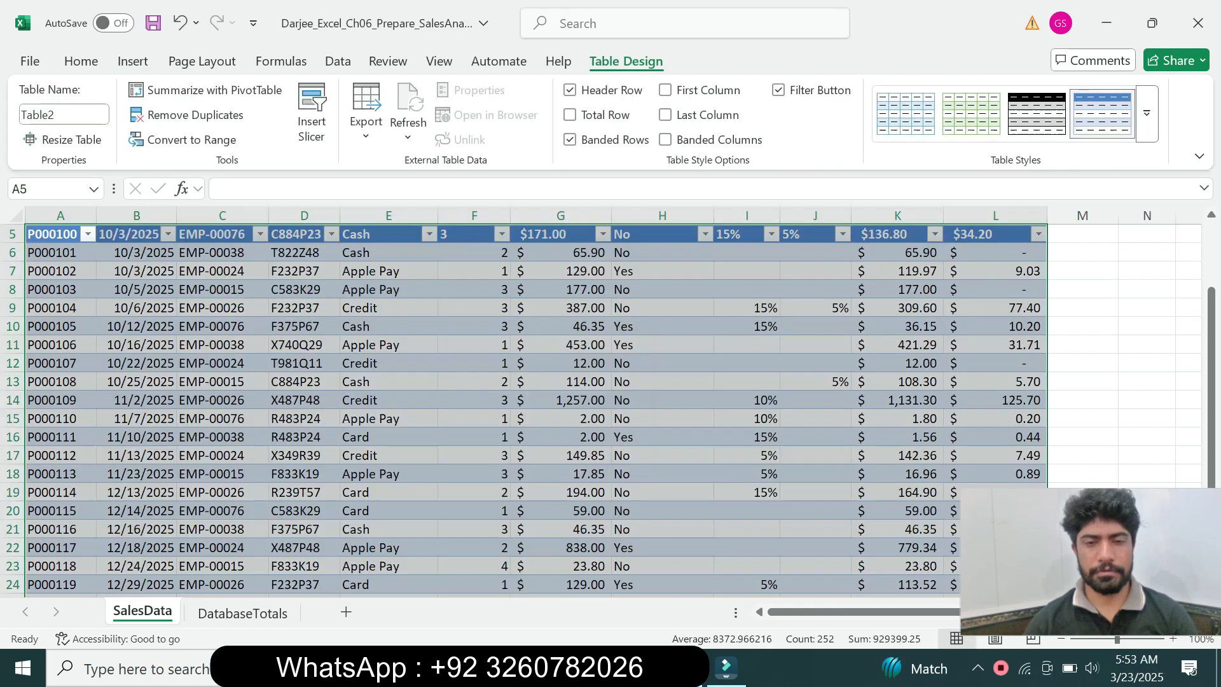
{"action": "key", "text": "alt+Tab"}
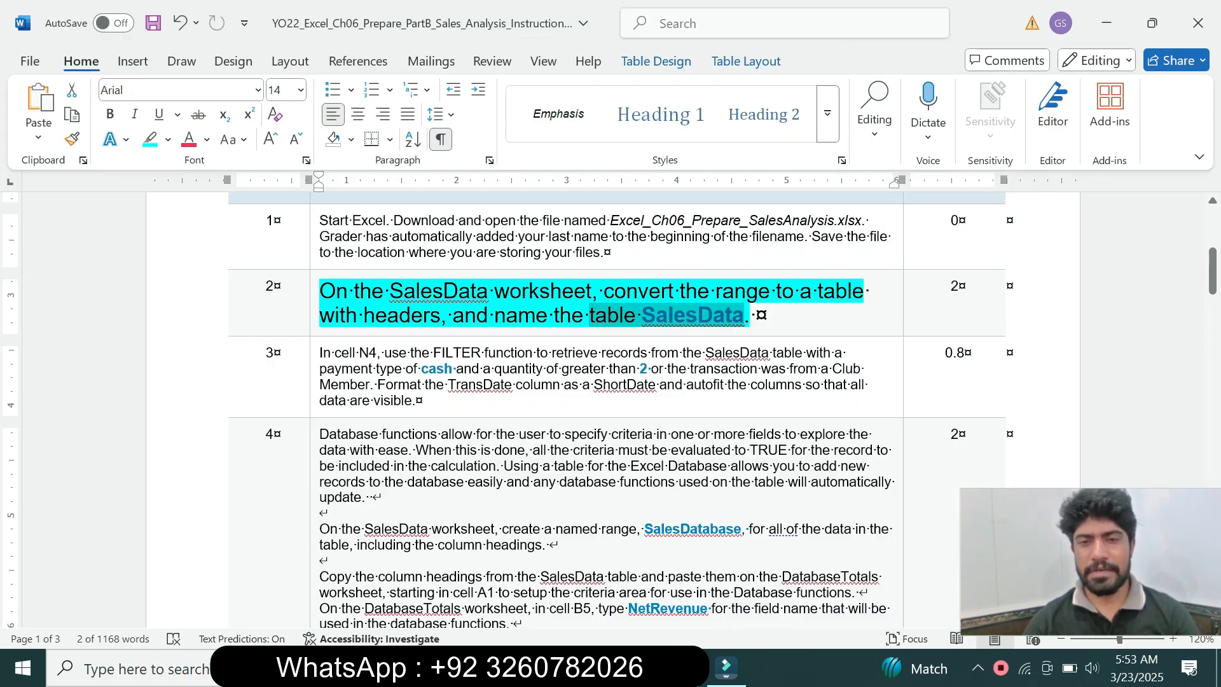
{"action": "key", "text": "alt+Tab"}
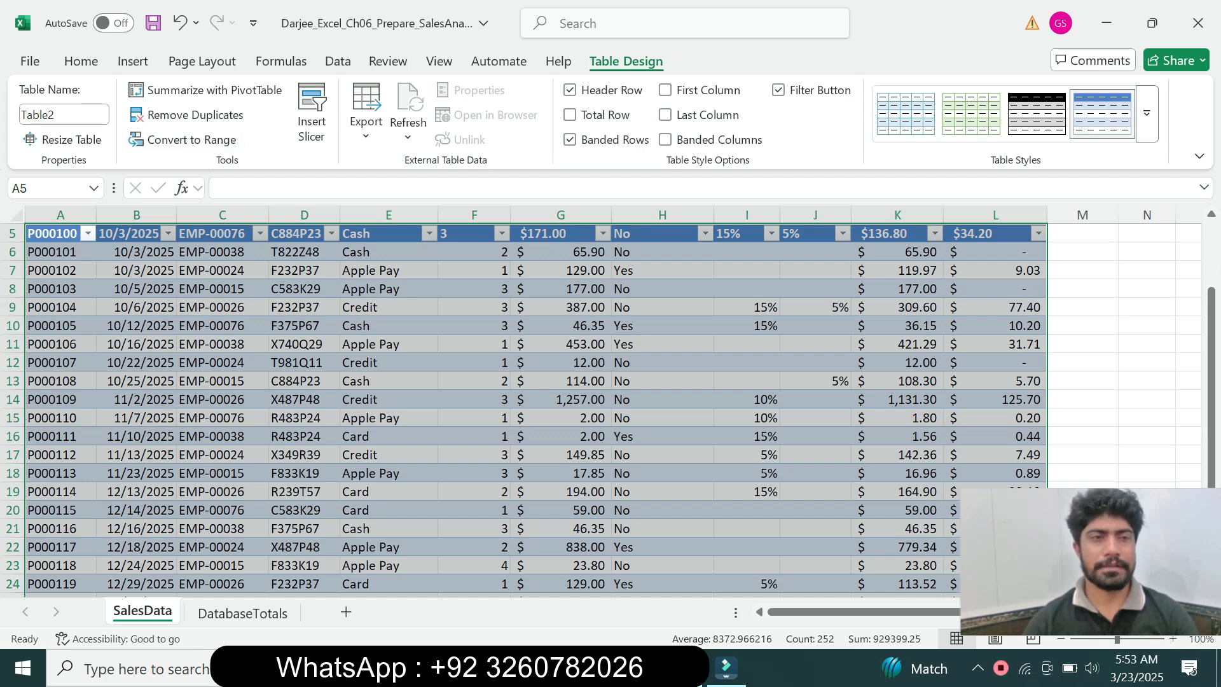
Try to name the table starting at cell A5 SalesData, checking the name against the step 2 instruction in Word
{"action": "left_click", "coordinate": [64, 115]}
{"action": "type", "text": "S"}
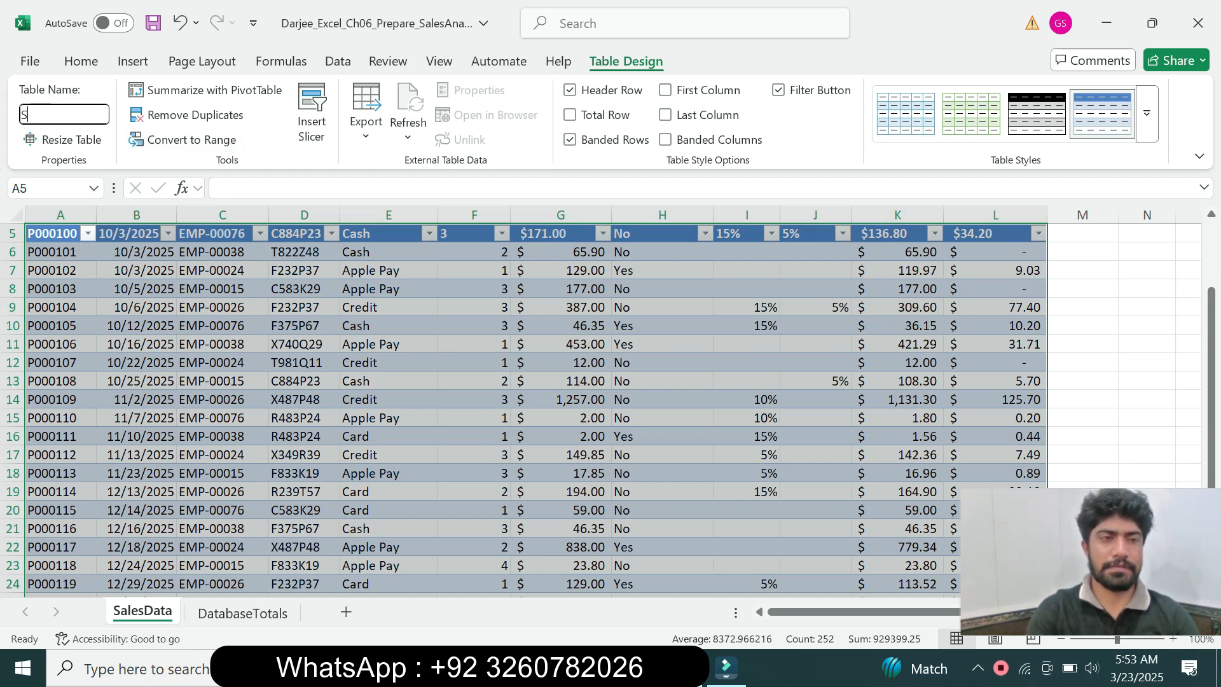
{"action": "type", "text": "alesData"}
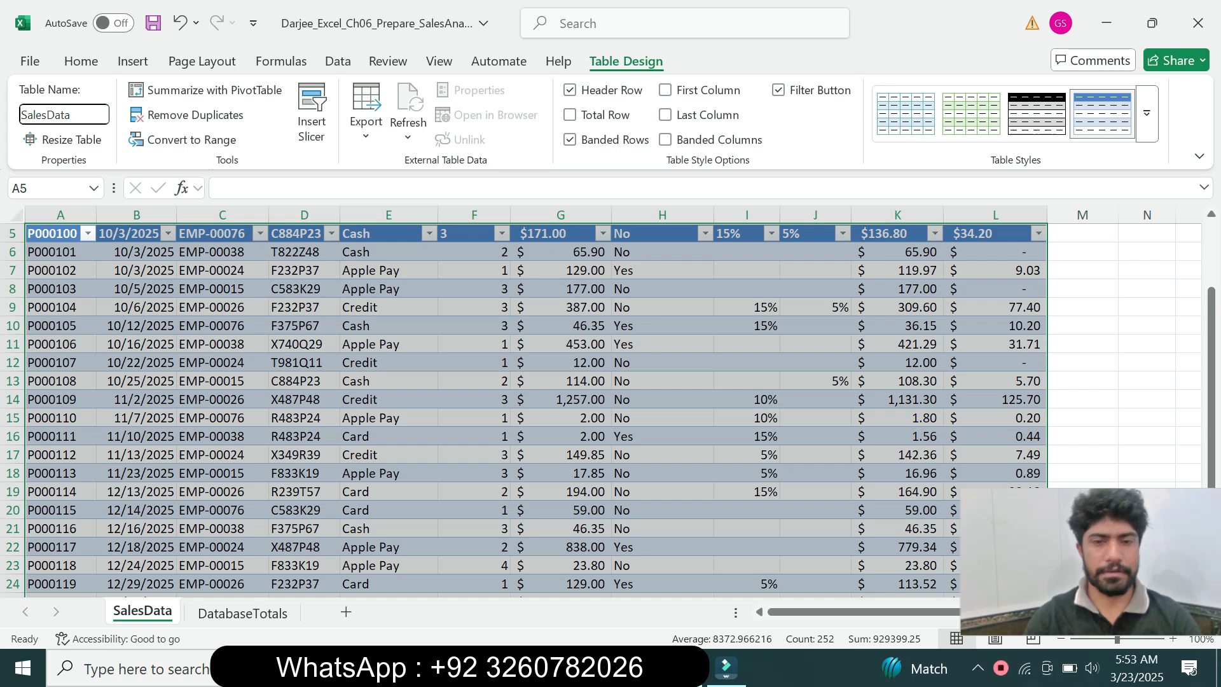
{"action": "key", "text": "alt+Tab"}
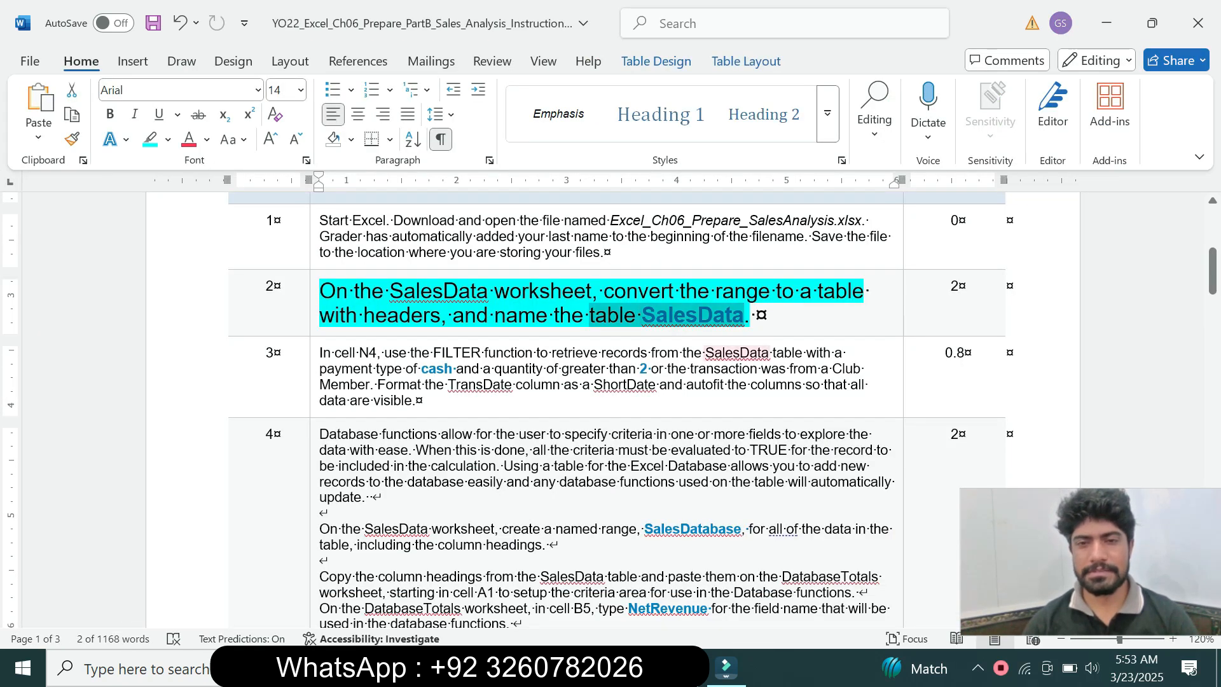
{"action": "key", "text": "alt+Tab"}
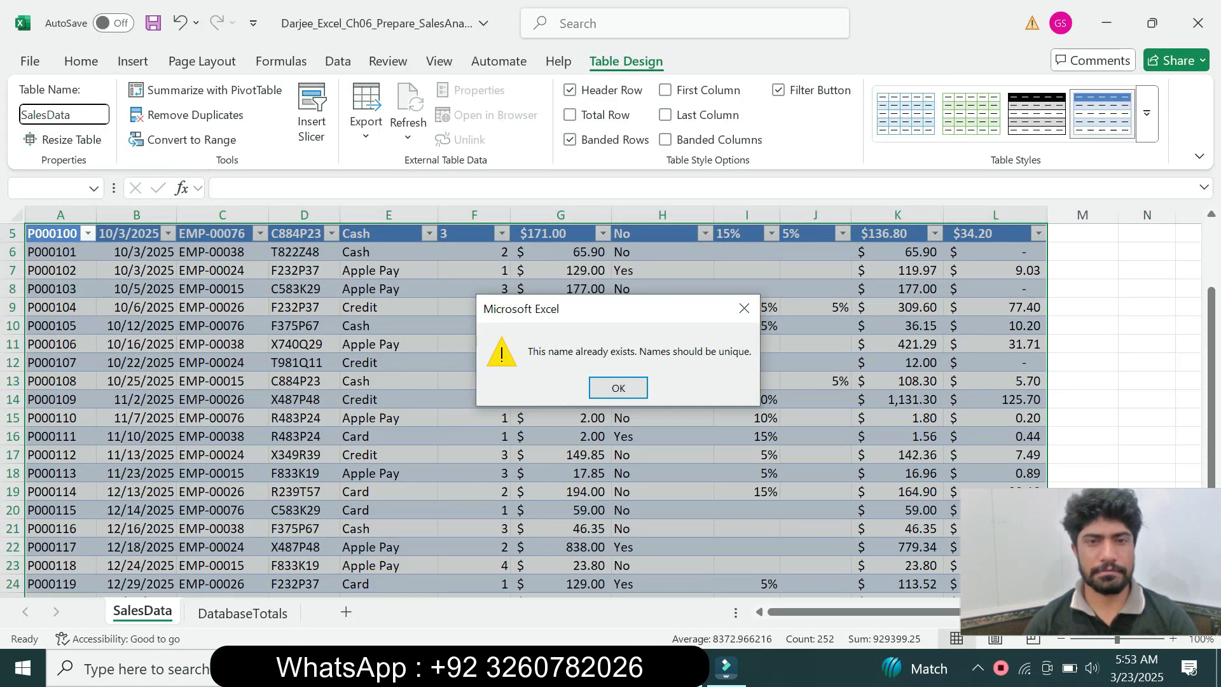
{"action": "key", "text": "Return"}
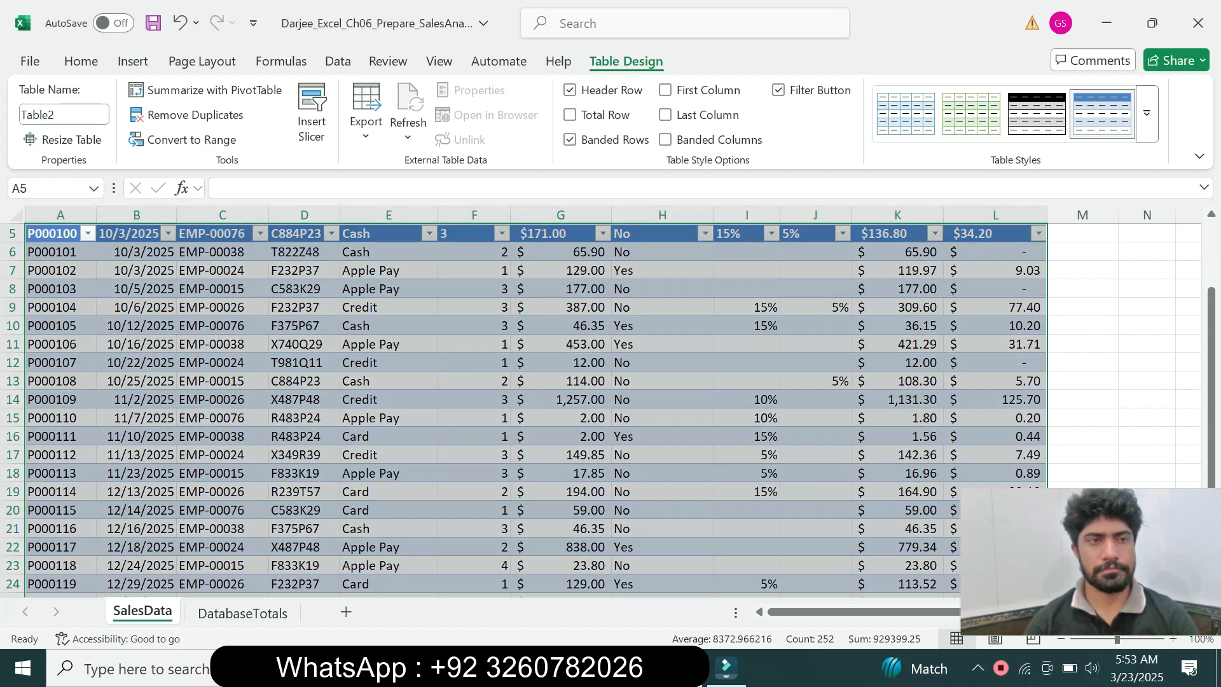
Try once more to give the table the name SalesData, and select a cell within the table
{"action": "left_click", "coordinate": [63, 115]}
{"action": "type", "text": "Sales"}
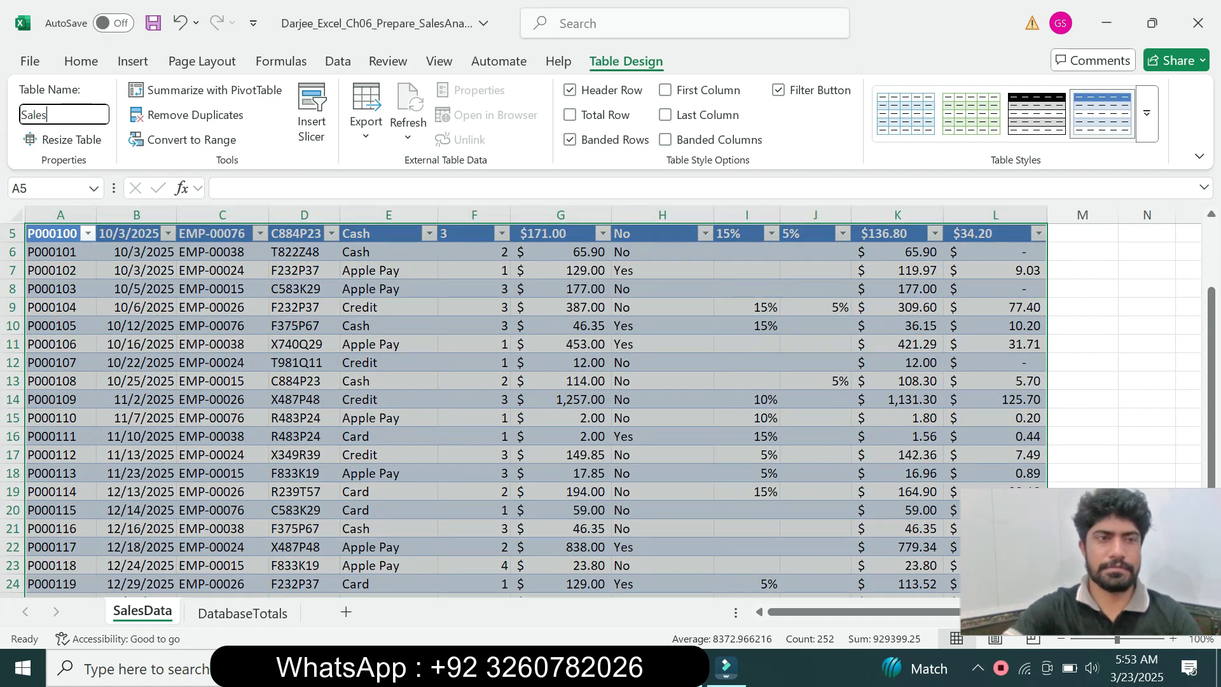
{"action": "type", "text": "Data"}
{"action": "key", "text": "Return"}
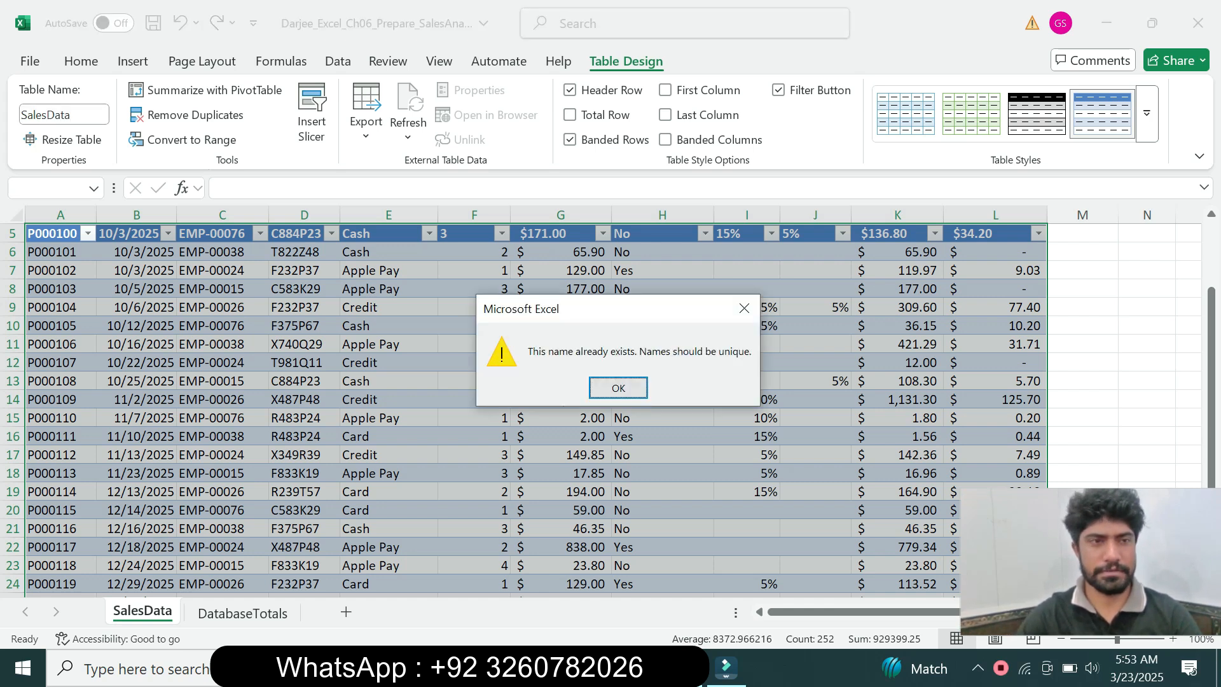
{"action": "key", "text": "Return"}
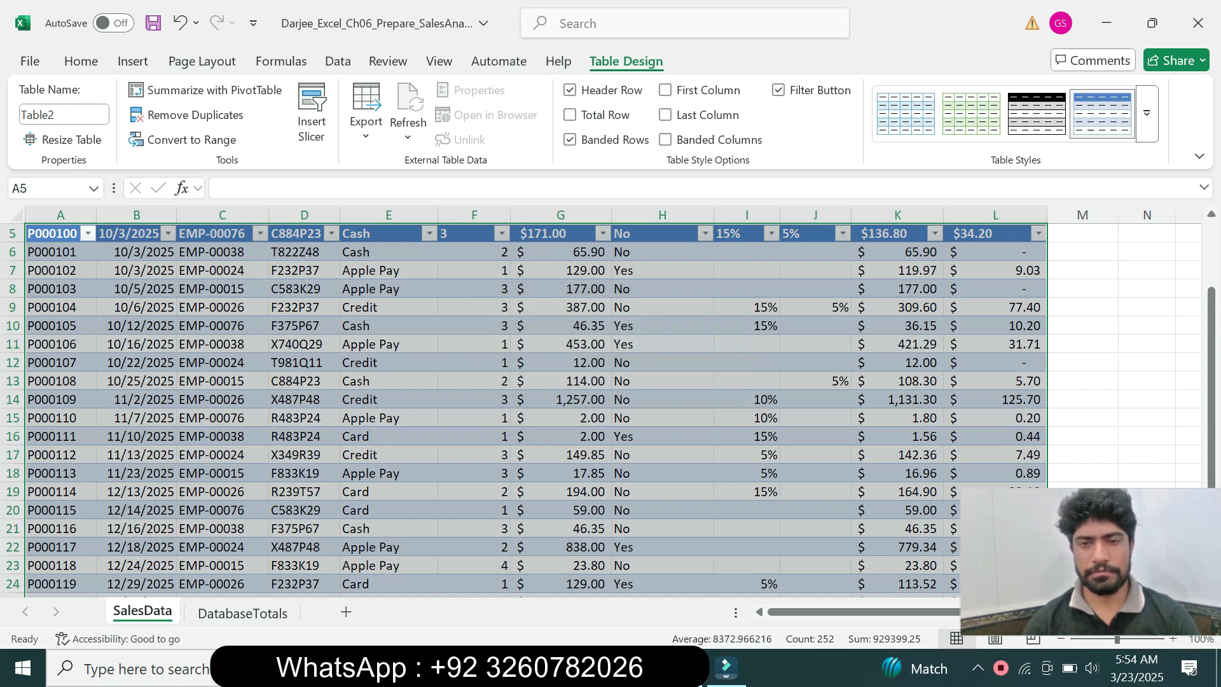
{"action": "left_click", "coordinate": [560, 454]}
Switch to Word and restore the step 2 instruction to 9 pt text without highlighting
{"action": "key", "text": "alt+Tab"}
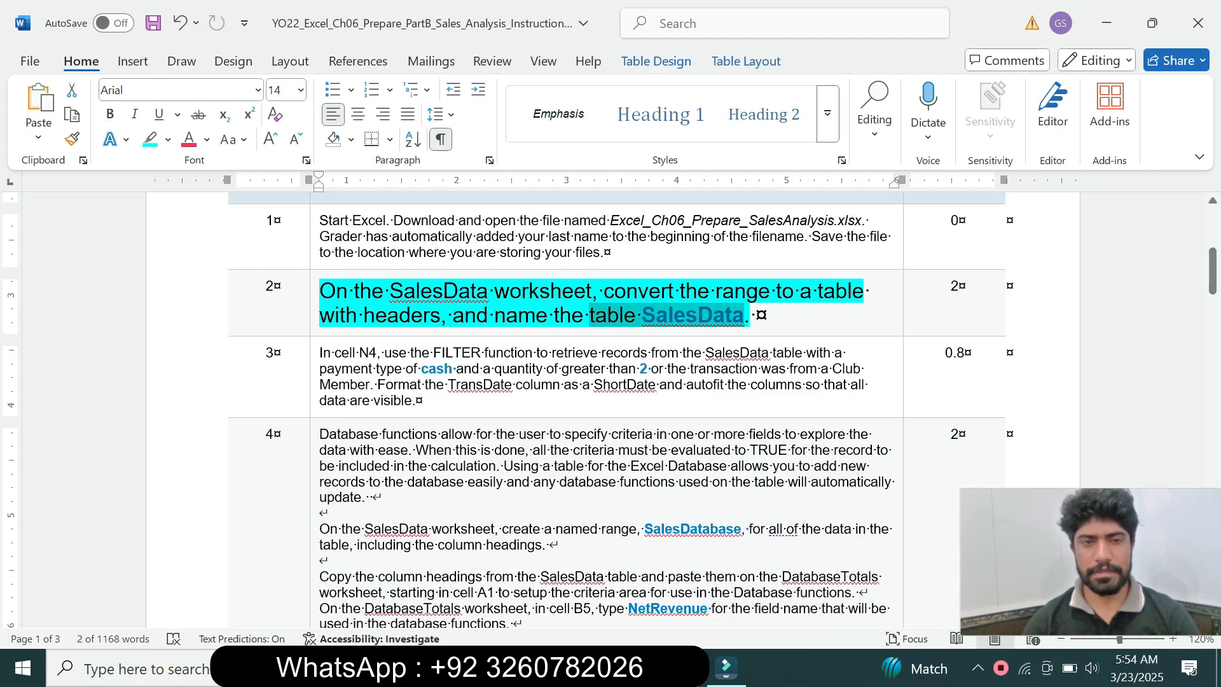
{"action": "left_click", "coordinate": [314, 316]}
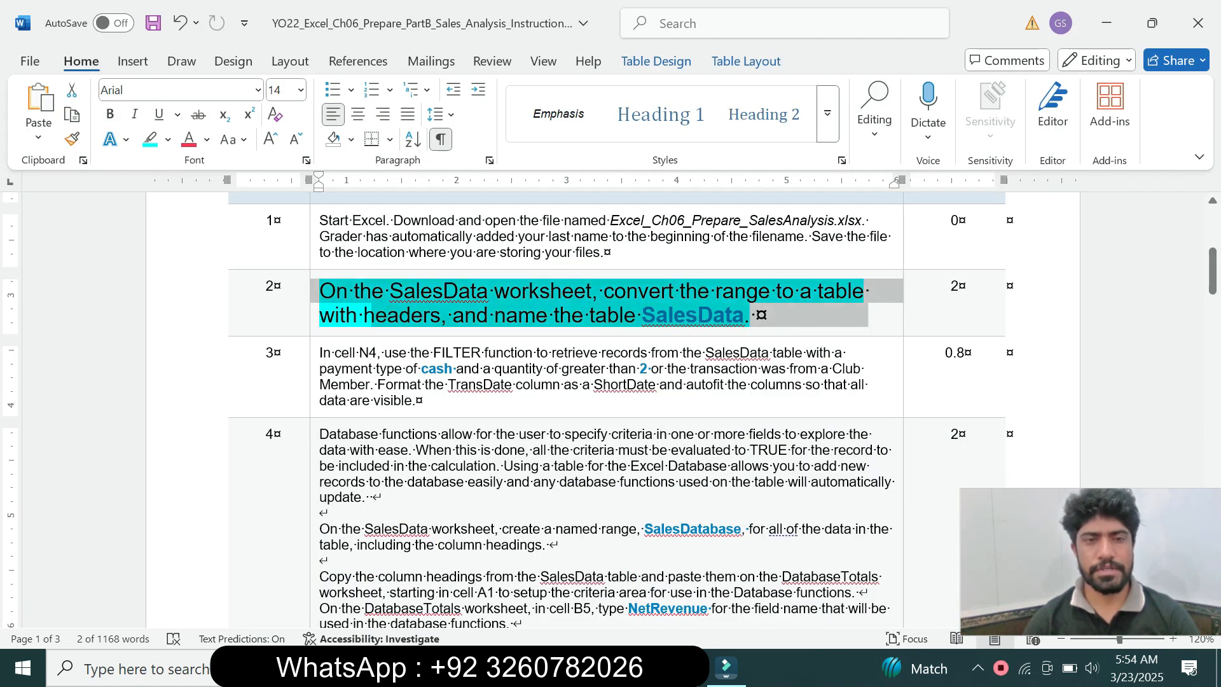
{"action": "left_click", "coordinate": [428, 264]}
{"action": "left_click", "coordinate": [409, 312]}
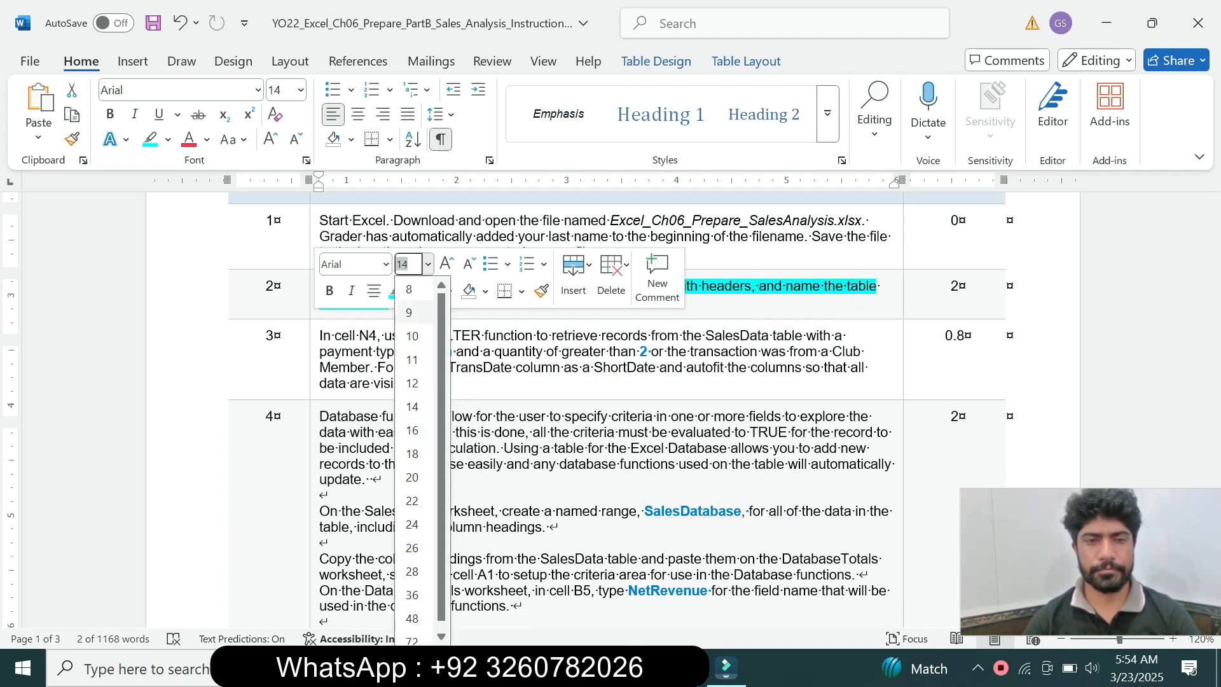
{"action": "left_click", "coordinate": [413, 290]}
{"action": "left_click", "coordinate": [445, 445]}
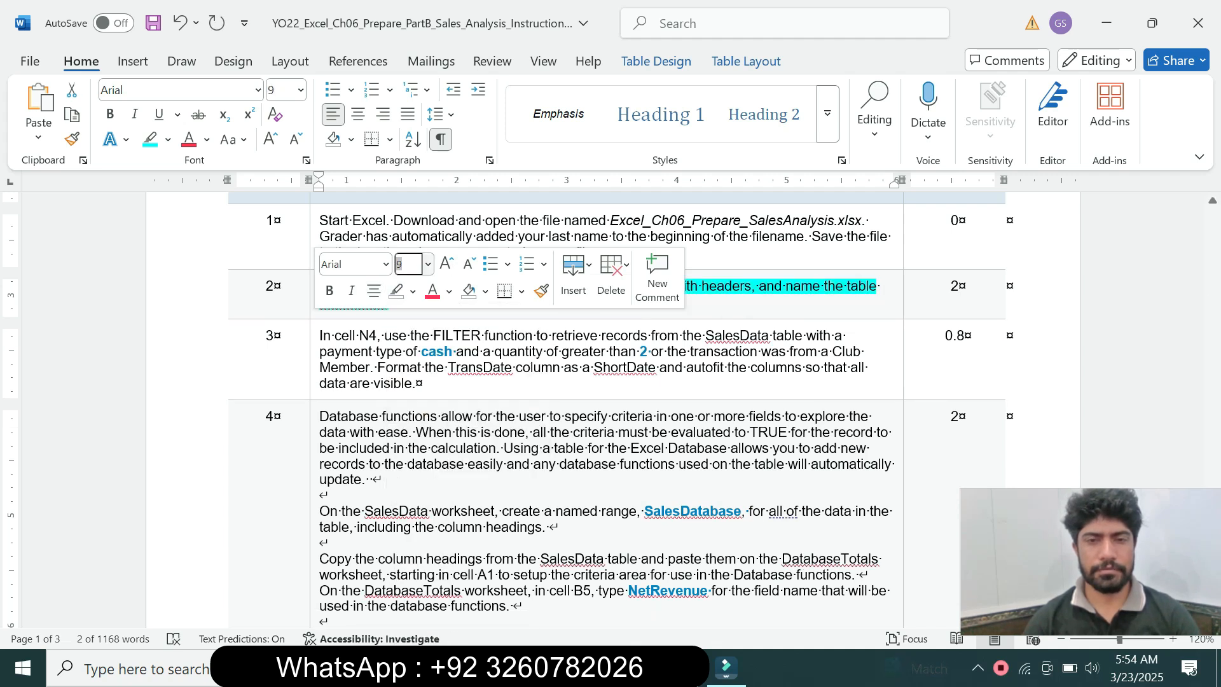
Enlarge the step 3 instruction to 14 pt and highlight it in turquoise
{"action": "left_click", "coordinate": [314, 356]}
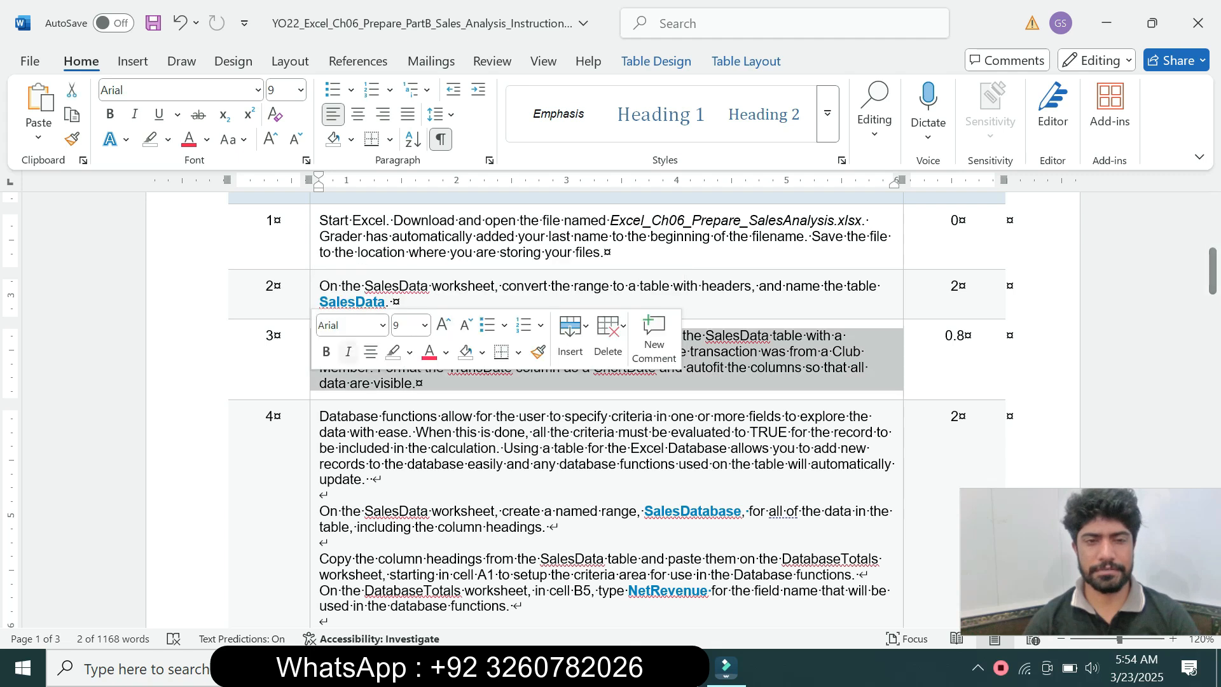
{"action": "left_click", "coordinate": [424, 325]}
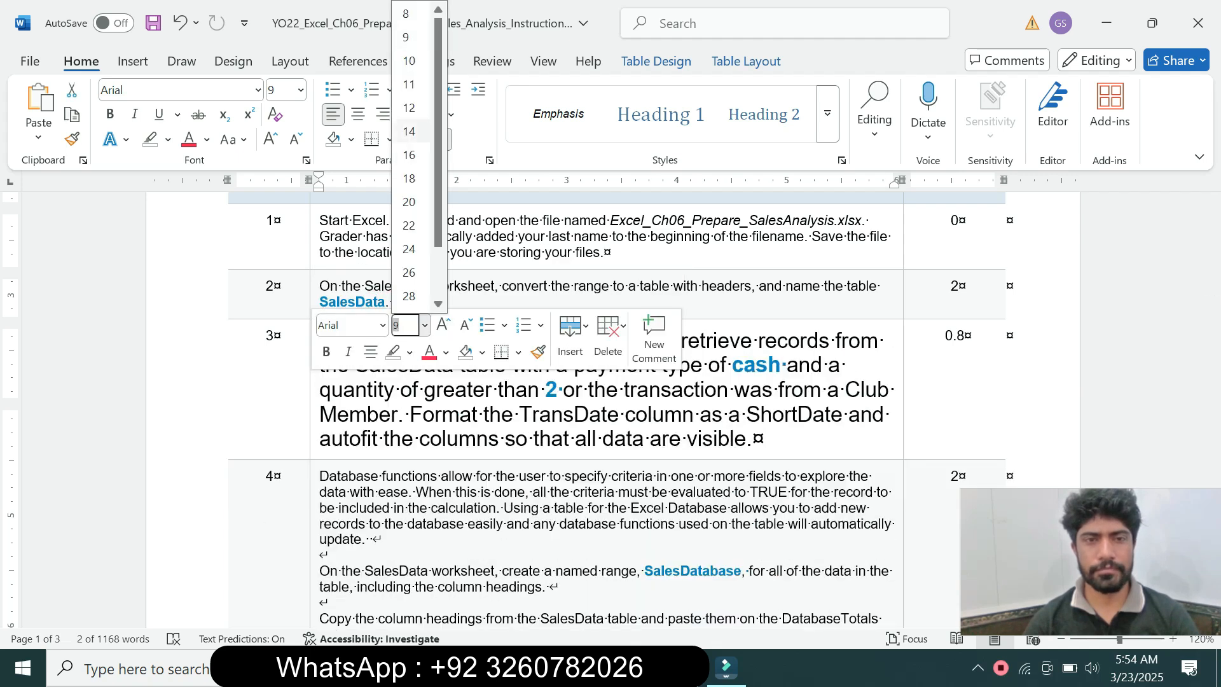
{"action": "left_click", "coordinate": [409, 131]}
{"action": "left_click", "coordinate": [168, 139]}
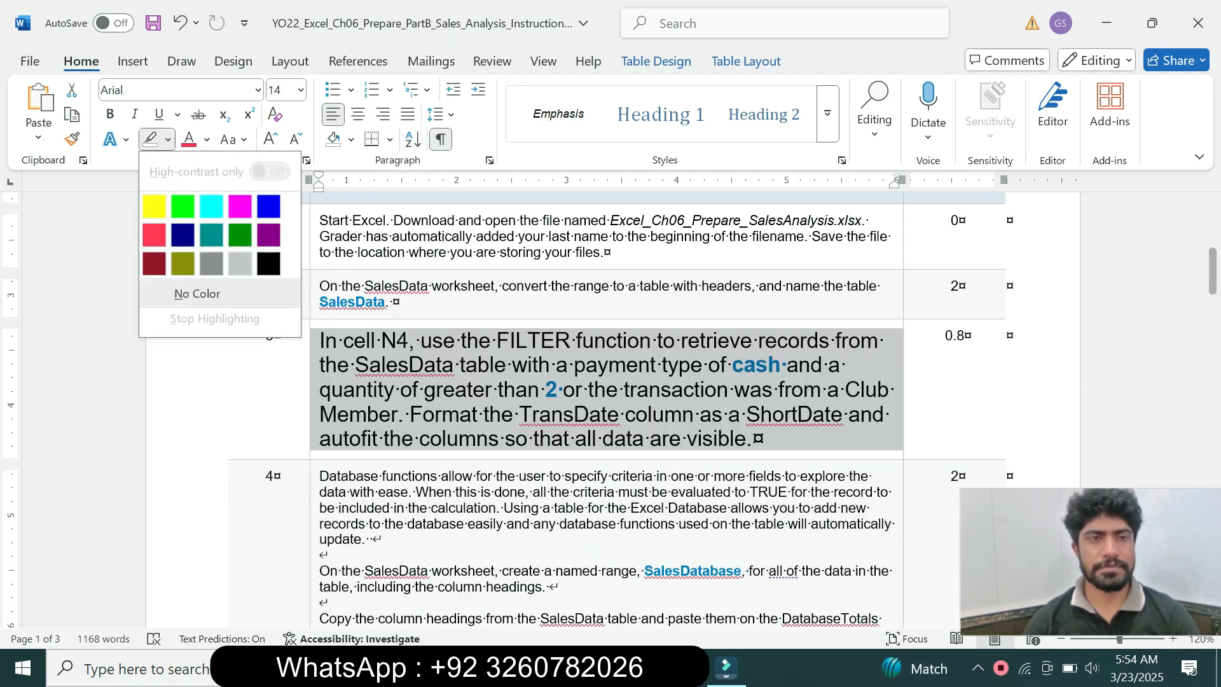
{"action": "left_click", "coordinate": [212, 207]}
{"action": "left_click", "coordinate": [414, 438]}
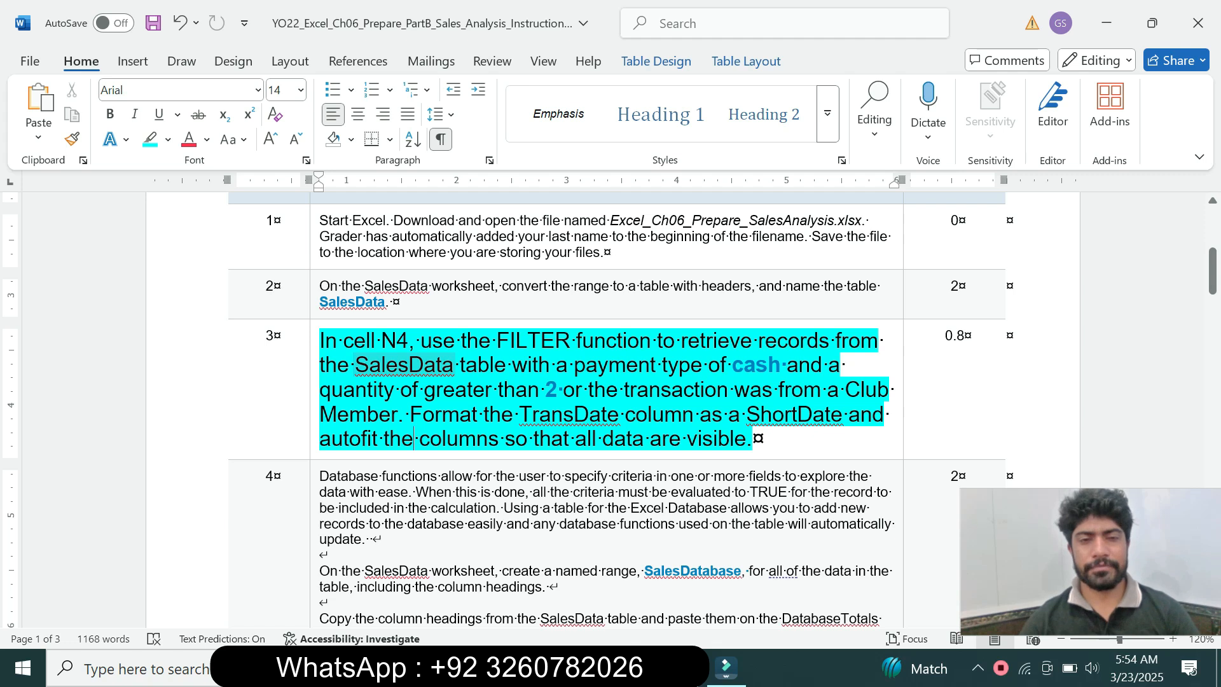
Read the start of the step 3 instruction, switch to Excel and select cell N4 on the SalesData worksheet
{"action": "left_click_drag", "start_coordinate": [320, 340], "coordinate": [557, 365]}
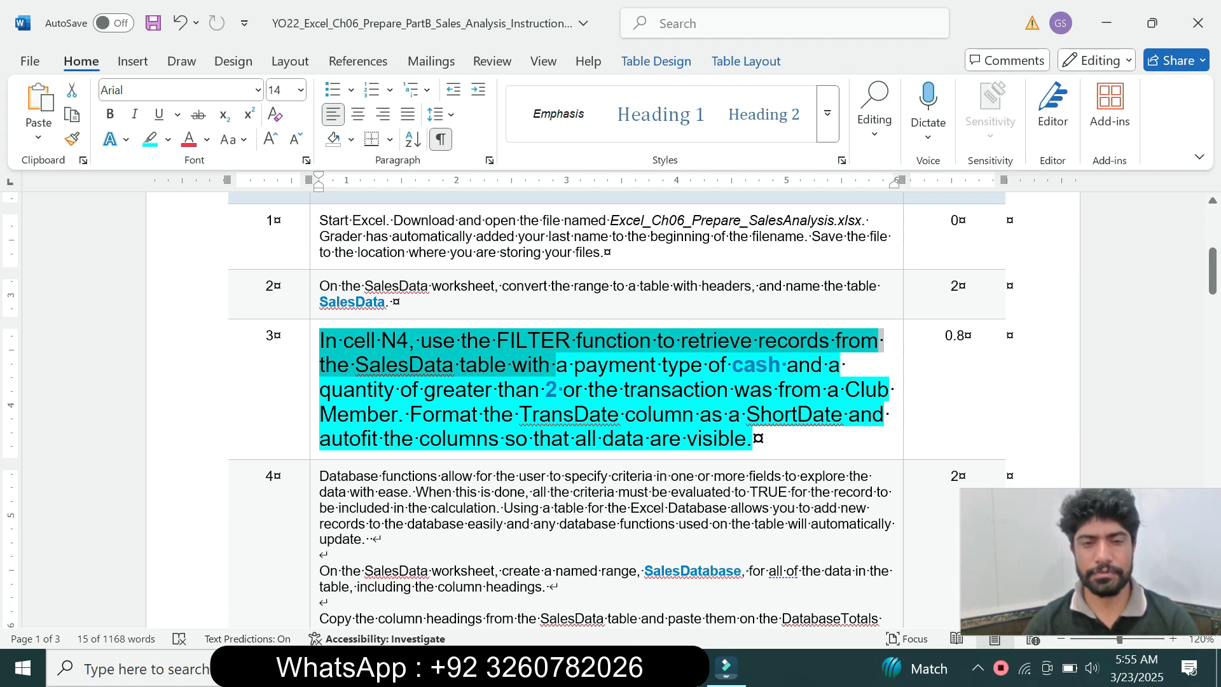
{"action": "left_click", "coordinate": [679, 667]}
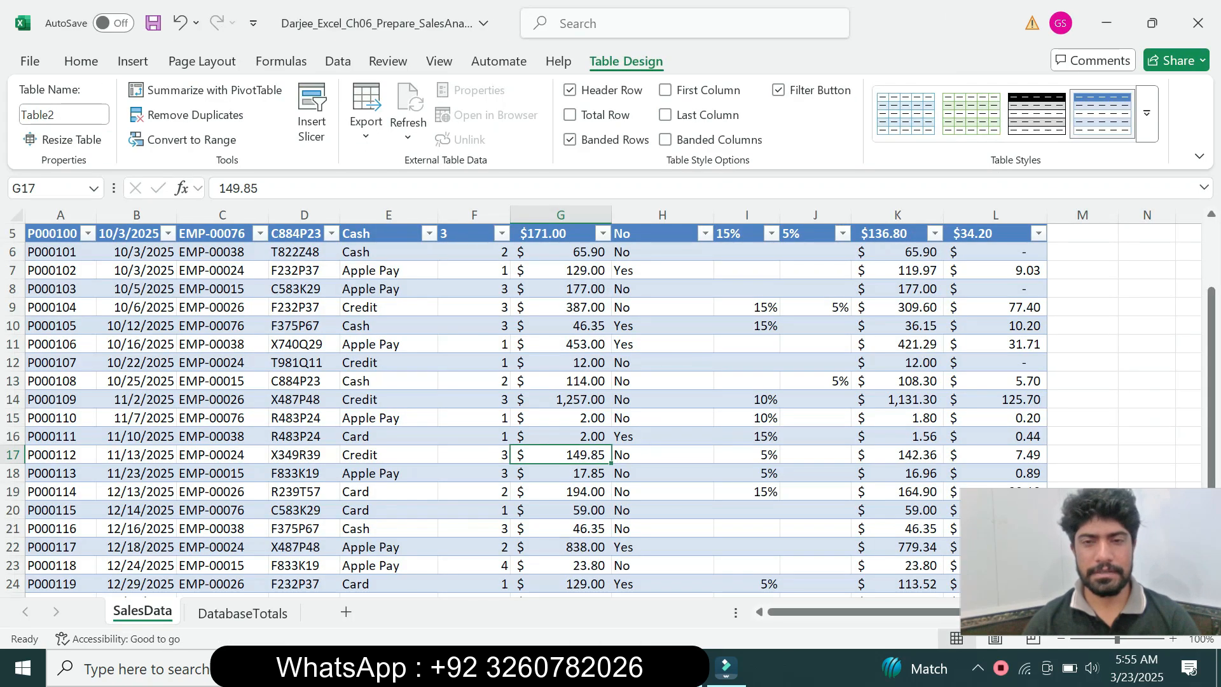
{"action": "left_click", "coordinate": [1082, 234]}
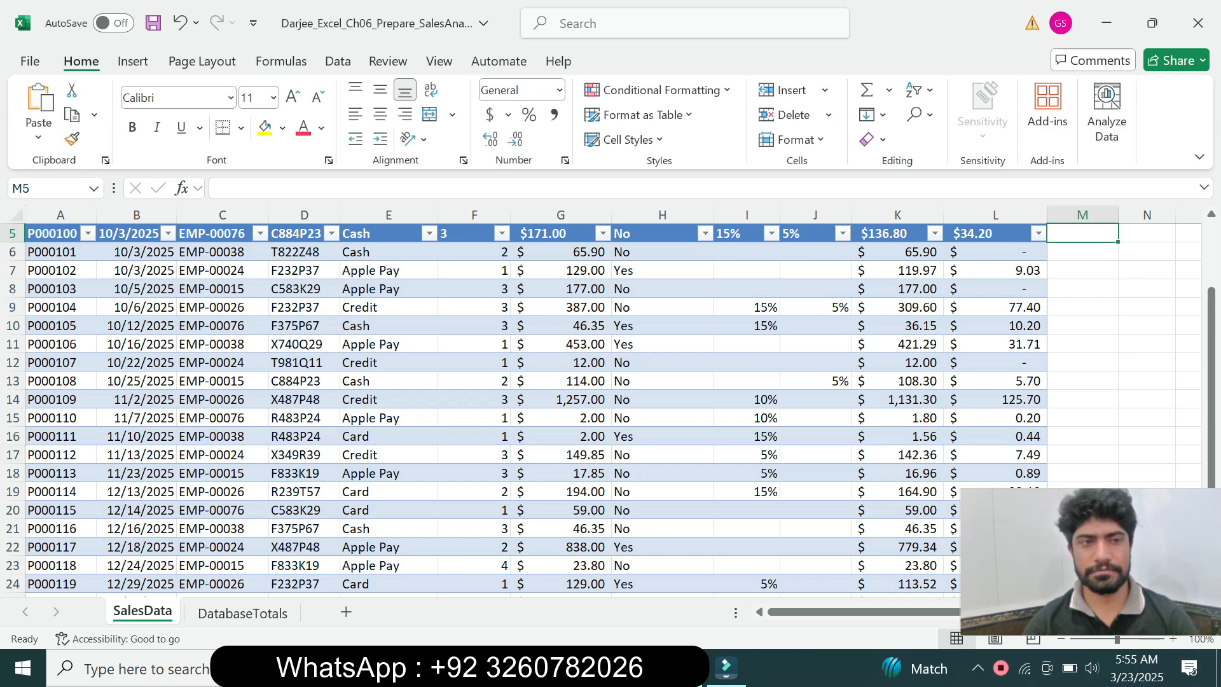
{"action": "left_click", "coordinate": [1147, 233]}
{"action": "key", "text": "Up"}
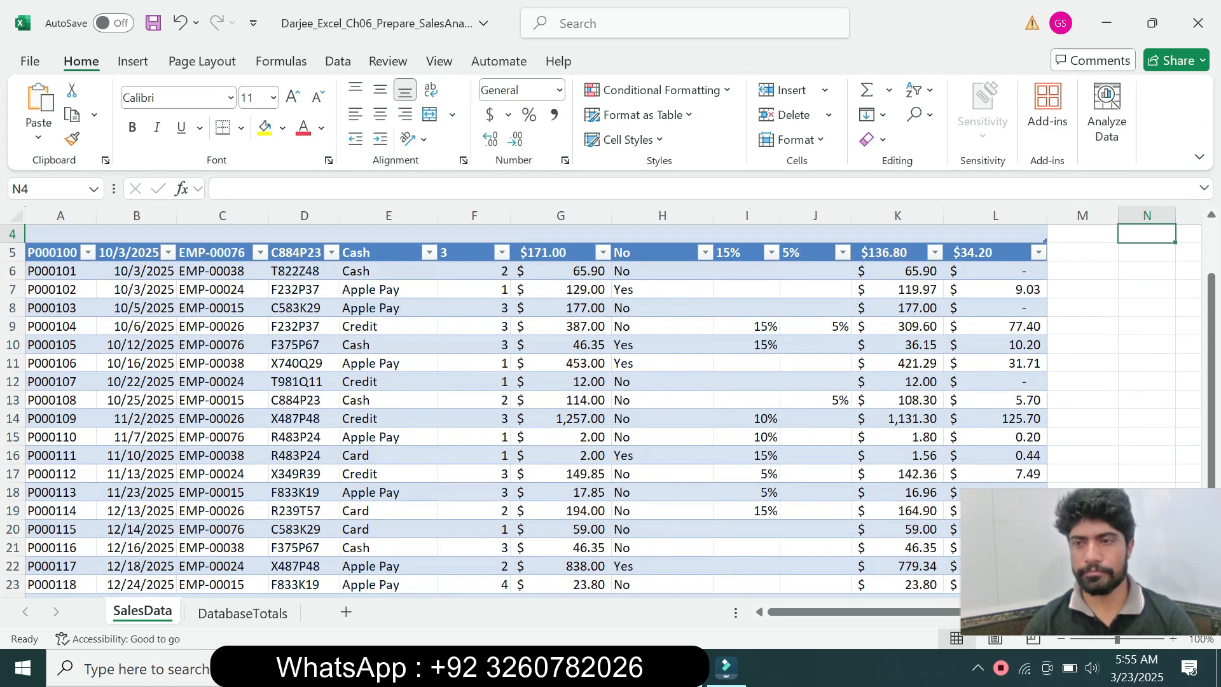
{"action": "left_click_drag", "start_coordinate": [1211, 324], "coordinate": [1211, 272]}
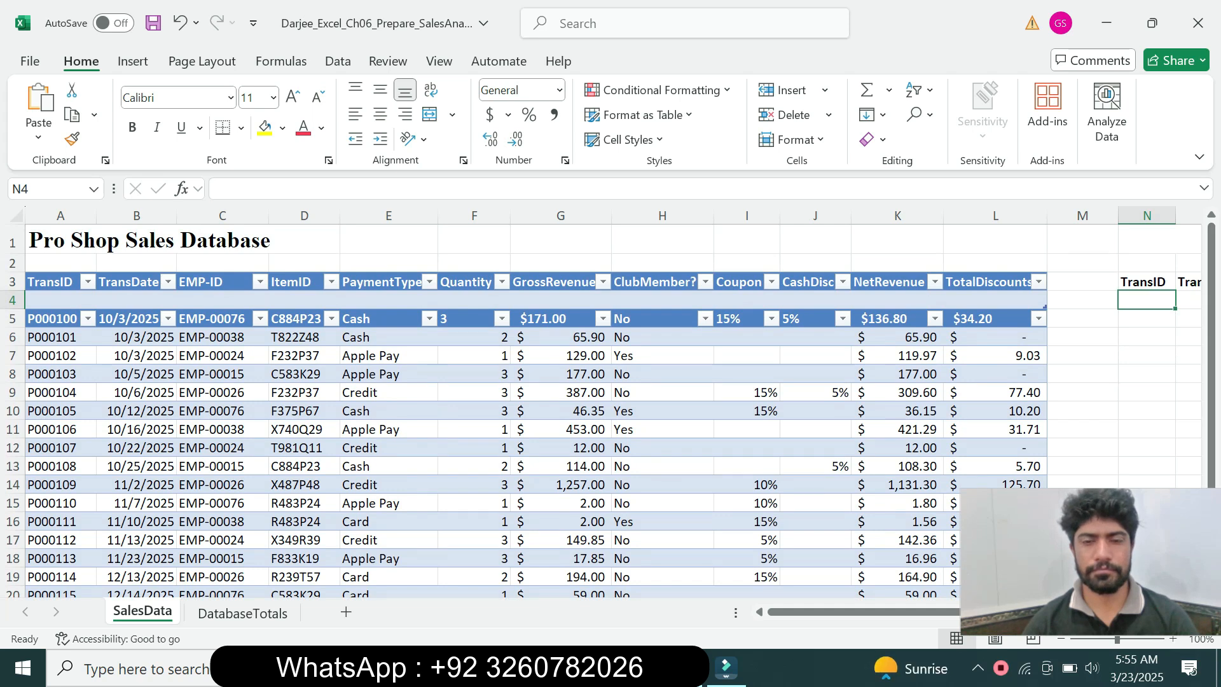
Return to Word and reread the FILTER function requirements for cell N4 in step 3
{"action": "key", "text": "alt+Tab"}
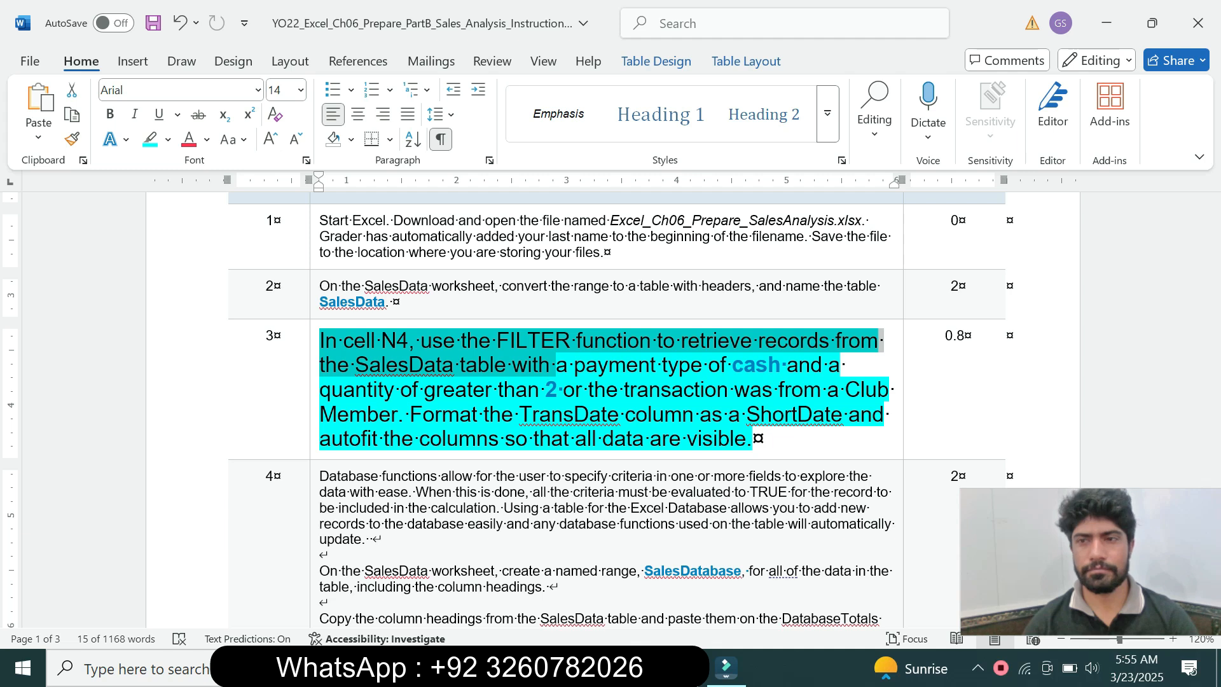
{"action": "mouse_move", "coordinate": [1213, 272]}
{"action": "left_mouse_down"}
{"action": "mouse_move", "coordinate": [1213, 233]}
{"action": "mouse_move", "coordinate": [1213, 287]}
{"action": "left_mouse_up"}
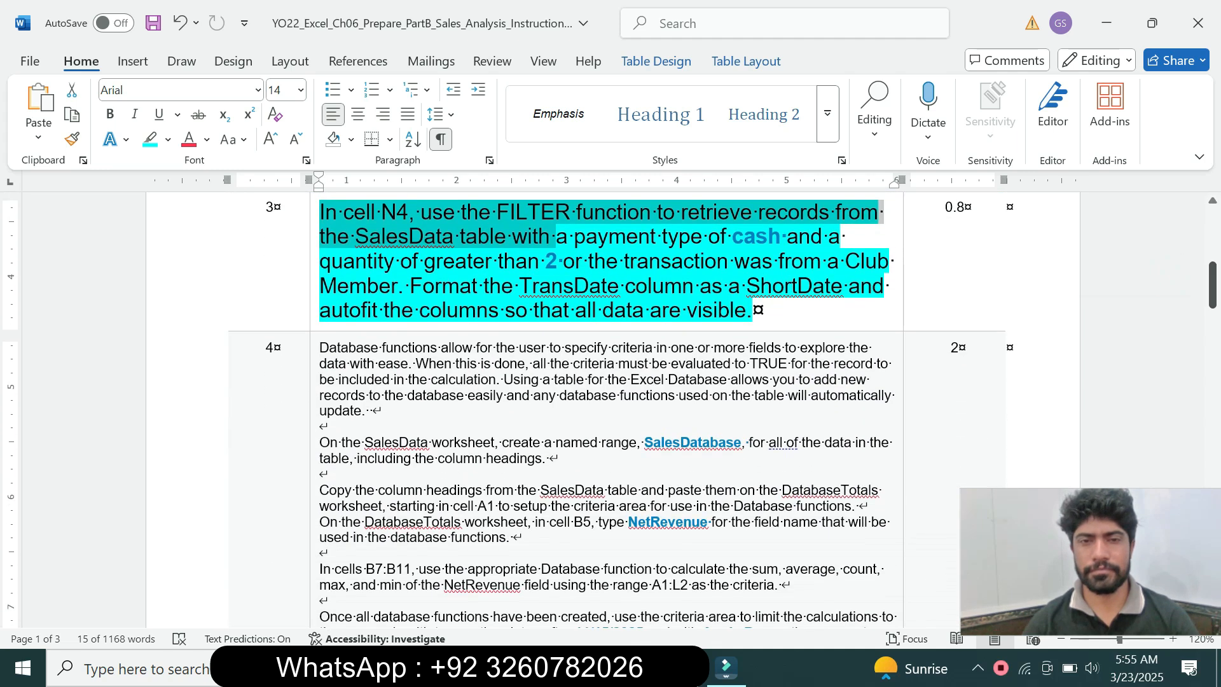
{"action": "right_click", "coordinate": [382, 237]}
{"action": "left_click_drag", "start_coordinate": [347, 213], "coordinate": [521, 236]}
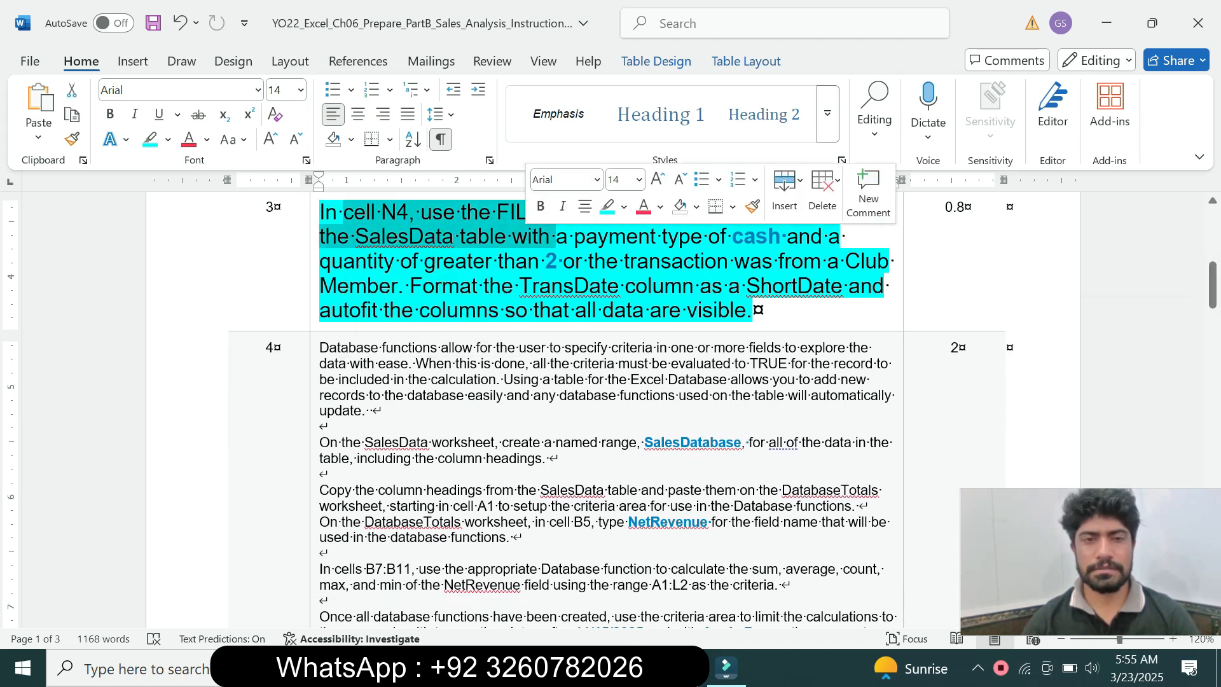
Switch to Excel and put =FILTER(Sales Data, ((SalesData[PaymentType]="Cash")*(SalesData[Quantity]>2))+(Sales Data[Club Member?]="Yes")) into cell N4
{"action": "key", "text": "alt+Tab"}
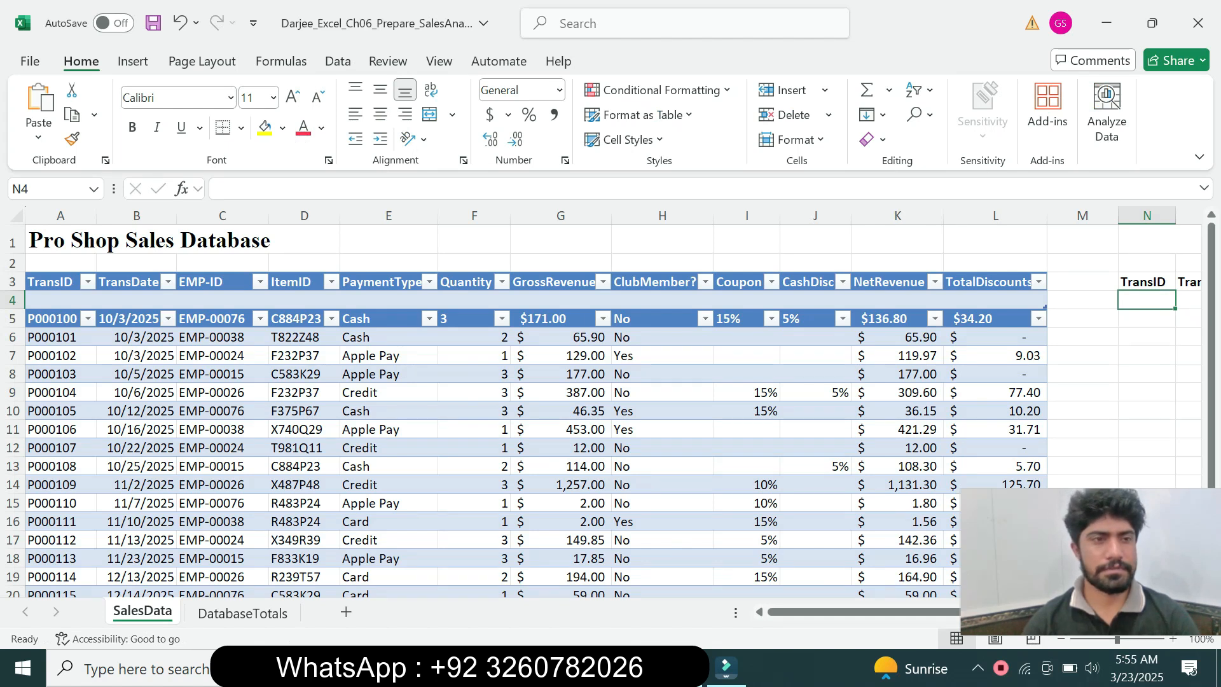
{"action": "key", "text": "F2"}
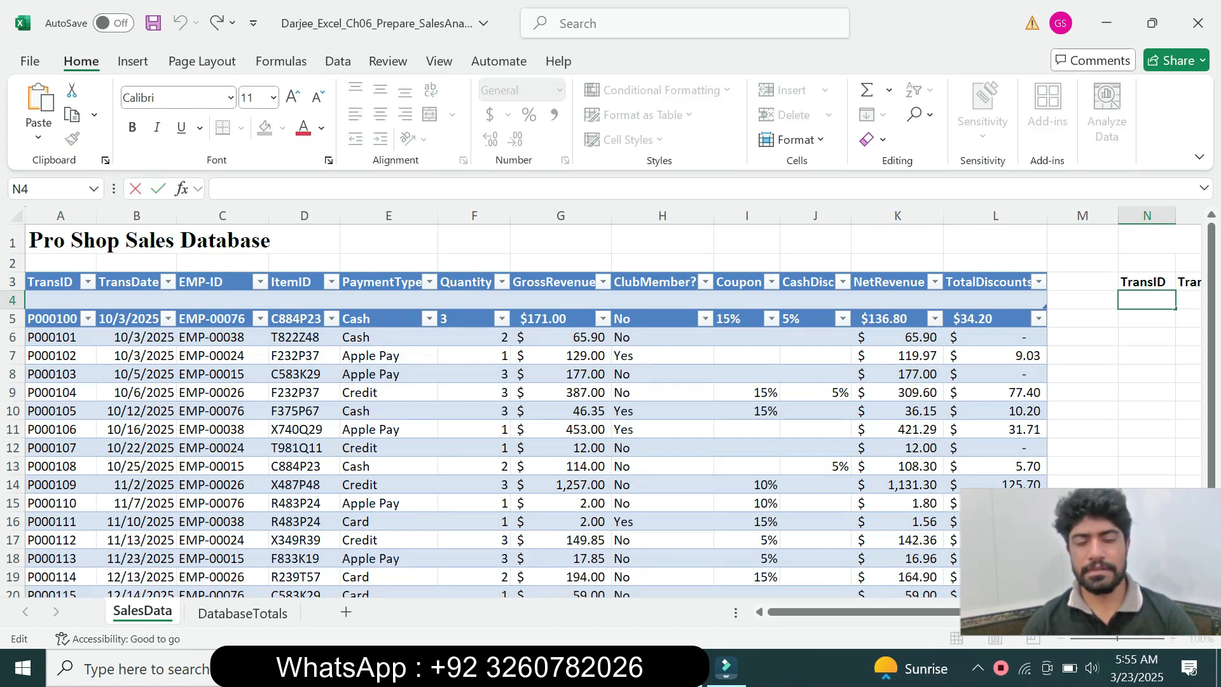
{"action": "type", "text": "FILTER(Sales Data, ((SalesData[PaymentType]=\"Cash\")*(SalesData[Quantity]>2))+(Sales Data[Club Member?]=\"Yes\"))"}
{"action": "key", "text": "Home"}
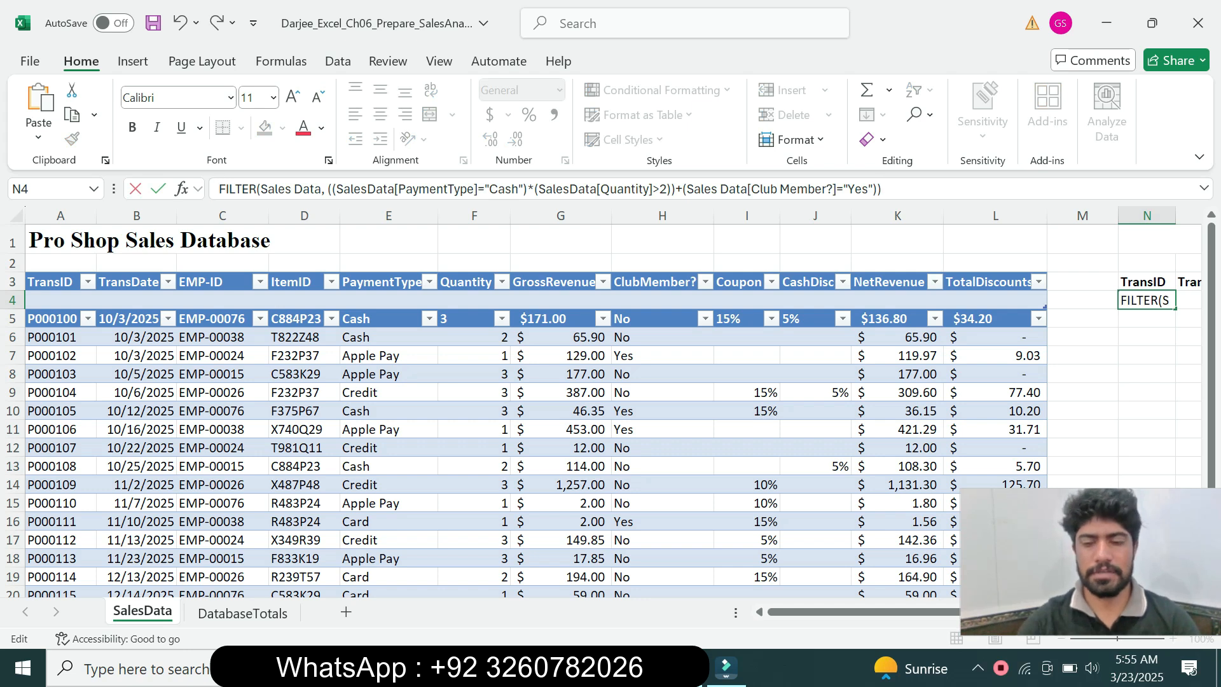
{"action": "type", "text": "="}
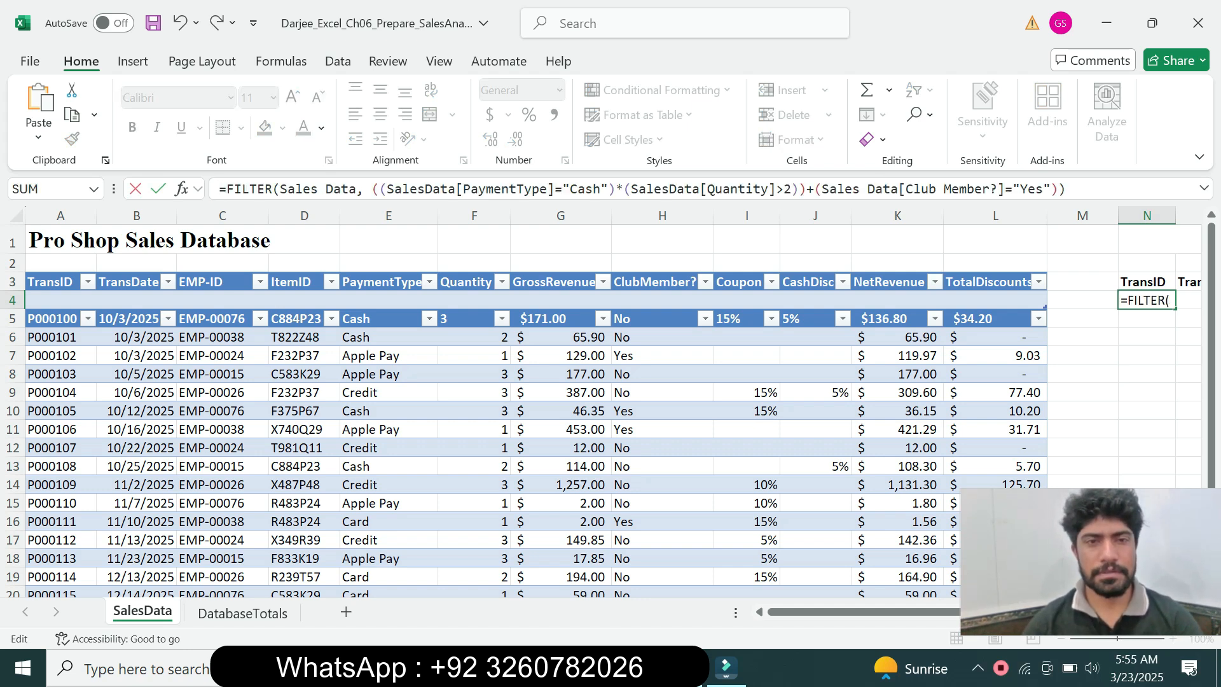
Check the payment type, quantity and club member conditions in the N4 formula, and enter it with Excel's proposed correction
{"action": "left_click", "coordinate": [371, 188]}
{"action": "left_click", "coordinate": [478, 189]}
{"action": "left_click", "coordinate": [577, 188]}
{"action": "left_click", "coordinate": [661, 189]}
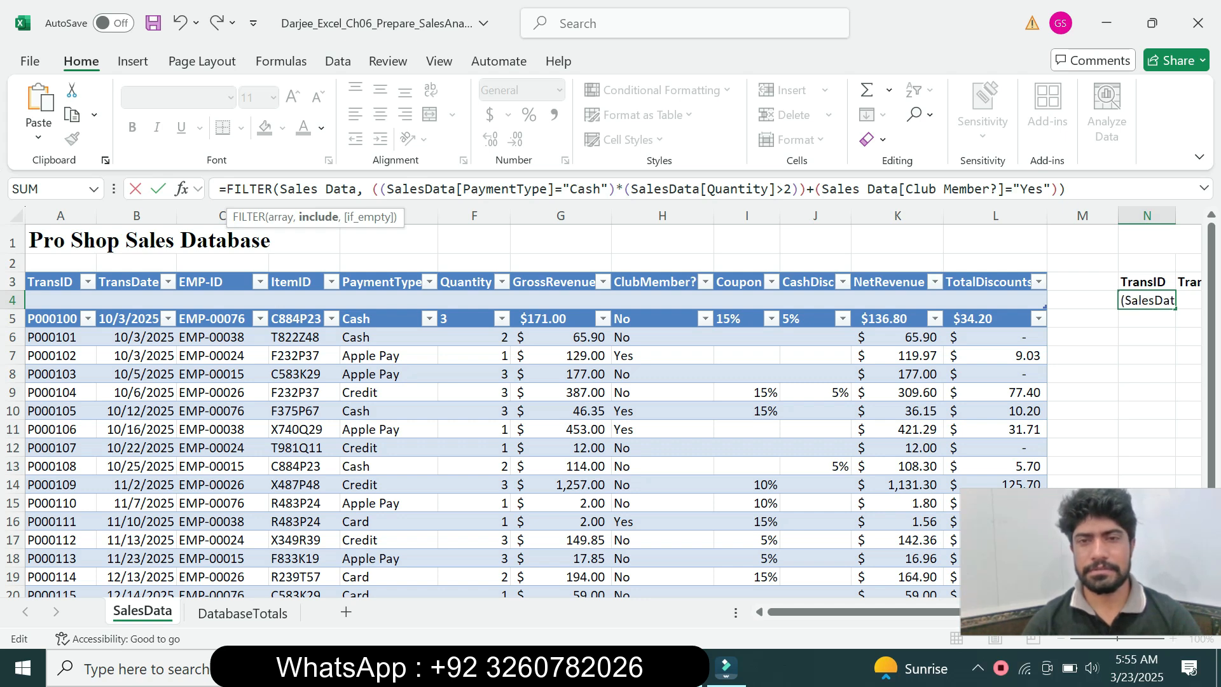
{"action": "right_click", "coordinate": [881, 189]}
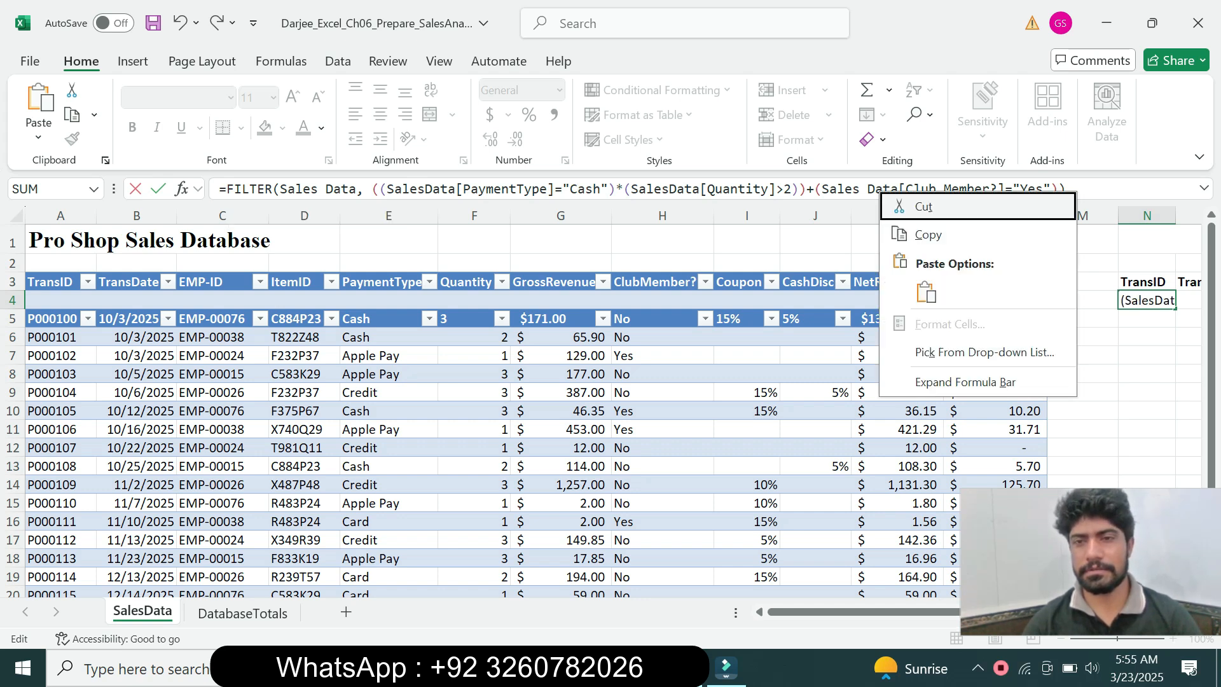
{"action": "left_click", "coordinate": [685, 188]}
{"action": "left_click", "coordinate": [929, 188]}
{"action": "left_click", "coordinate": [1034, 189]}
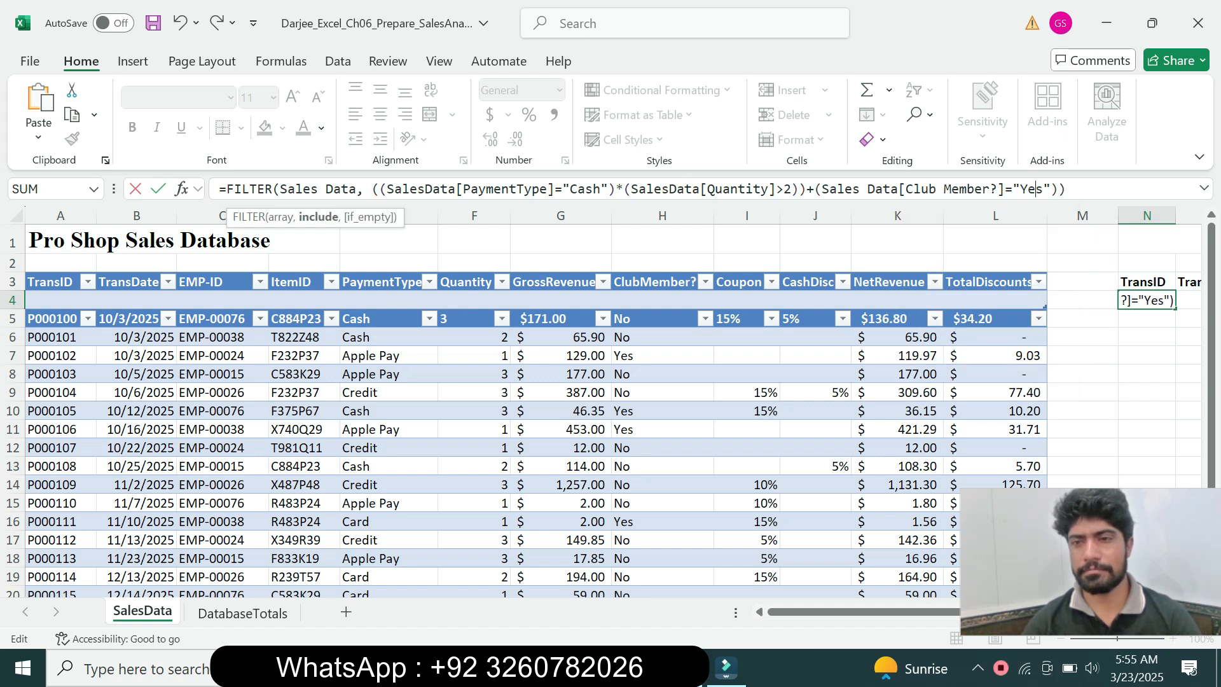
{"action": "left_click", "coordinate": [1067, 189]}
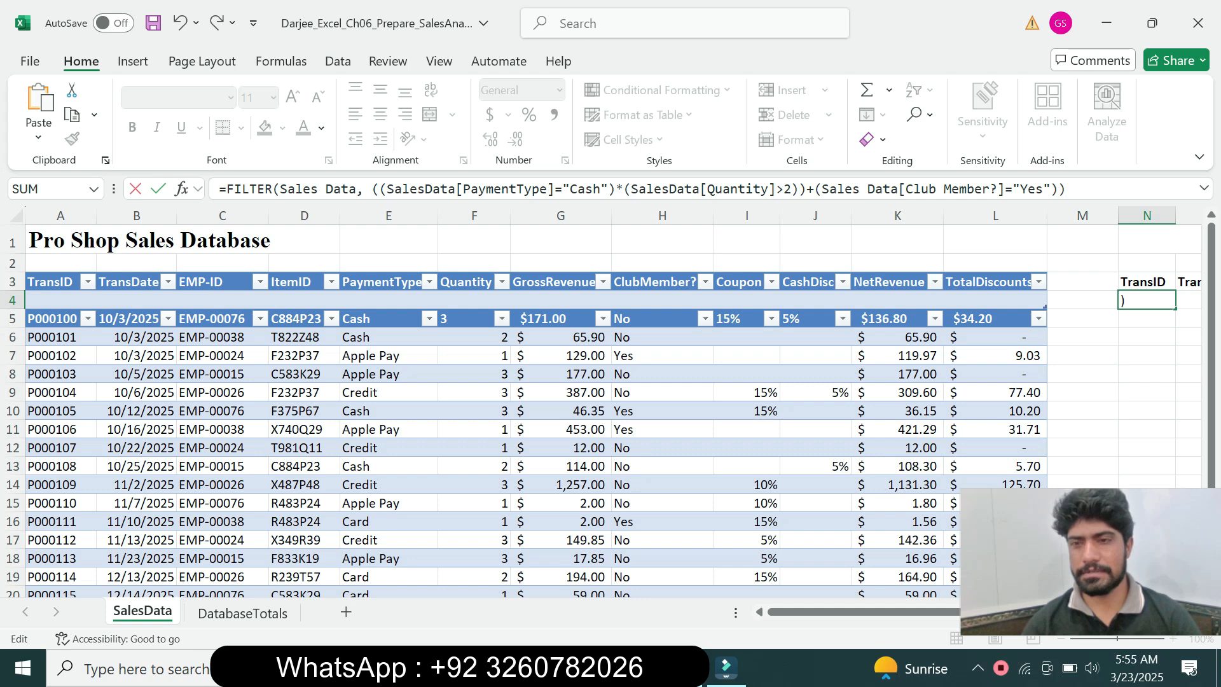
{"action": "key", "text": "Return"}
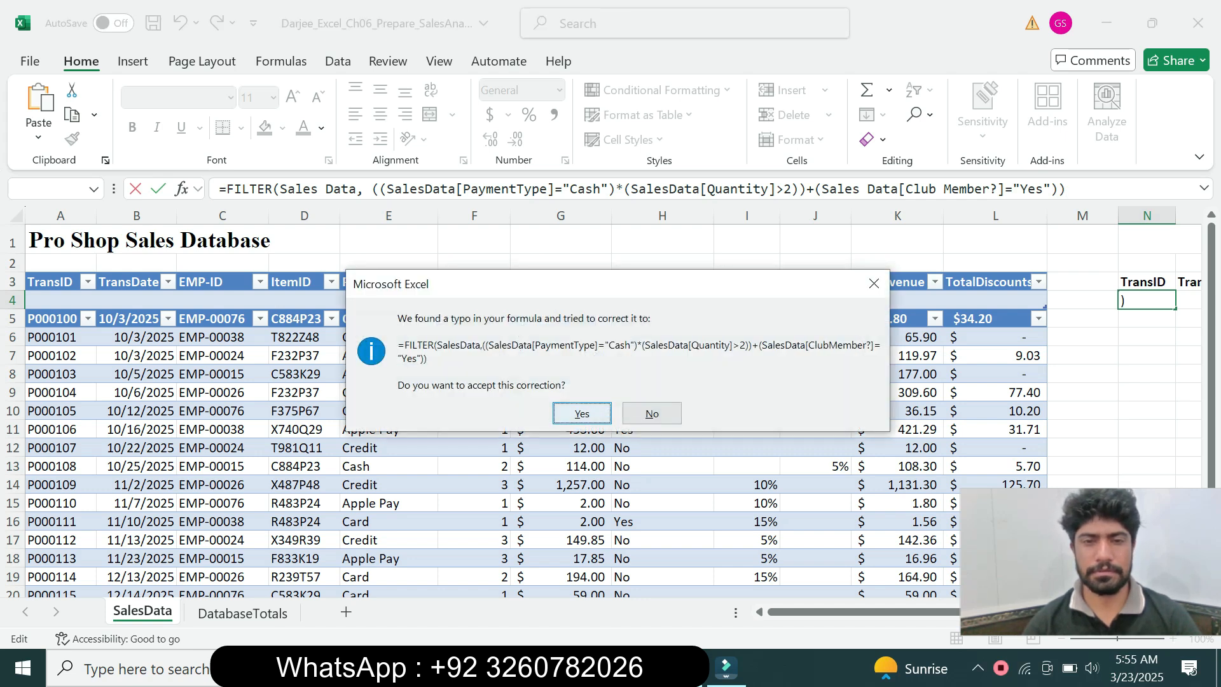
{"action": "key", "text": "Return"}
Inspect the array and the payment type, quantity and club member criteria of the FILTER formula in cell N4
{"action": "left_click", "coordinate": [1146, 300]}
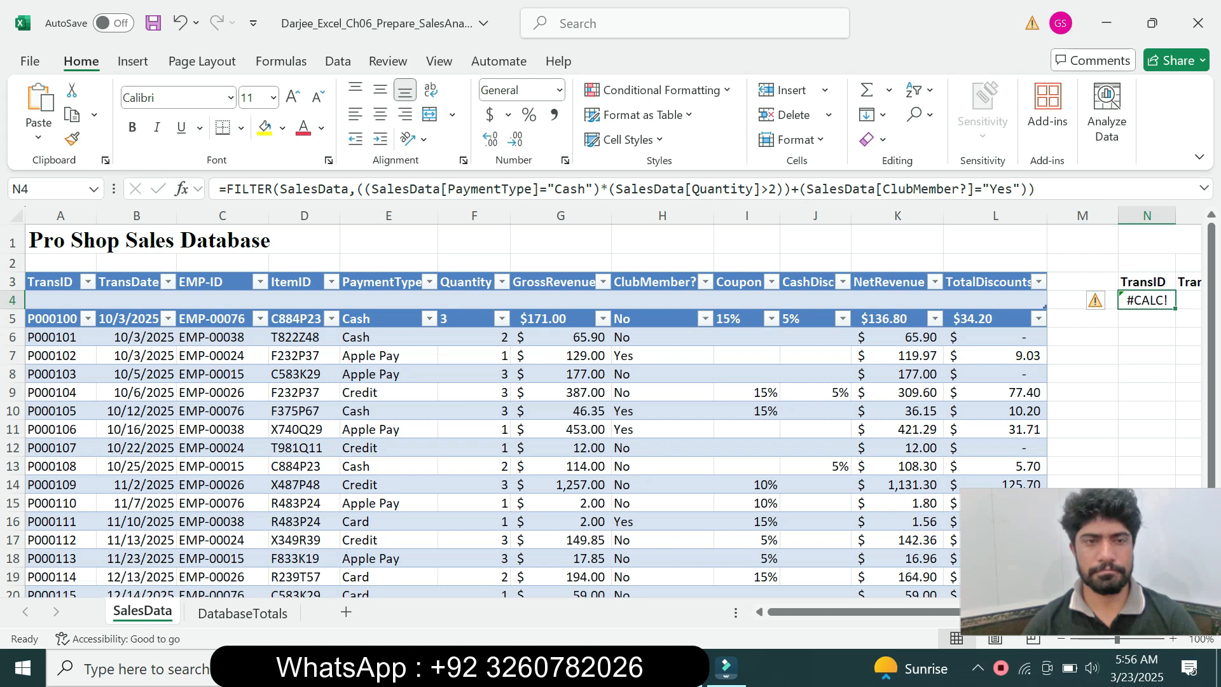
{"action": "key", "text": "F2"}
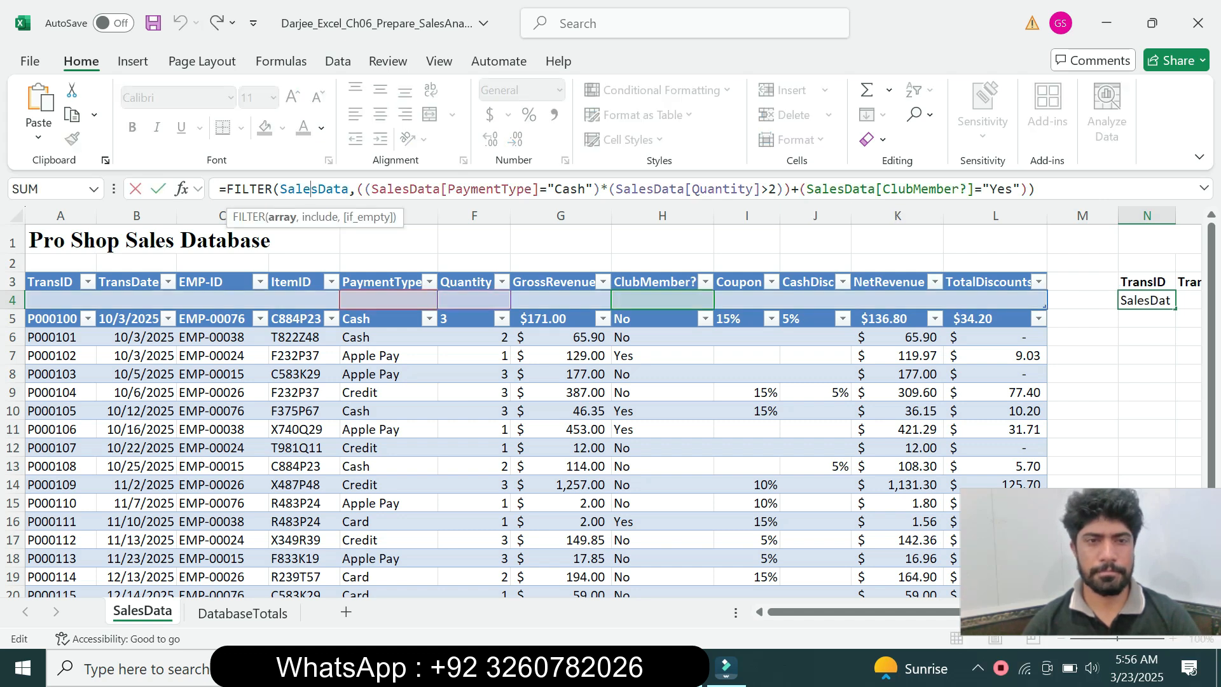
{"action": "left_click", "coordinate": [638, 189]}
{"action": "left_click", "coordinate": [746, 188]}
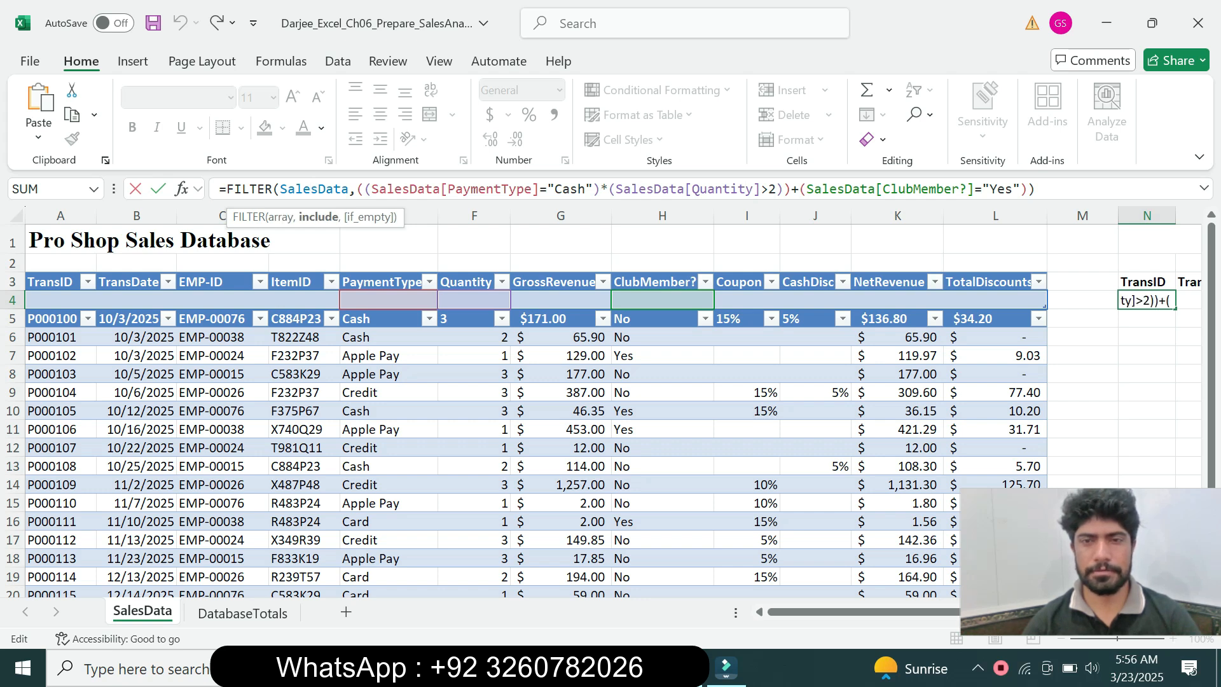
{"action": "left_click", "coordinate": [813, 189]}
{"action": "key", "text": "Return"}
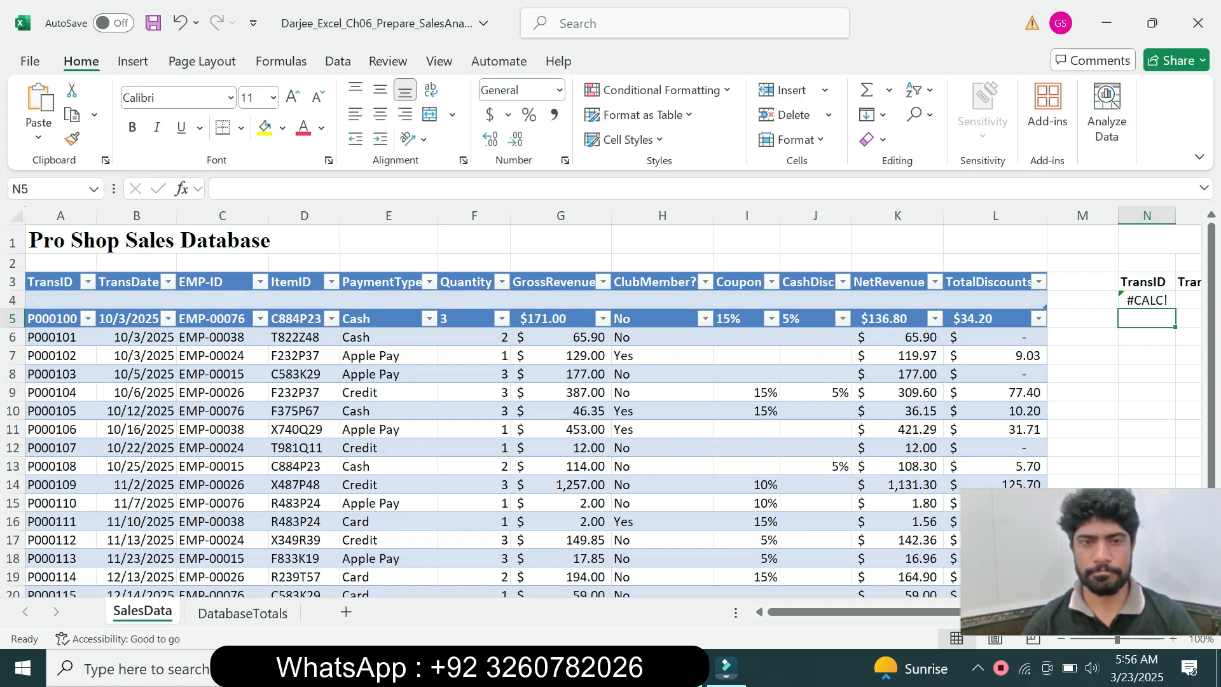
Reread the step 3 formatting requirement in Word and apply the Short Date format to cell N4 in Excel
{"action": "key", "text": "alt+Tab"}
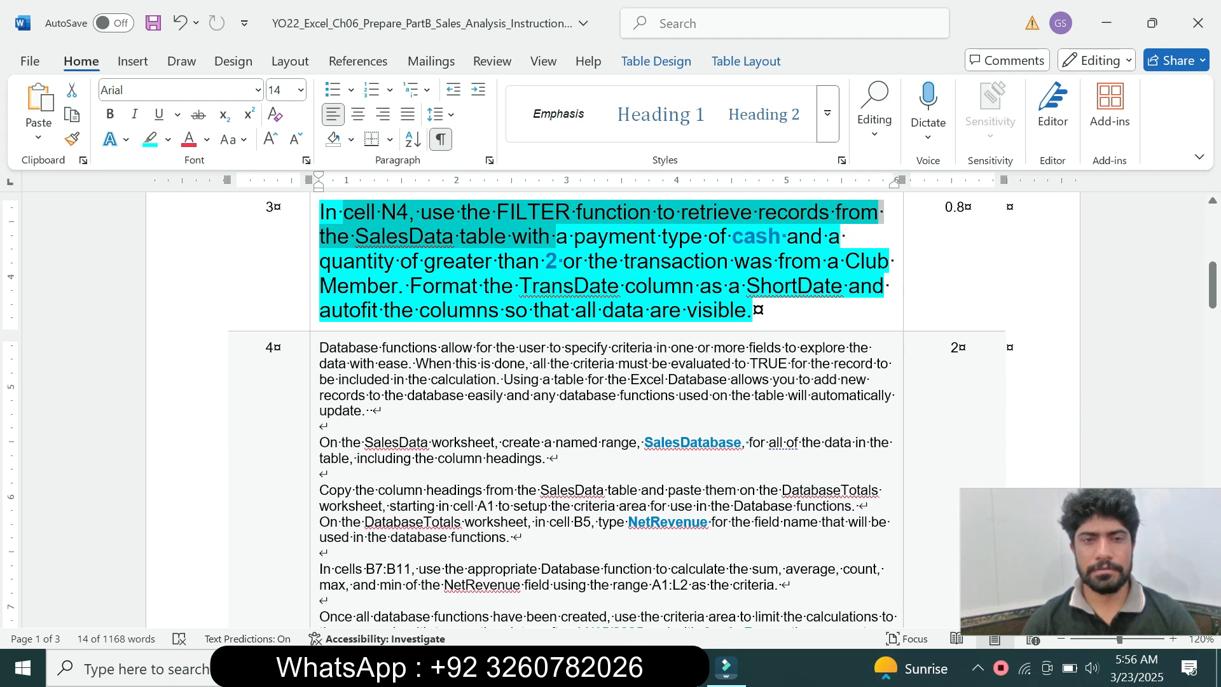
{"action": "key", "text": "alt+Tab"}
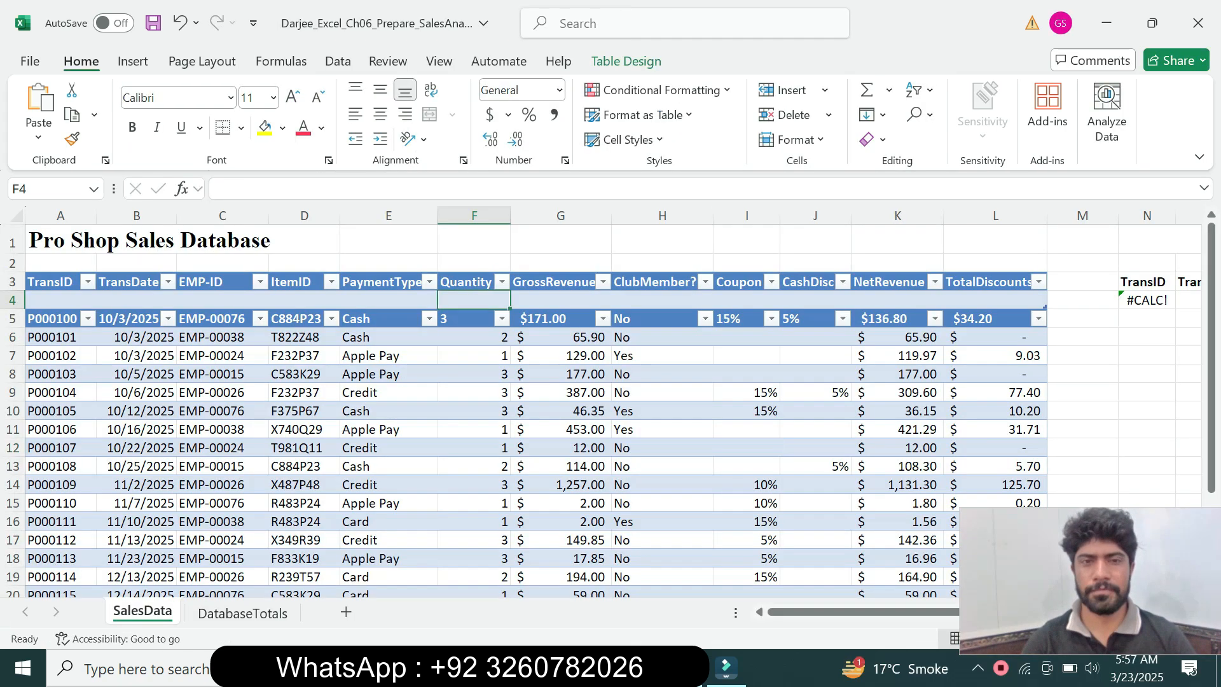
{"action": "key", "text": "alt+Tab"}
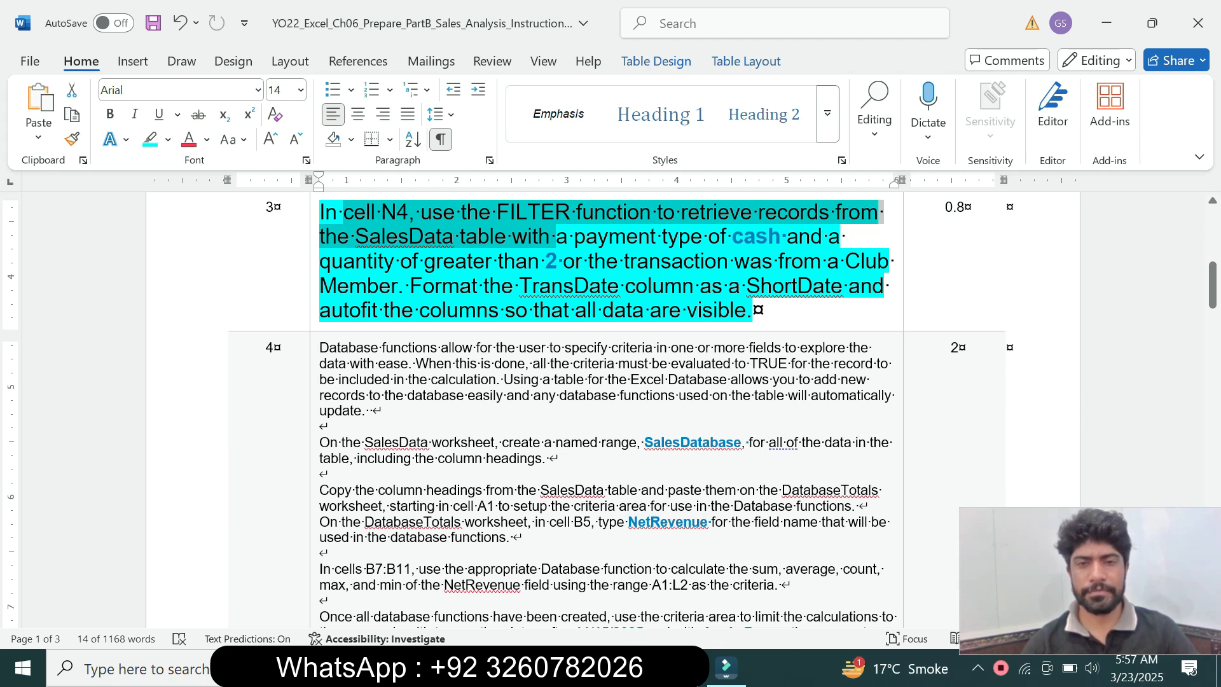
{"action": "mouse_move", "coordinate": [678, 668]}
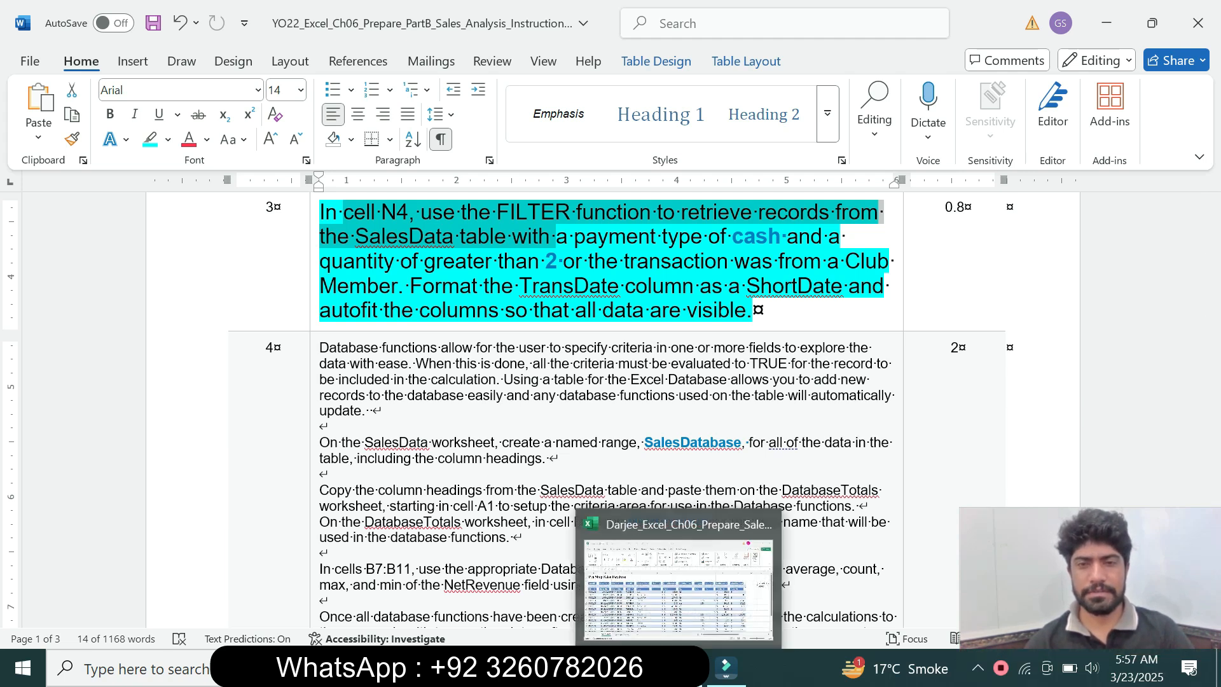
{"action": "left_click", "coordinate": [679, 588]}
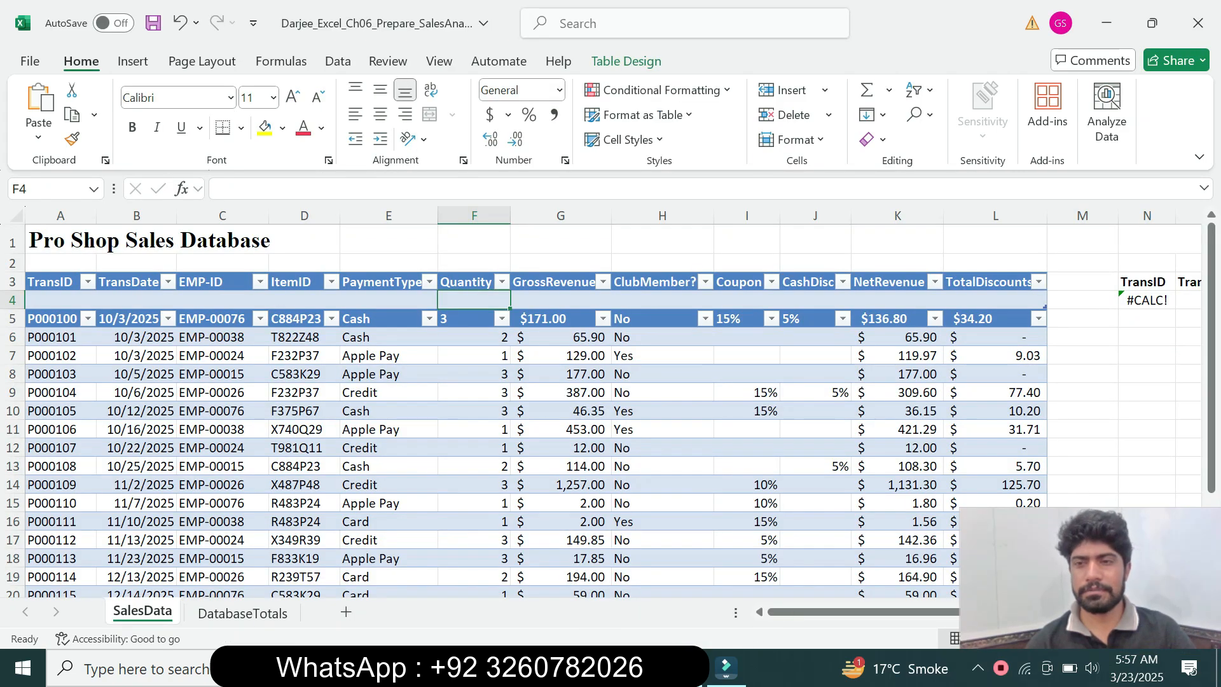
{"action": "left_click", "coordinate": [559, 90]}
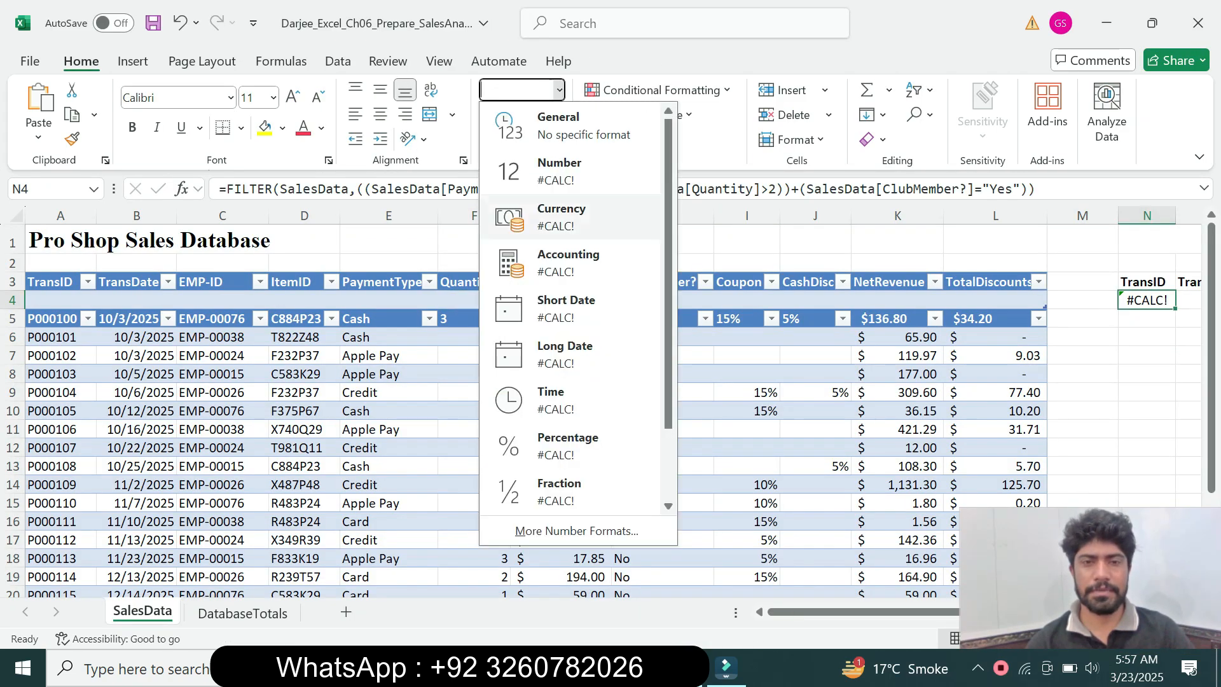
{"action": "left_click", "coordinate": [566, 308]}
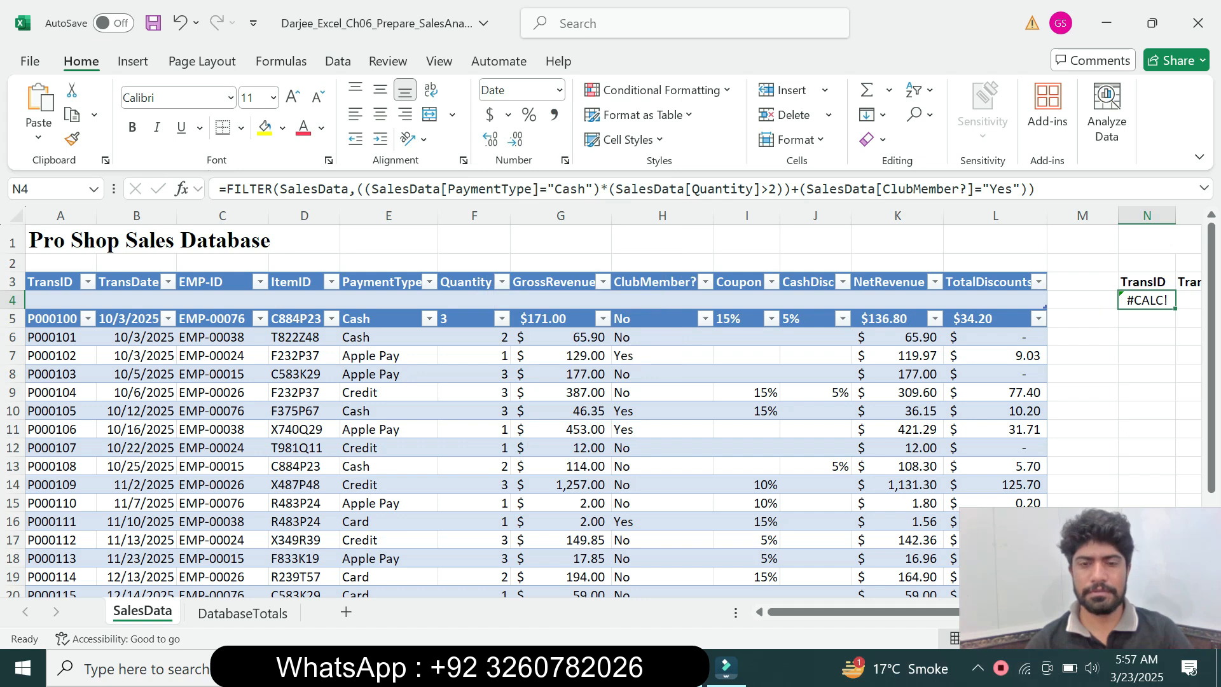
Return to the Word instructions, set the step 3 text to 9 pt and remove its highlighting
{"action": "key", "text": "alt+Tab"}
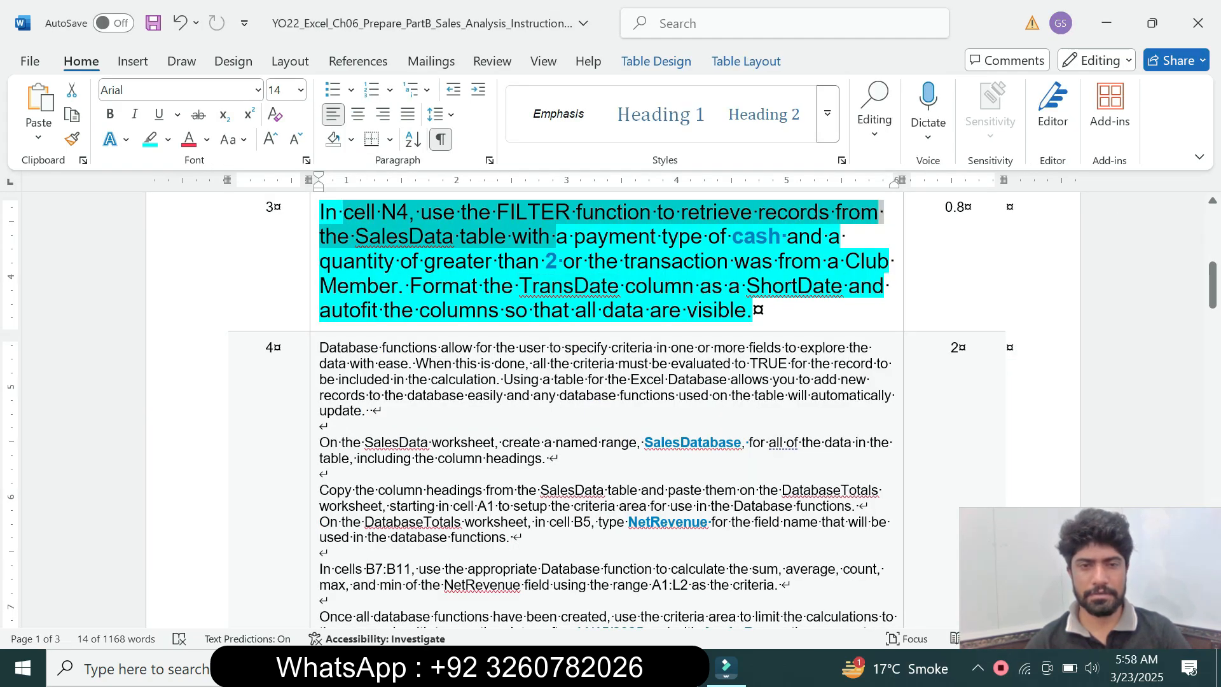
{"action": "key", "text": "alt+Tab"}
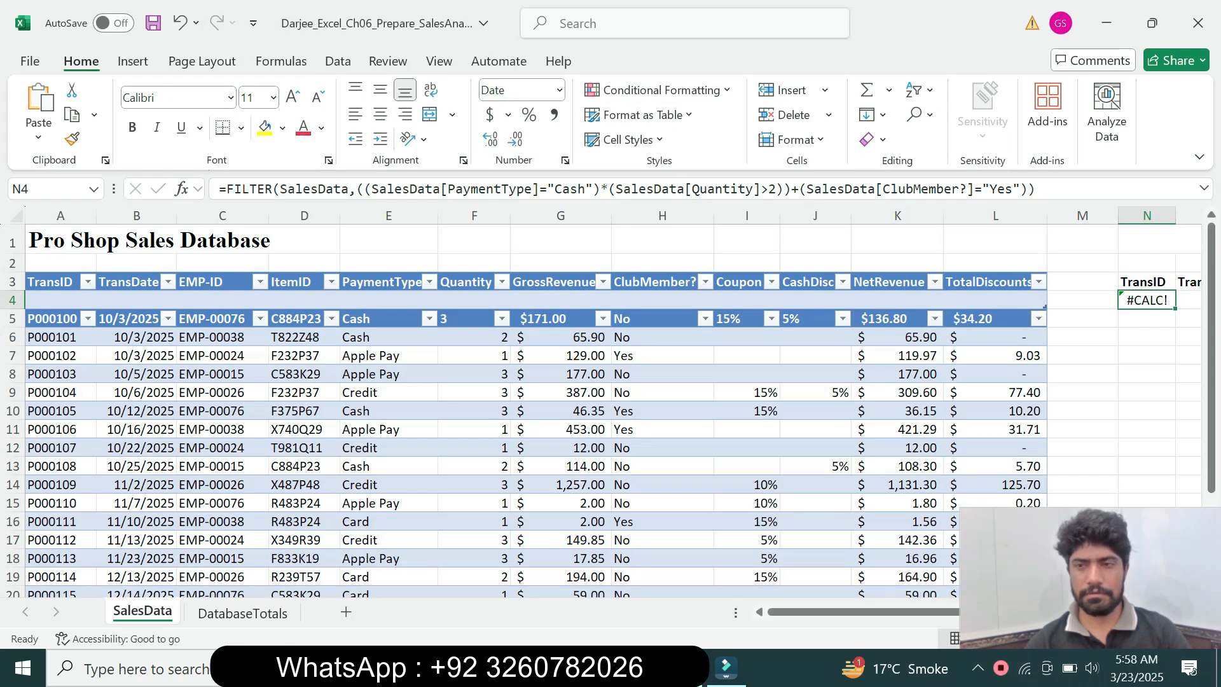
{"action": "left_click", "coordinate": [747, 429]}
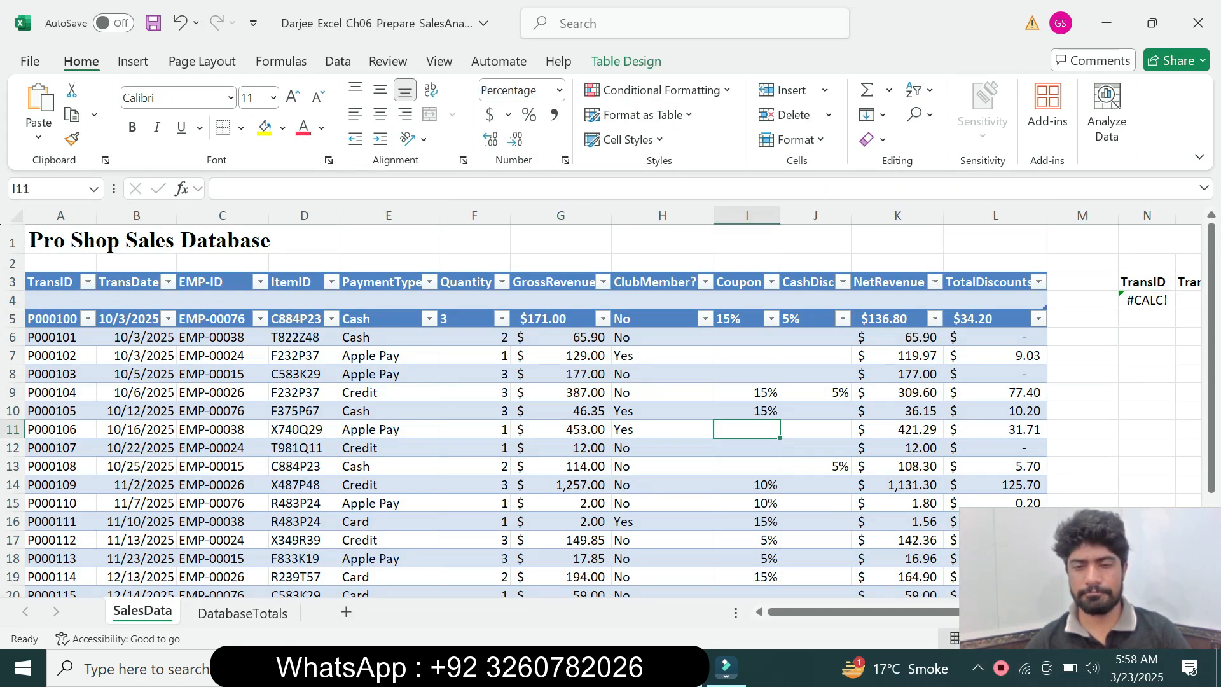
{"action": "key", "text": "alt+Tab"}
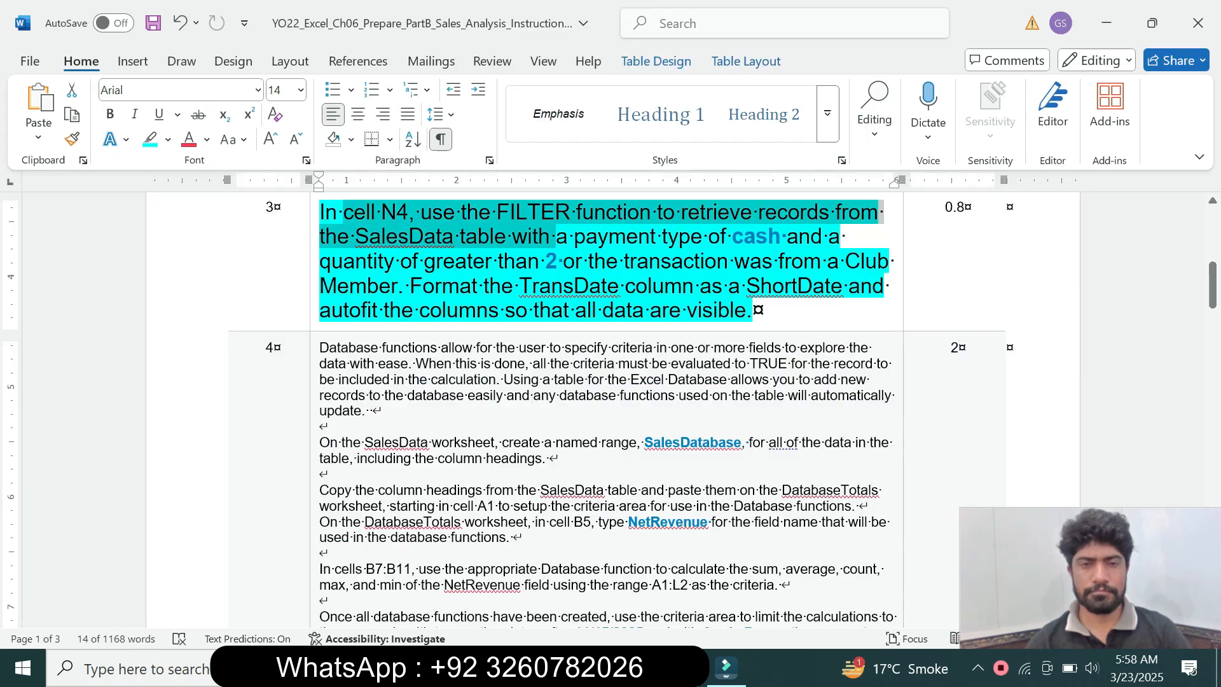
{"action": "left_click", "coordinate": [313, 310]}
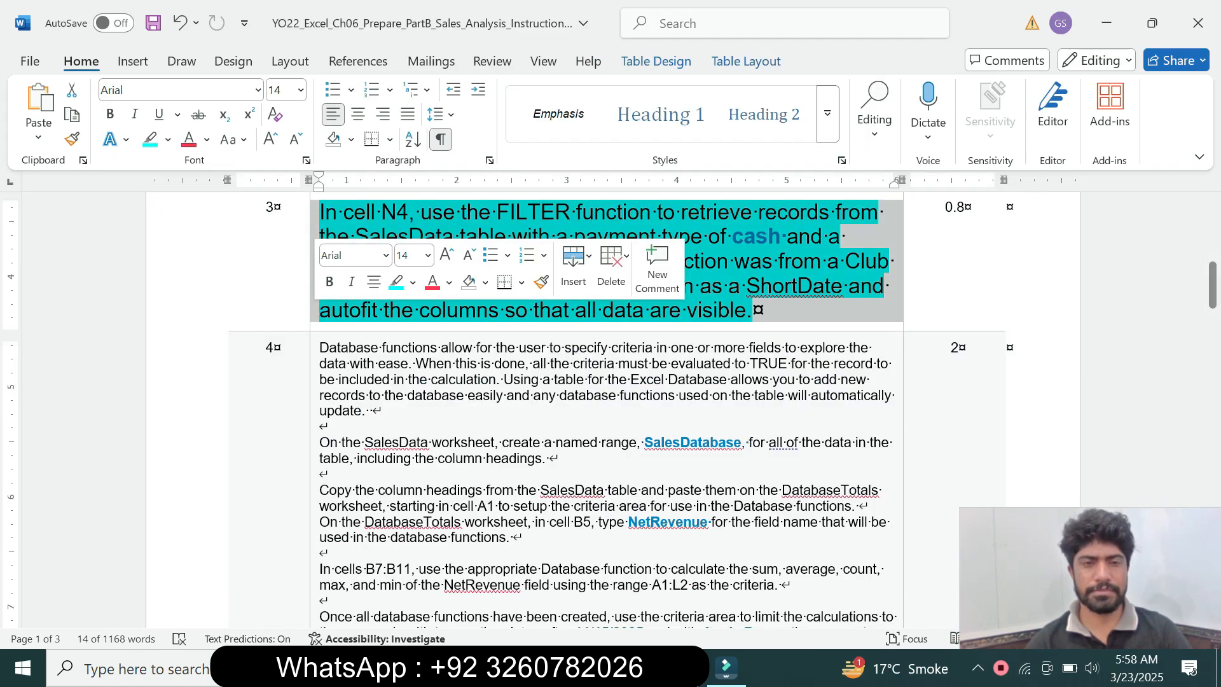
{"action": "left_click", "coordinate": [446, 255]}
{"action": "left_click", "coordinate": [428, 255]}
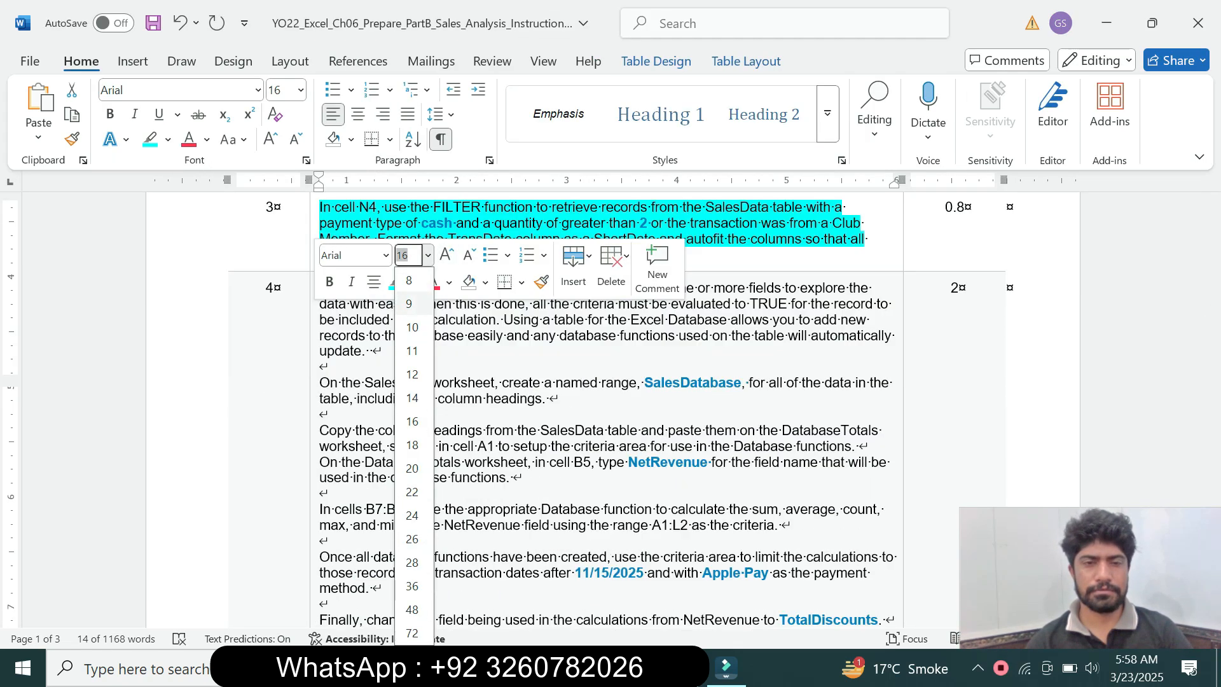
{"action": "left_click", "coordinate": [409, 304]}
{"action": "left_click", "coordinate": [412, 281]}
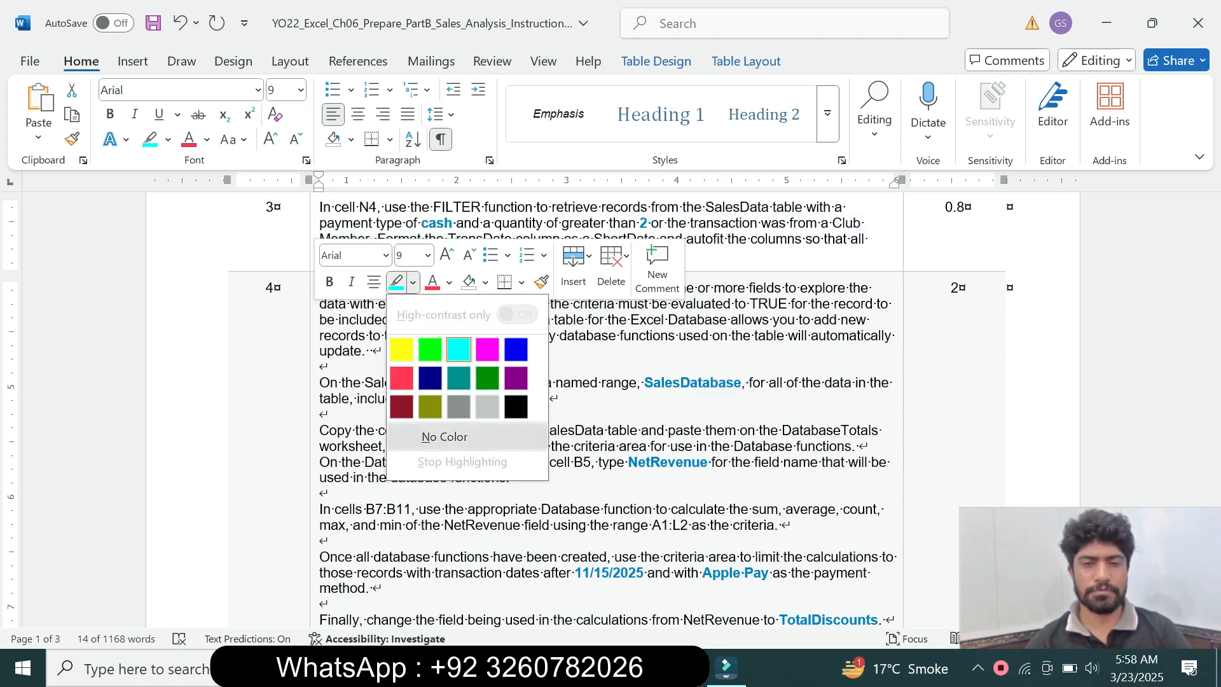
{"action": "left_click", "coordinate": [444, 436]}
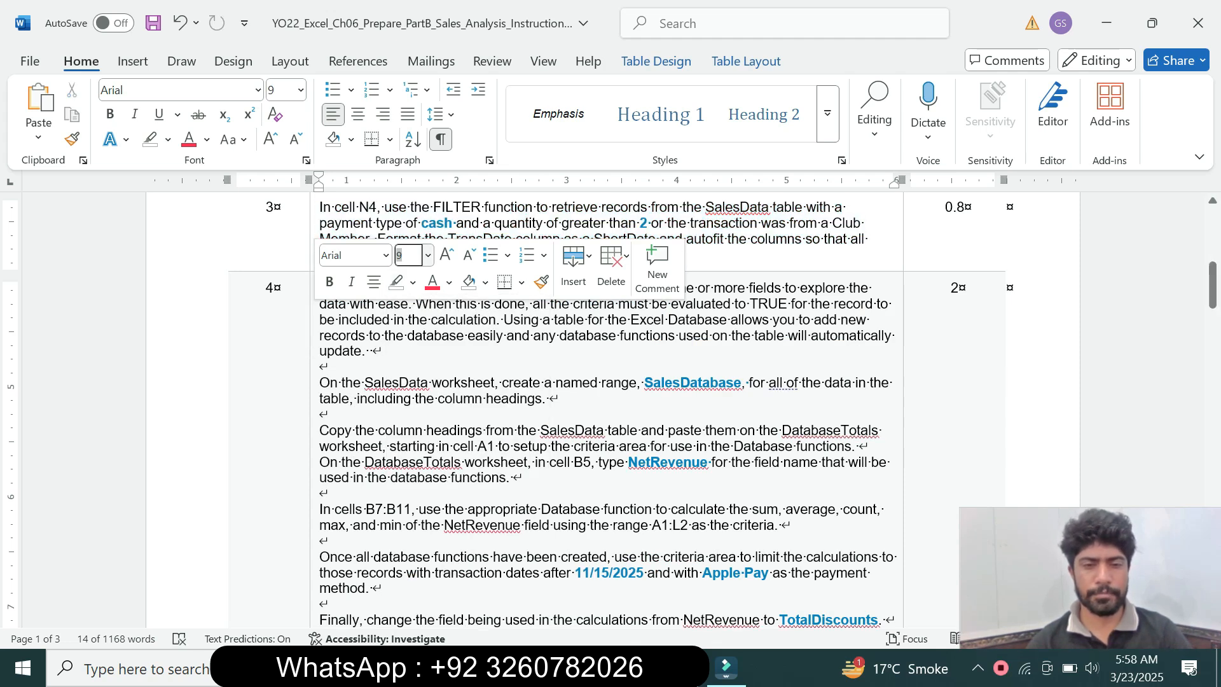
Enlarge the whole step 4 instruction to 11 pt and highlight it in turquoise
{"action": "left_click", "coordinate": [312, 429]}
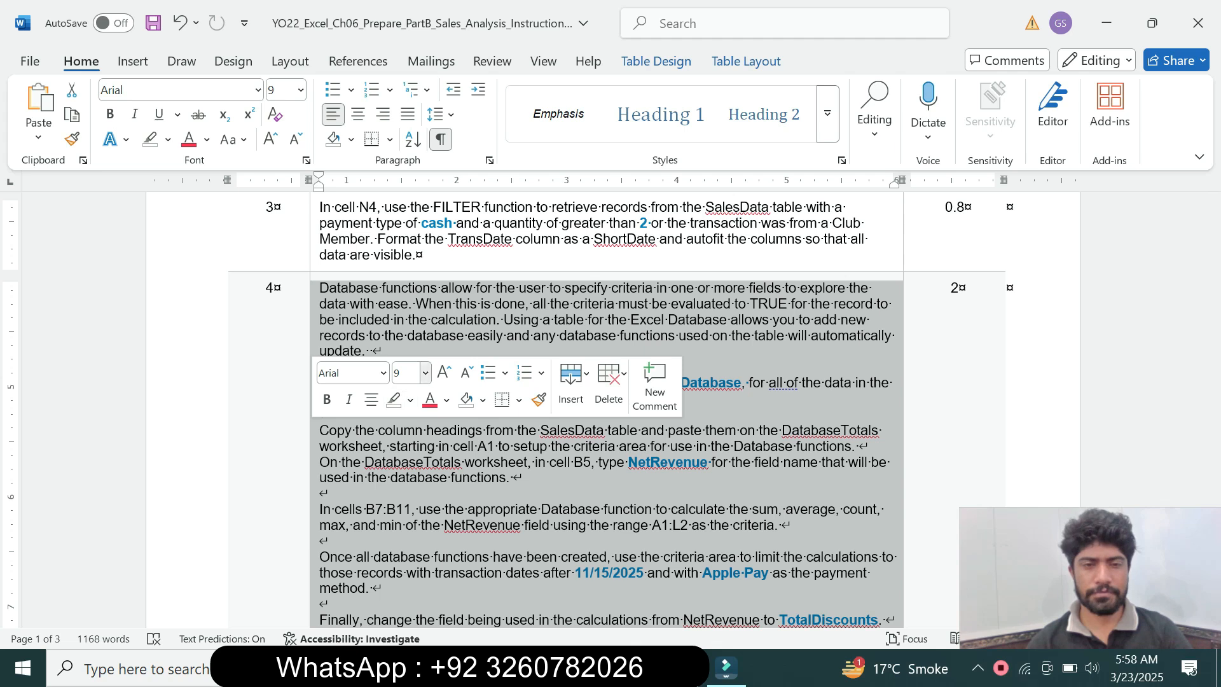
{"action": "left_click", "coordinate": [426, 373]}
{"action": "left_click", "coordinate": [410, 83]}
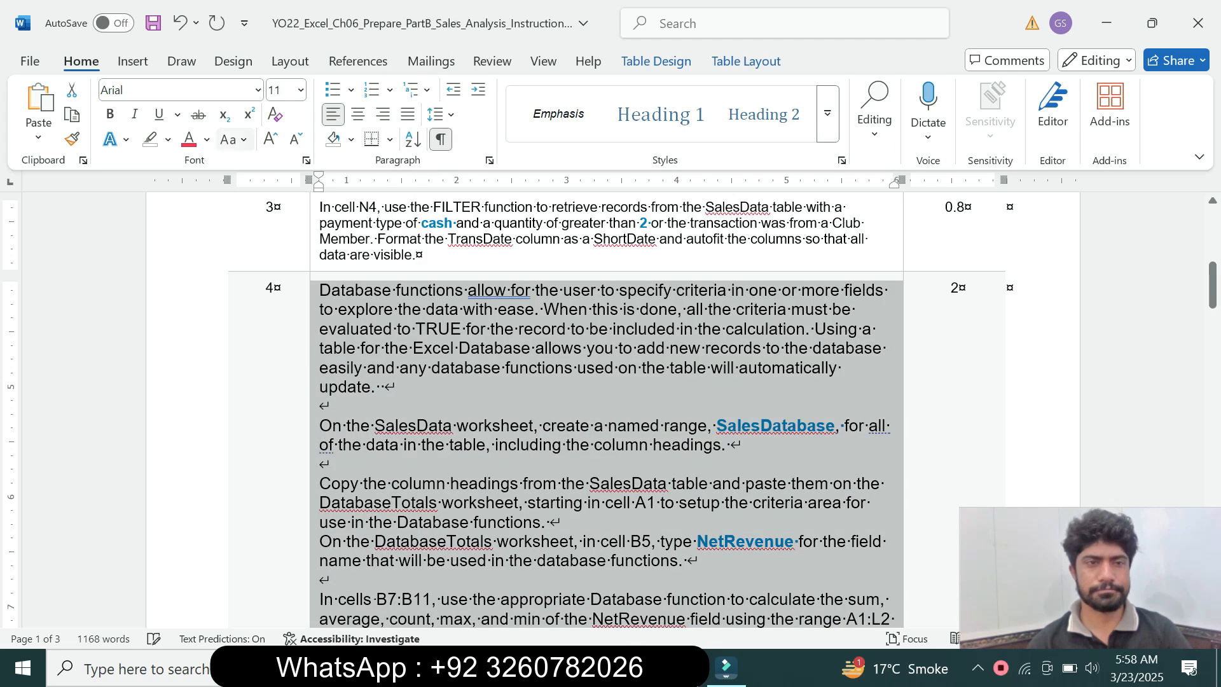
{"action": "left_click", "coordinate": [167, 140]}
{"action": "left_click", "coordinate": [211, 206]}
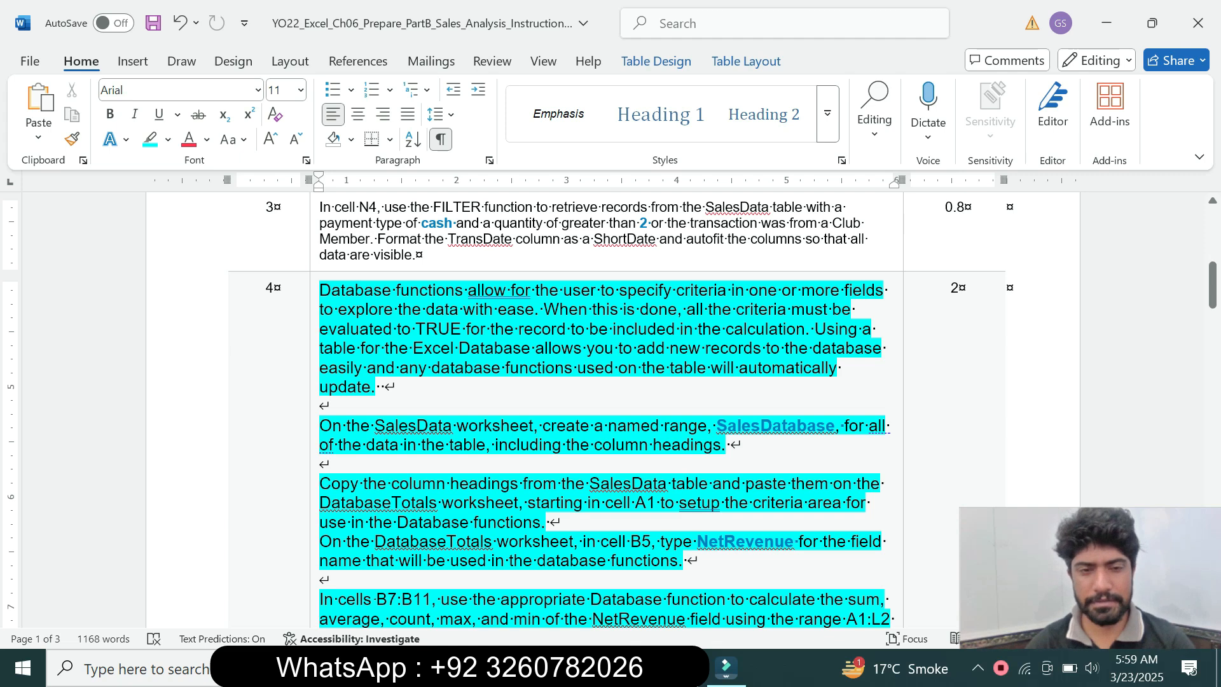
Read the named range requirement in step 4, copy the name SalesDatabase and switch to Excel
{"action": "left_click_drag", "start_coordinate": [375, 425], "coordinate": [533, 426]}
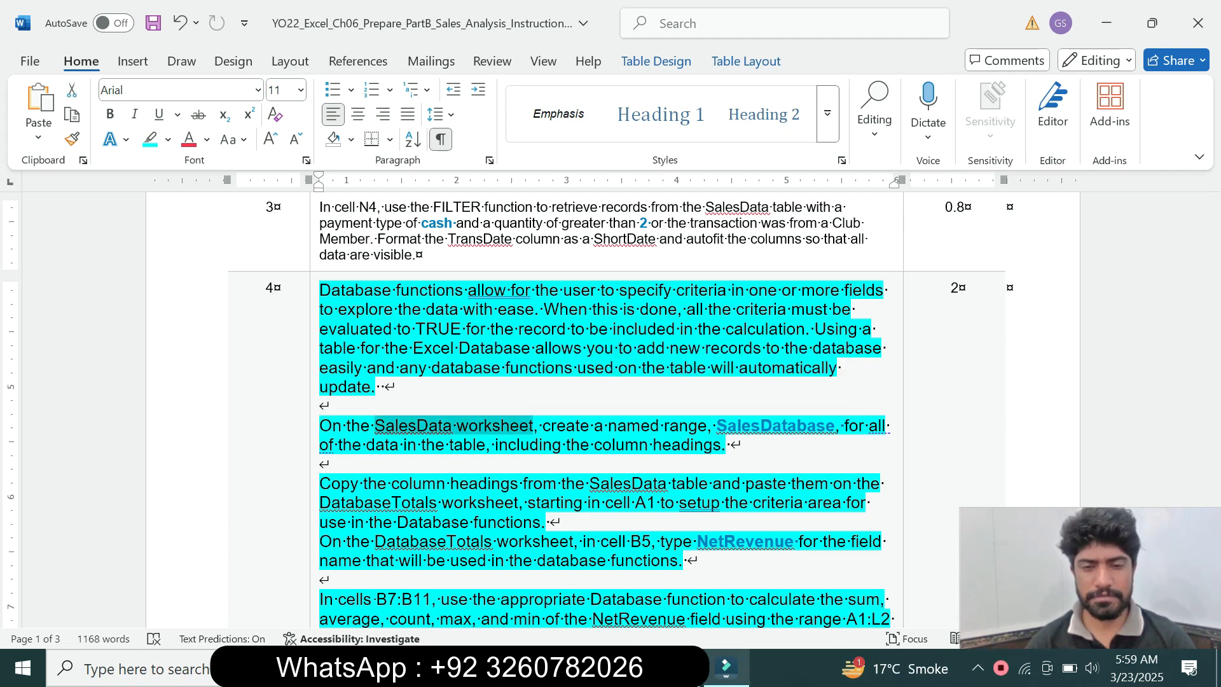
{"action": "left_click", "coordinate": [680, 668]}
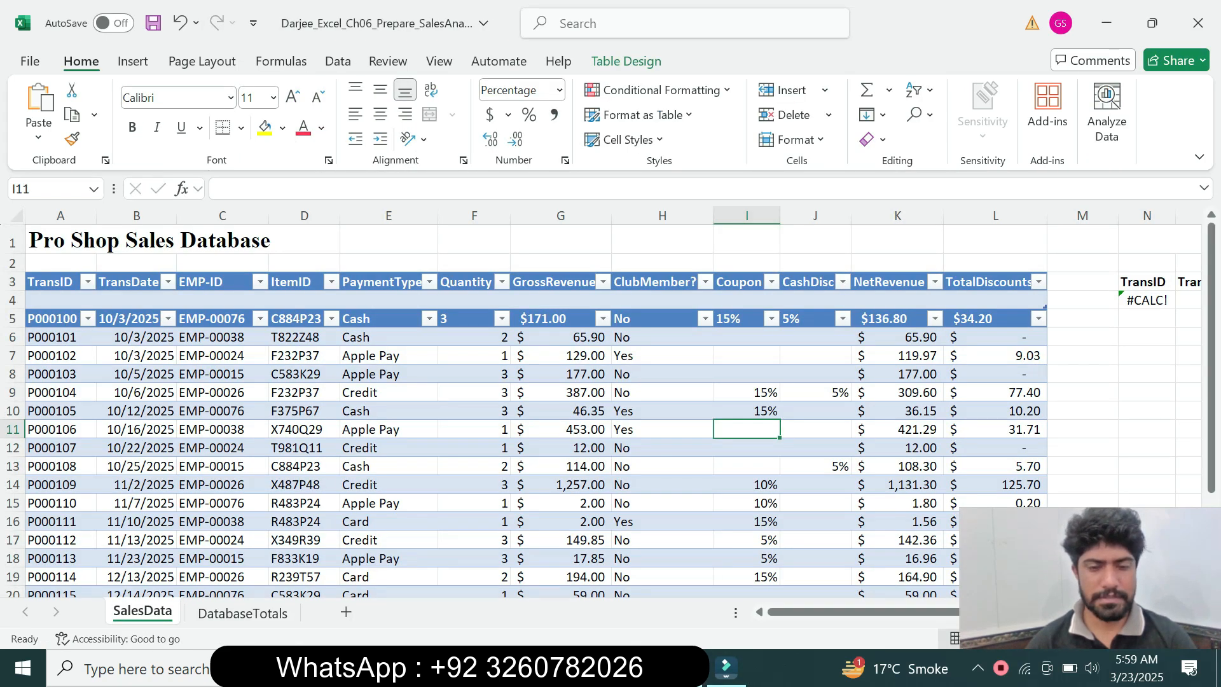
{"action": "left_click", "coordinate": [634, 668]}
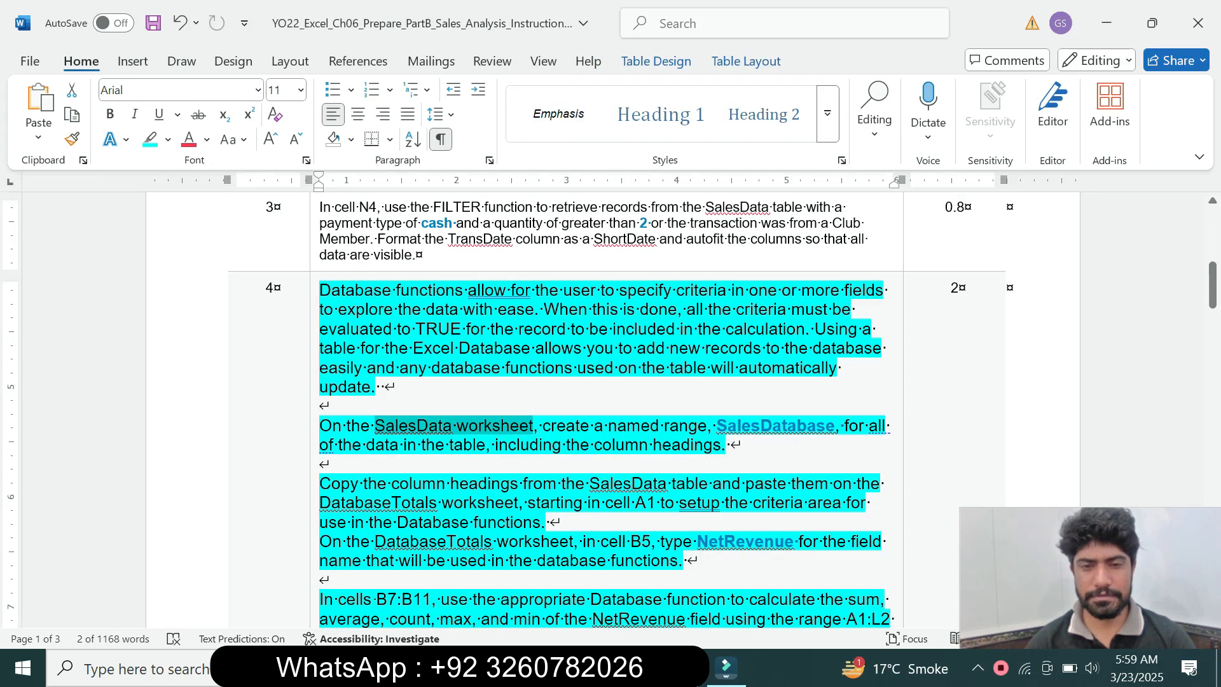
{"action": "left_click_drag", "start_coordinate": [716, 426], "coordinate": [834, 425]}
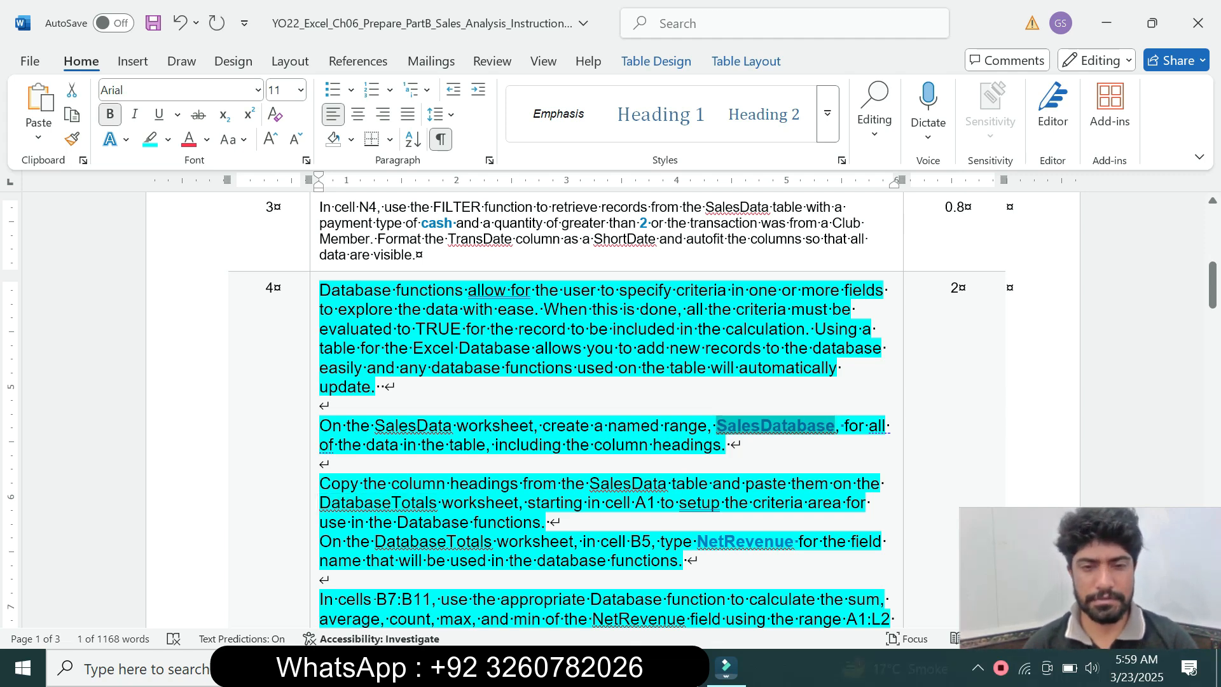
{"action": "left_click", "coordinate": [634, 667]}
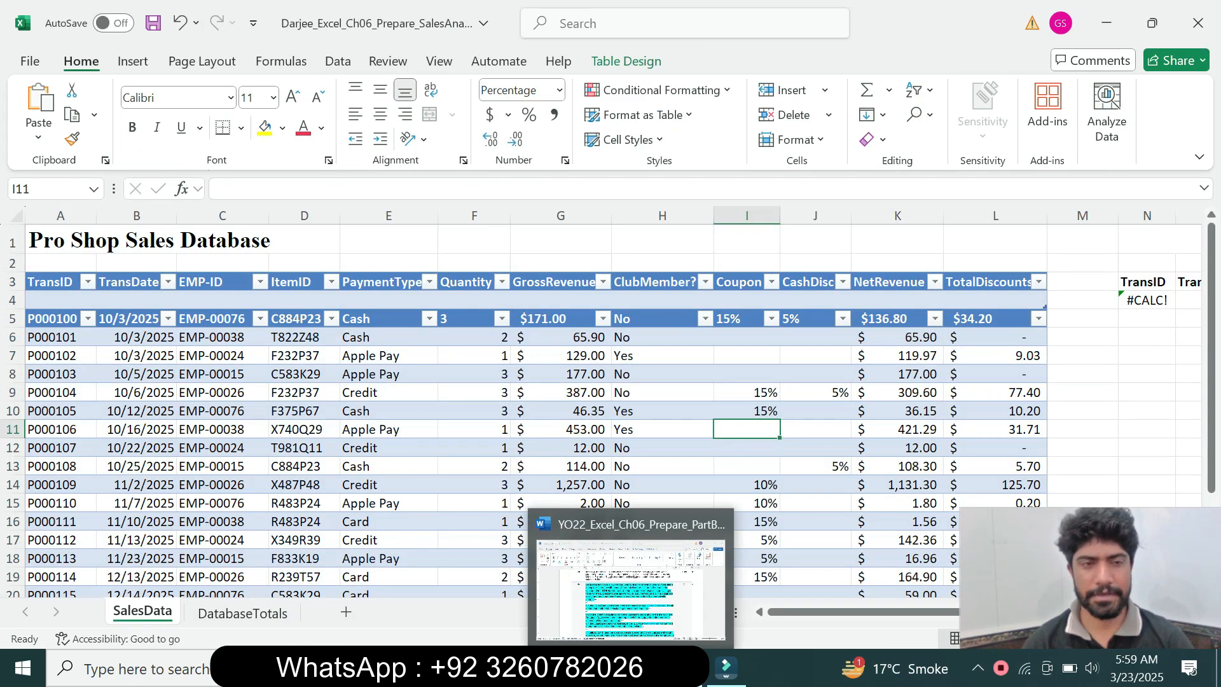
Name the sales table range A3:L25 on the SalesData worksheet, column headings included, SalesDatabase
{"action": "left_click", "coordinate": [54, 282]}
{"action": "left_click", "coordinate": [48, 189]}
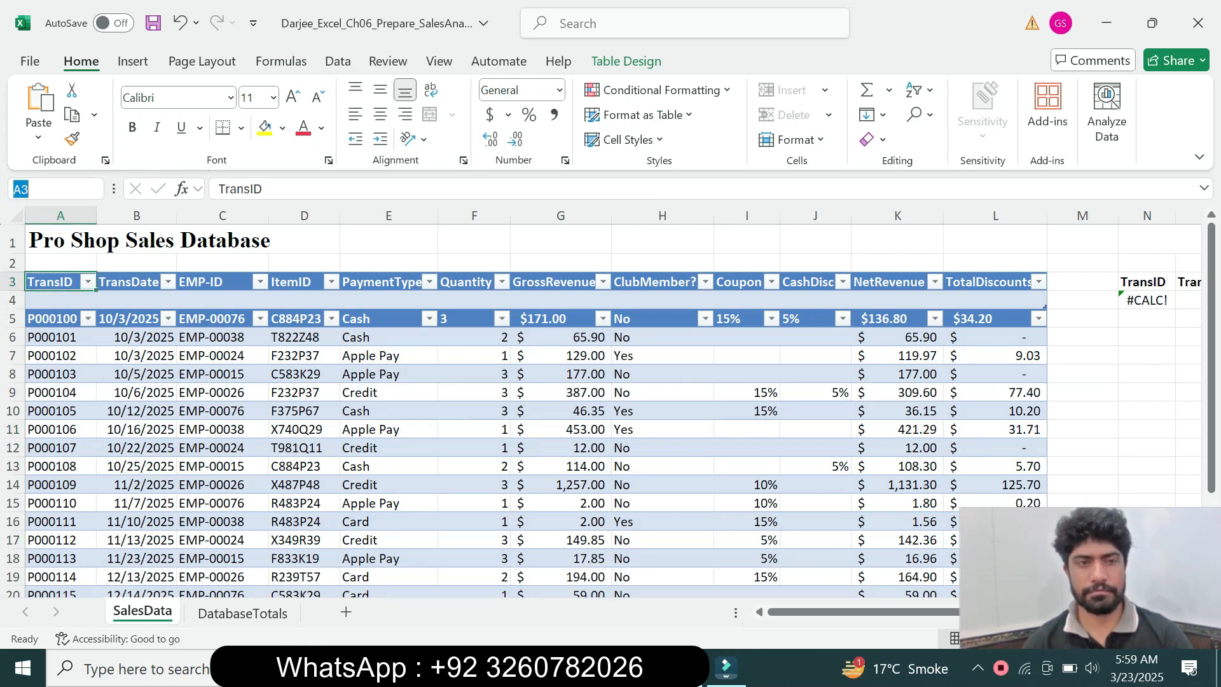
{"action": "type", "text": "B7"}
{"action": "key", "text": "Return"}
{"action": "left_click_drag", "start_coordinate": [55, 282], "coordinate": [995, 567]}
{"action": "left_click", "coordinate": [39, 189]}
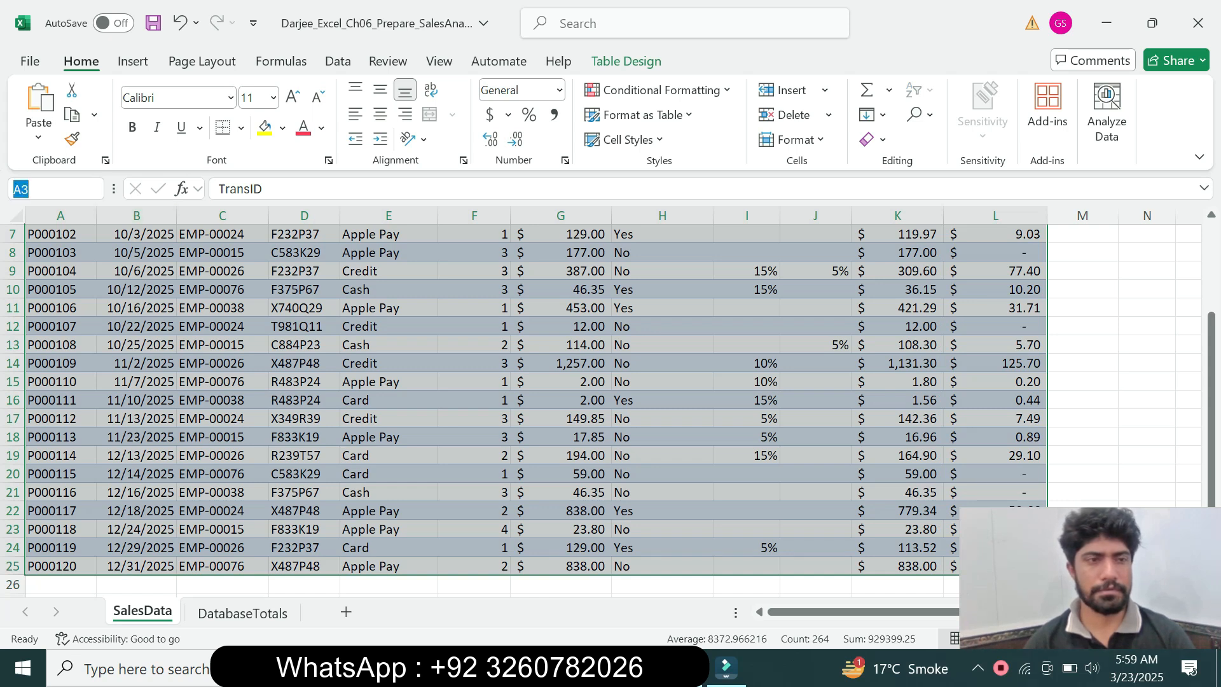
{"action": "key", "text": "ctrl+v"}
{"action": "key", "text": "Return"}
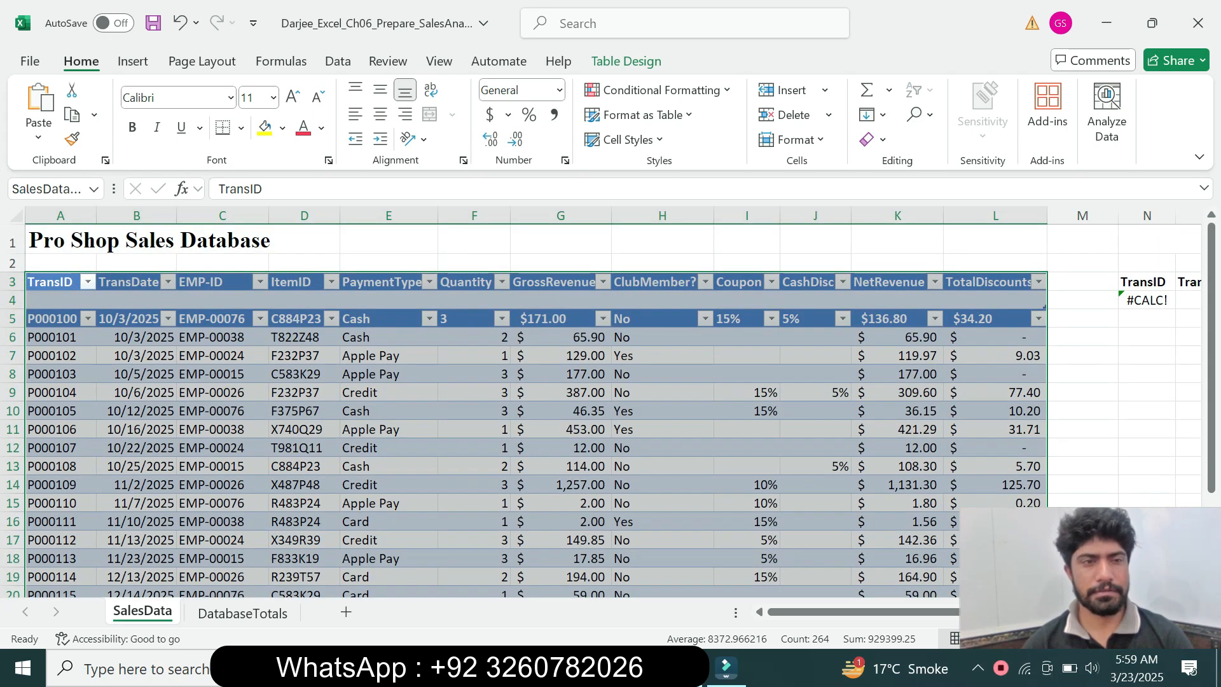
{"action": "left_click", "coordinate": [304, 429]}
Switch to Word and read the step 4 instruction about copying the SalesData column headings to the DatabaseTotals worksheet
{"action": "key", "text": "alt+Tab"}
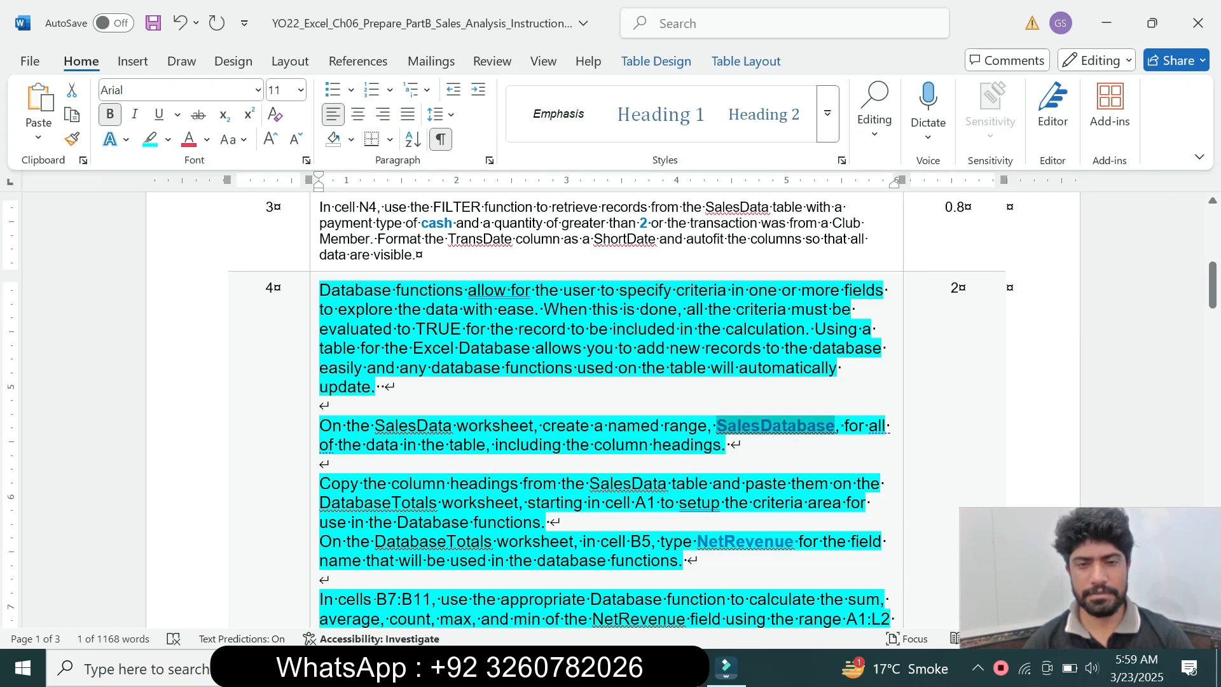
{"action": "left_click_drag", "start_coordinate": [1213, 284], "coordinate": [1213, 305]}
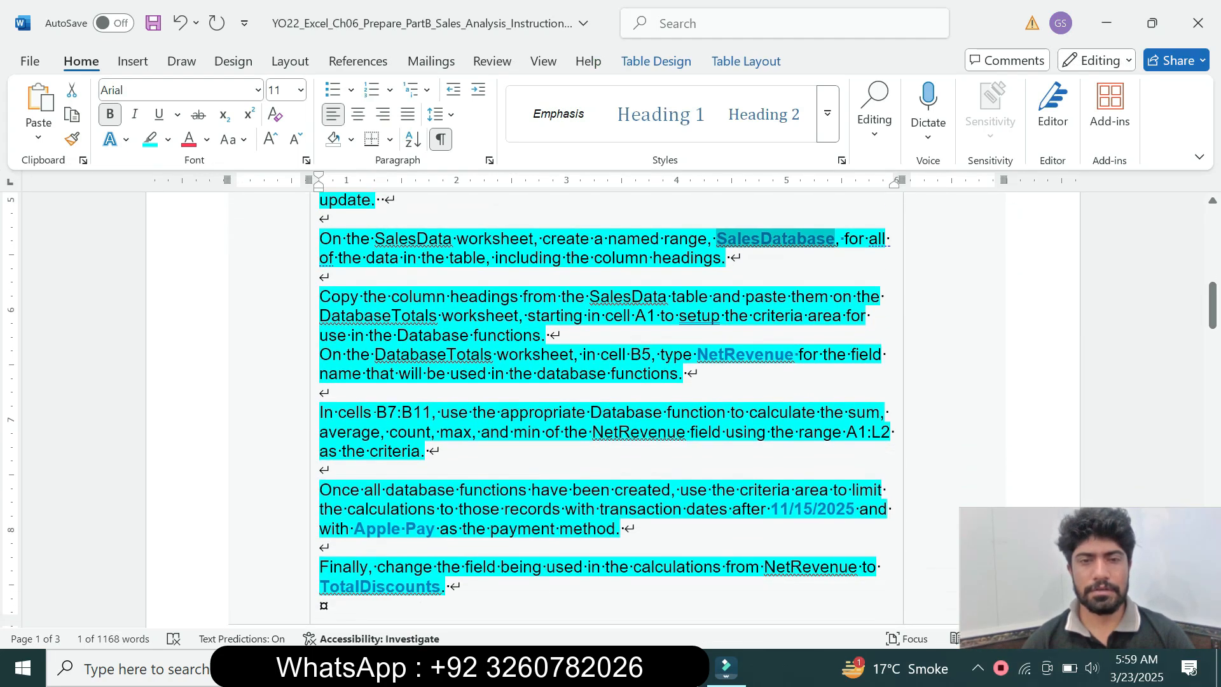
{"action": "left_click_drag", "start_coordinate": [610, 297], "coordinate": [689, 297]}
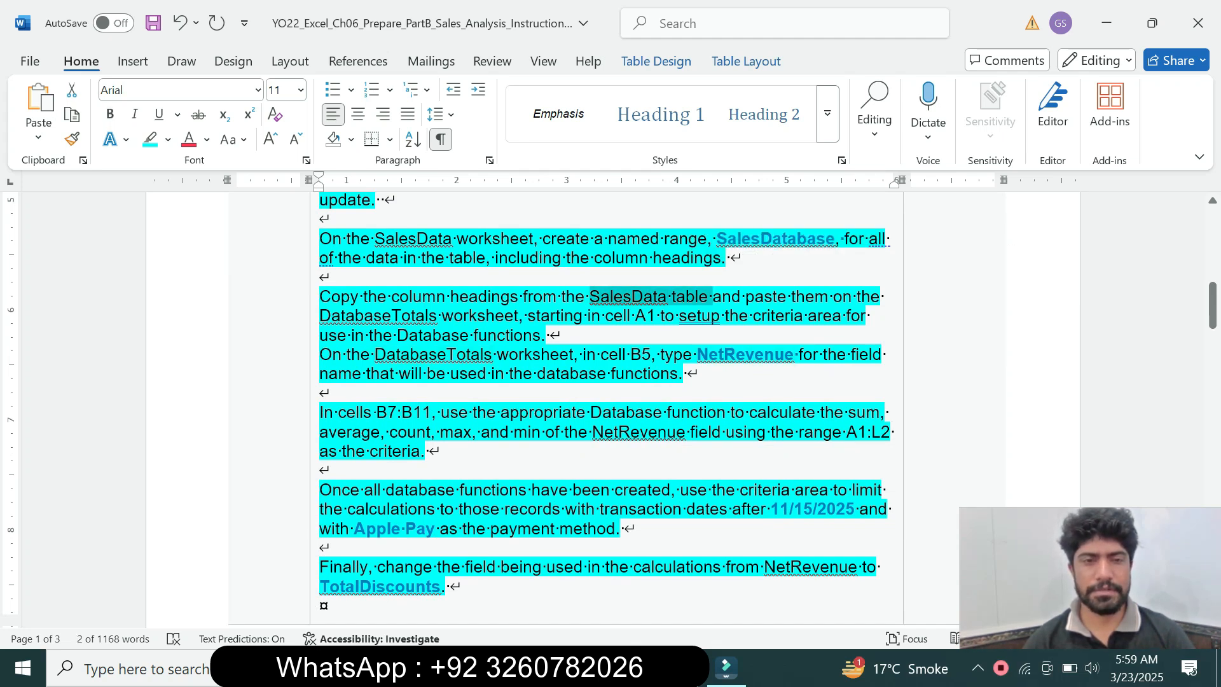
{"action": "left_click_drag", "start_coordinate": [536, 316], "coordinate": [586, 336]}
{"action": "left_click", "coordinate": [586, 337]}
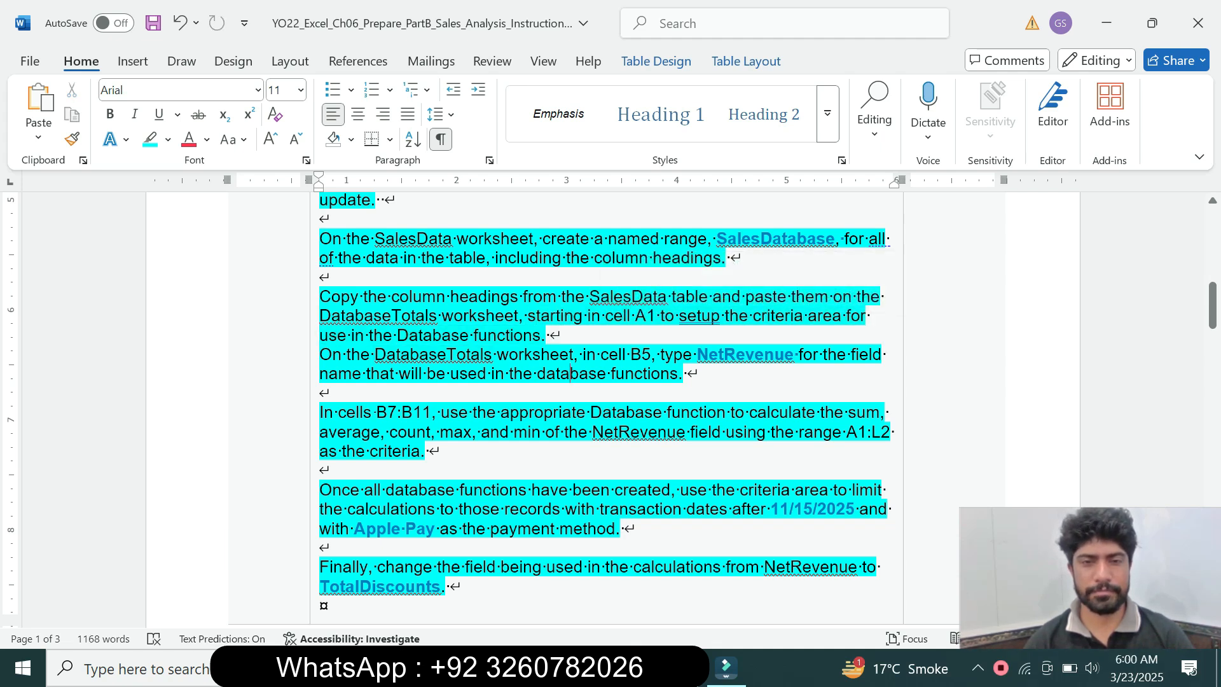
{"action": "left_click_drag", "start_coordinate": [363, 296], "coordinate": [671, 296]}
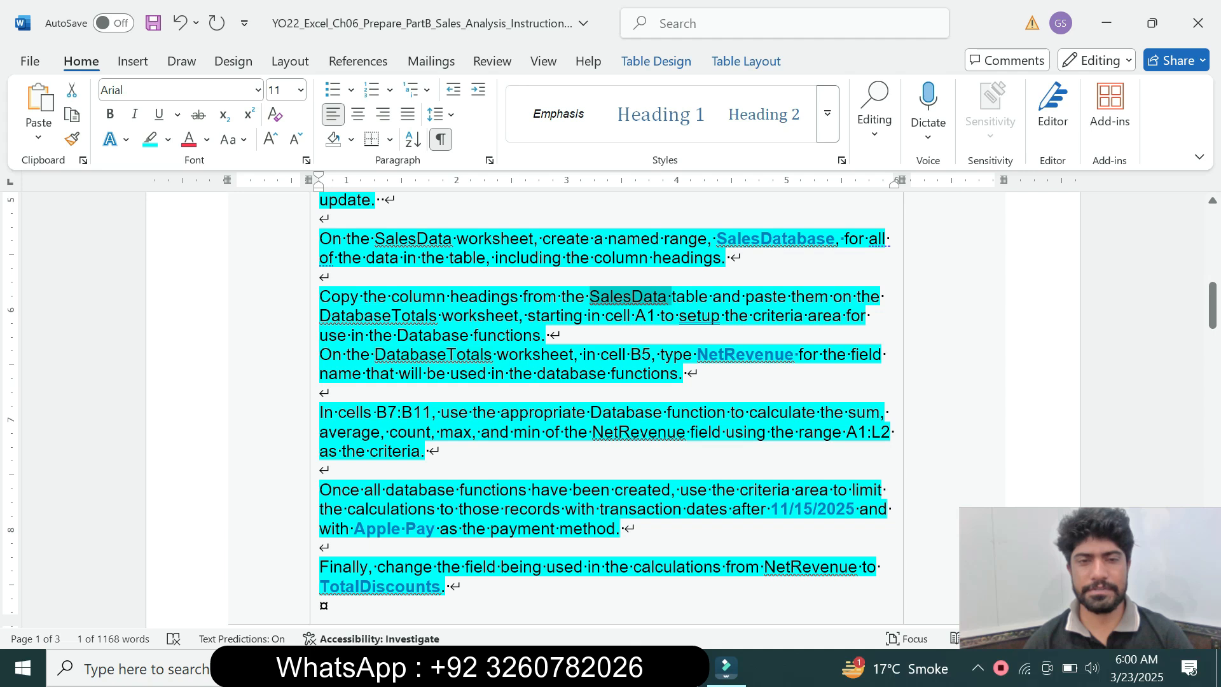
Switch to Excel and copy the SalesData column headings A3:L3 into the DatabaseTotals worksheet starting at cell A1, checking the instruction in Word
{"action": "key", "text": "alt+Tab"}
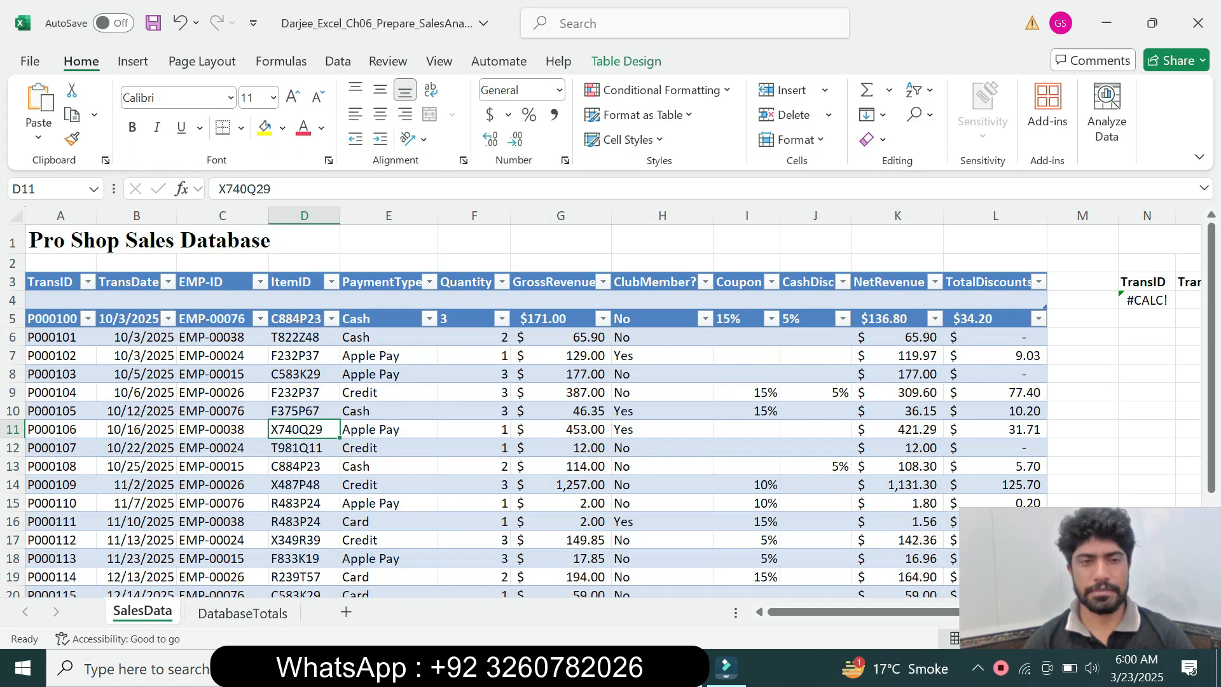
{"action": "left_click_drag", "start_coordinate": [50, 282], "coordinate": [1011, 281]}
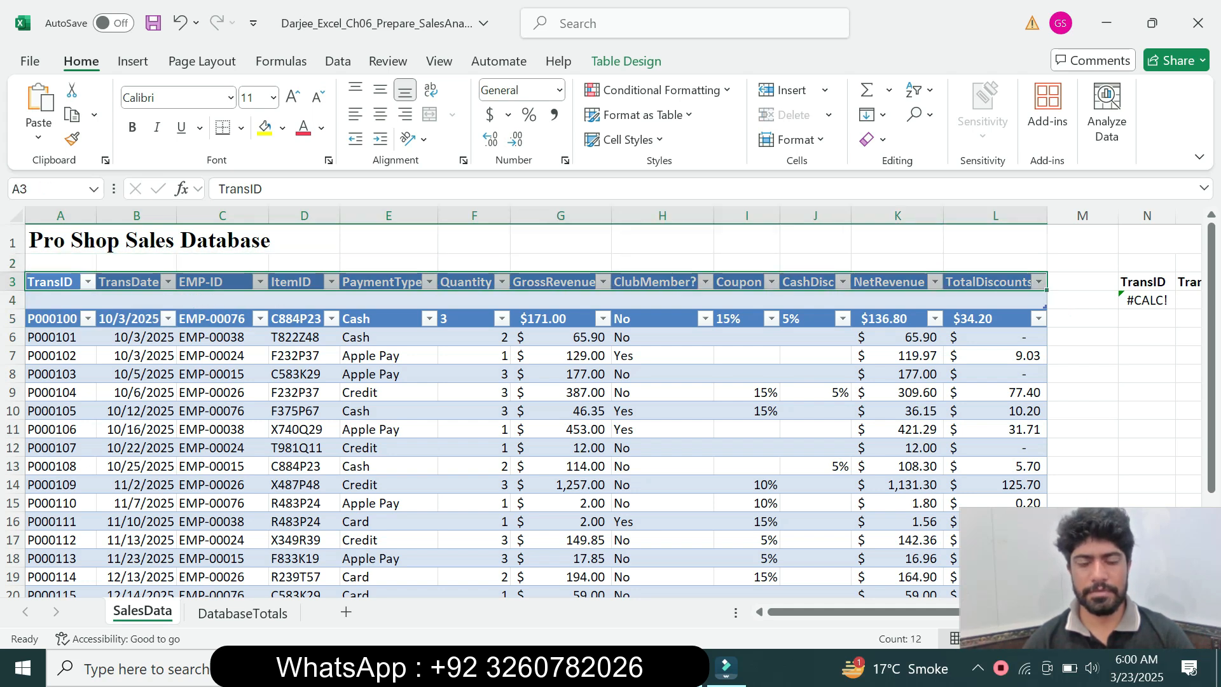
{"action": "key", "text": "ctrl+c"}
{"action": "mouse_move", "coordinate": [726, 666]}
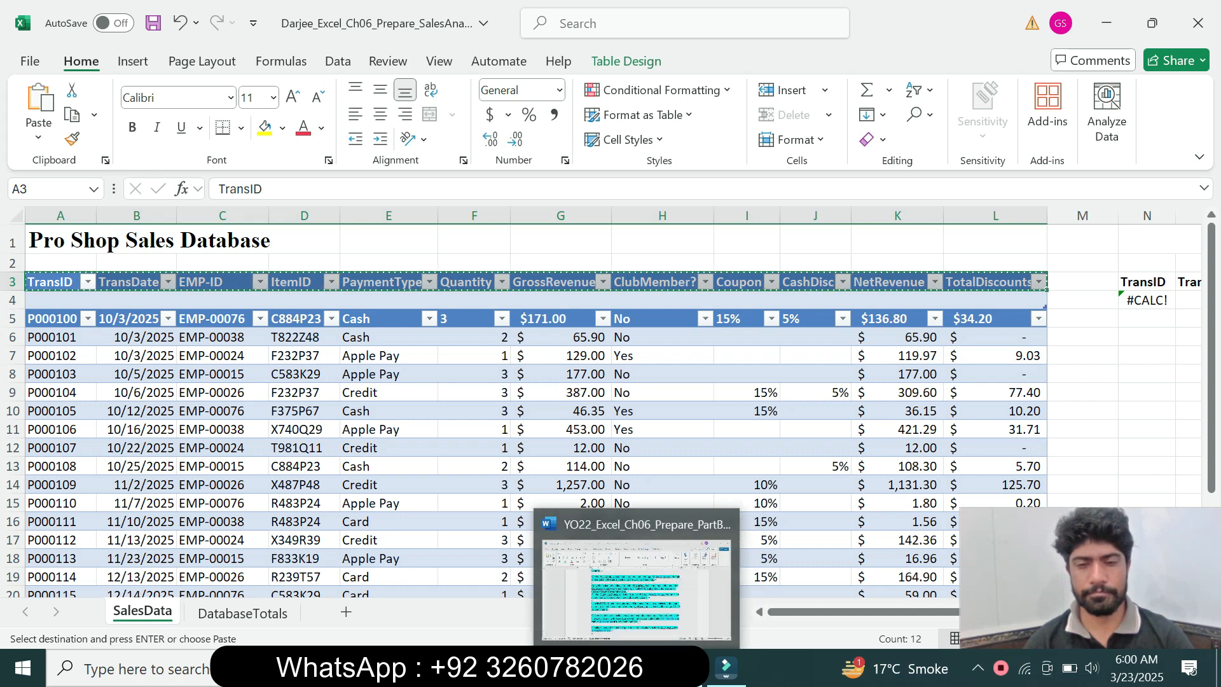
{"action": "left_click", "coordinate": [634, 668]}
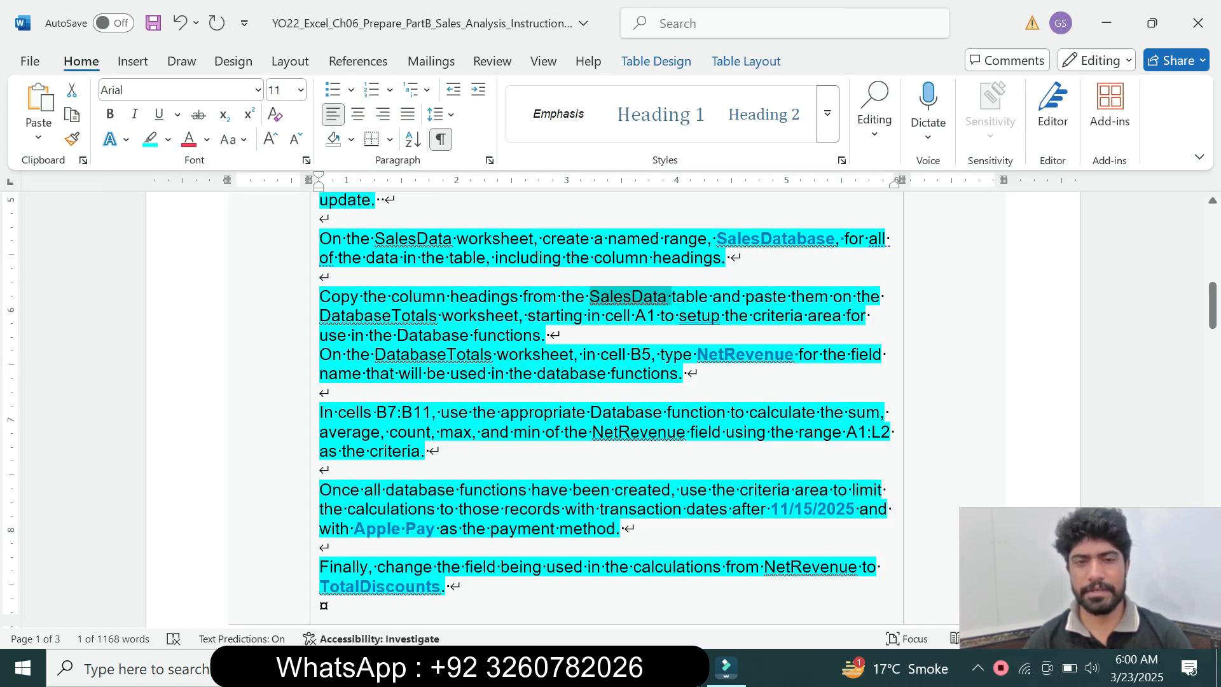
{"action": "left_click_drag", "start_coordinate": [320, 315], "coordinate": [453, 316]}
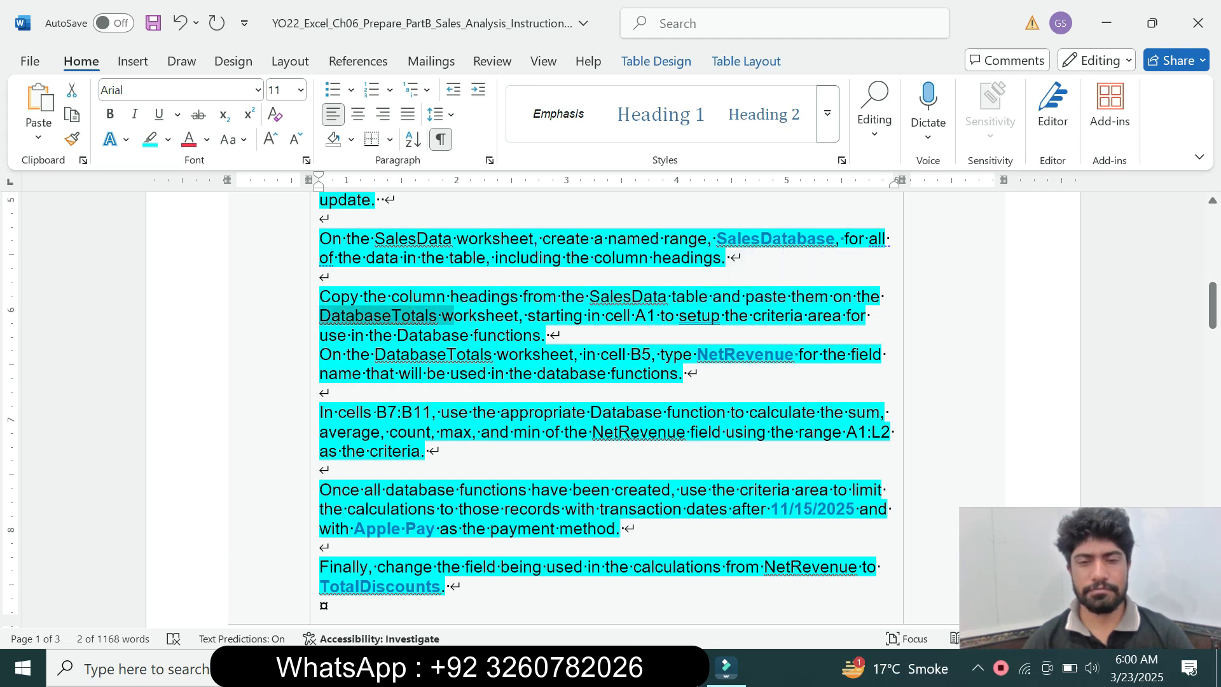
{"action": "key", "text": "alt+Tab"}
{"action": "left_click", "coordinate": [241, 611]}
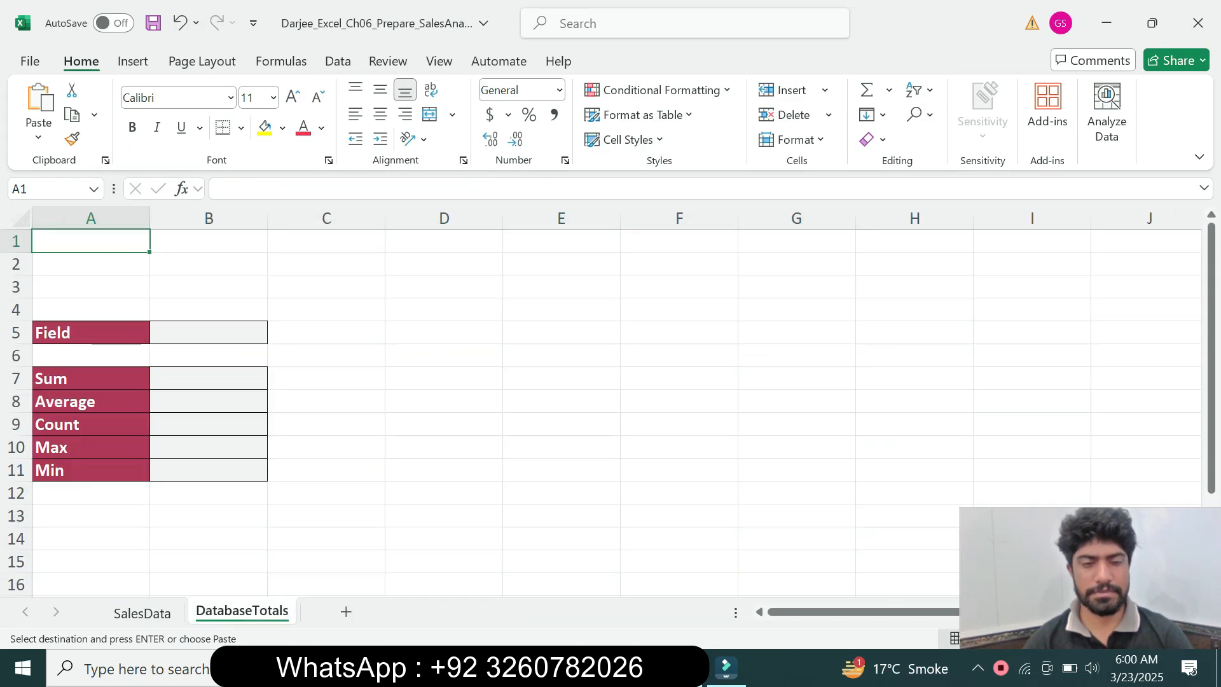
{"action": "key", "text": "alt+Tab"}
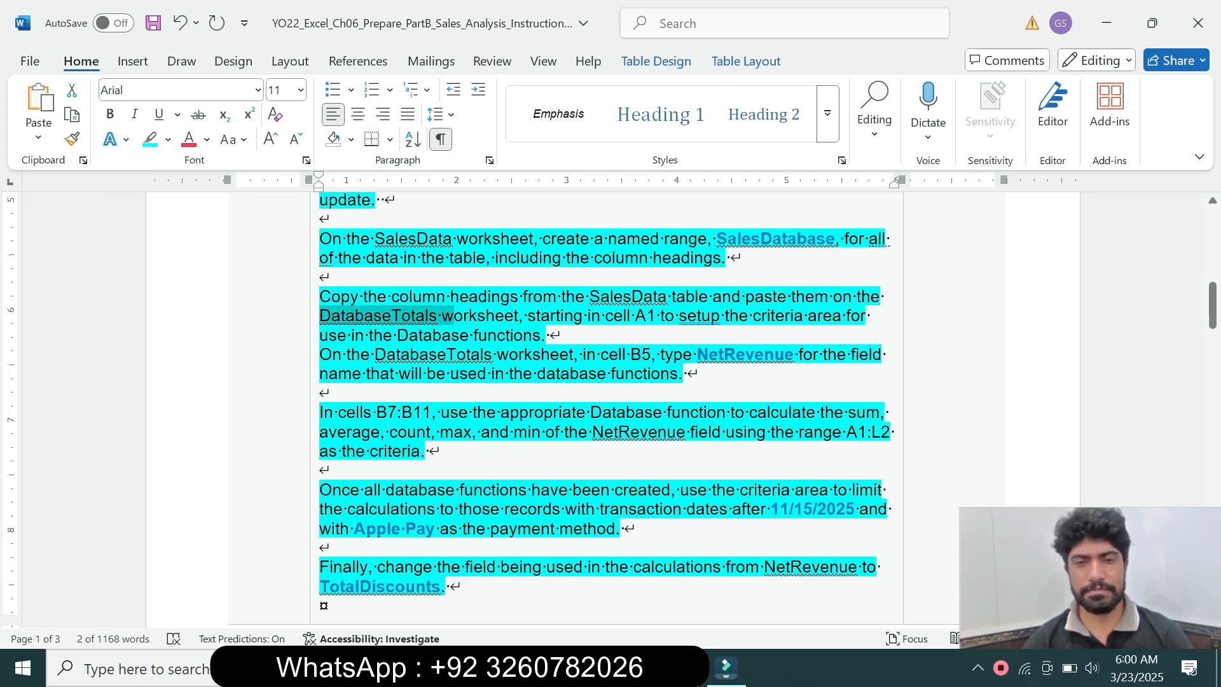
{"action": "key", "text": "alt+Tab"}
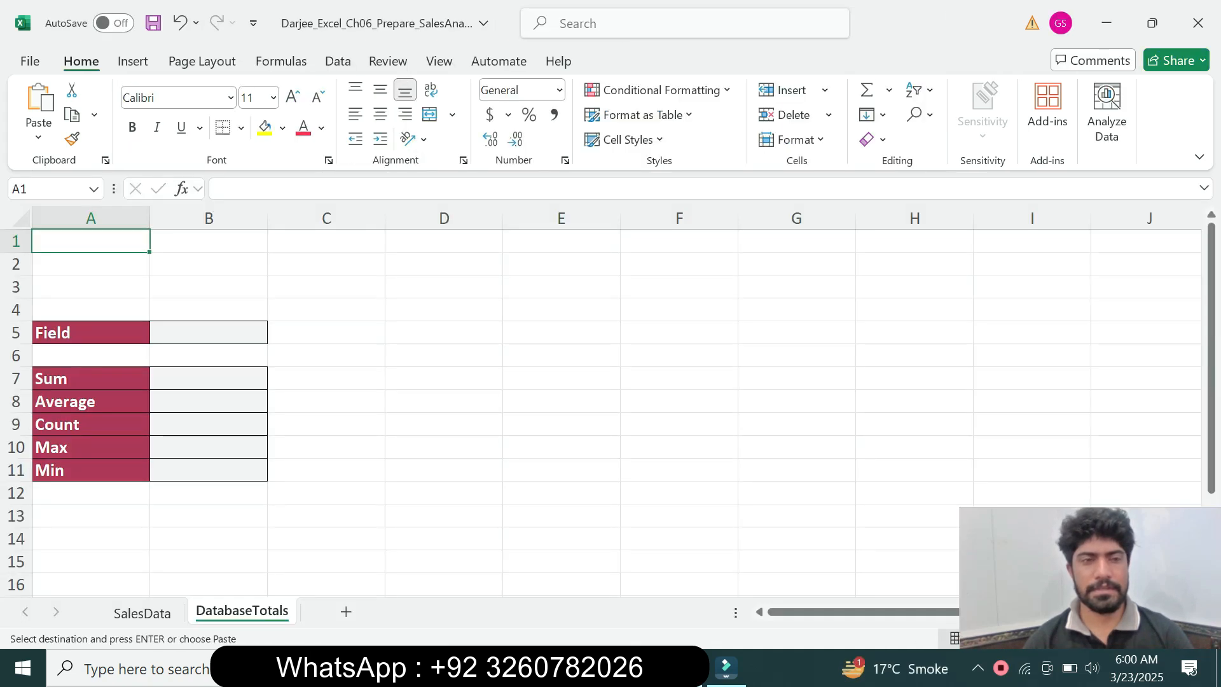
{"action": "key", "text": "ctrl+v"}
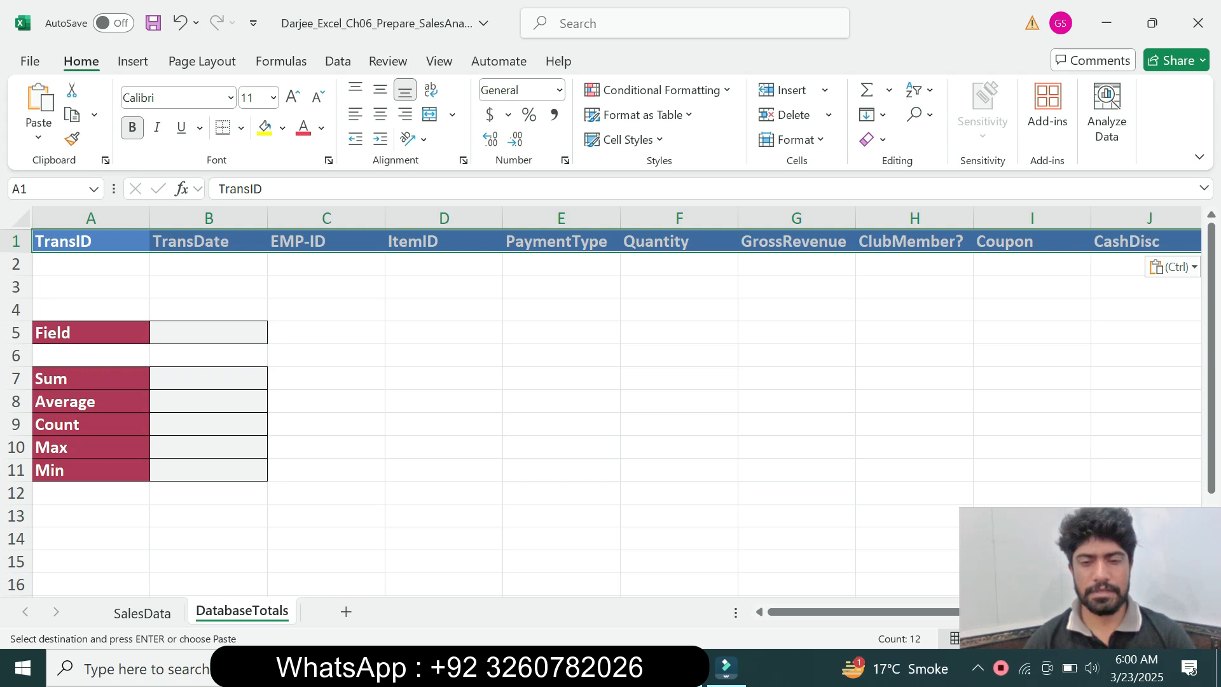
Copy the field name NetRevenue from the step 4 instruction in Word and enter it in cell B5 of DatabaseTotals in Excel
{"action": "key", "text": "alt+Tab"}
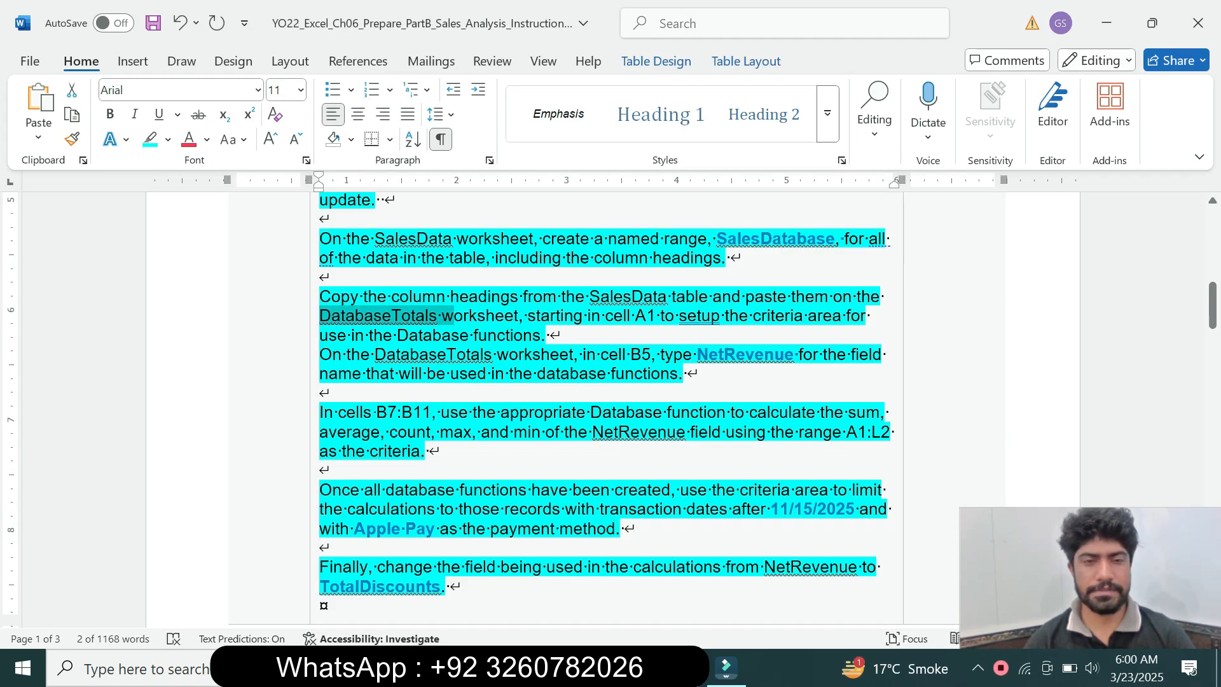
{"action": "left_click_drag", "start_coordinate": [320, 355], "coordinate": [425, 373]}
{"action": "left_click", "coordinate": [487, 412]}
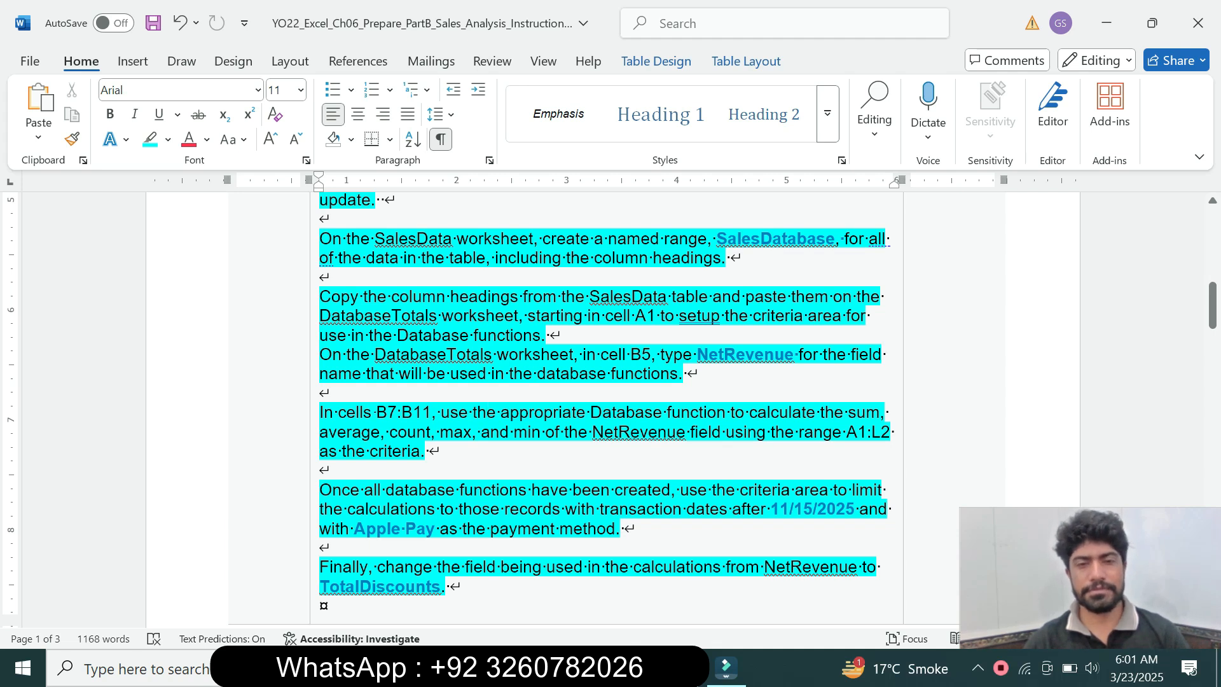
{"action": "left_click_drag", "start_coordinate": [698, 354], "coordinate": [794, 354]}
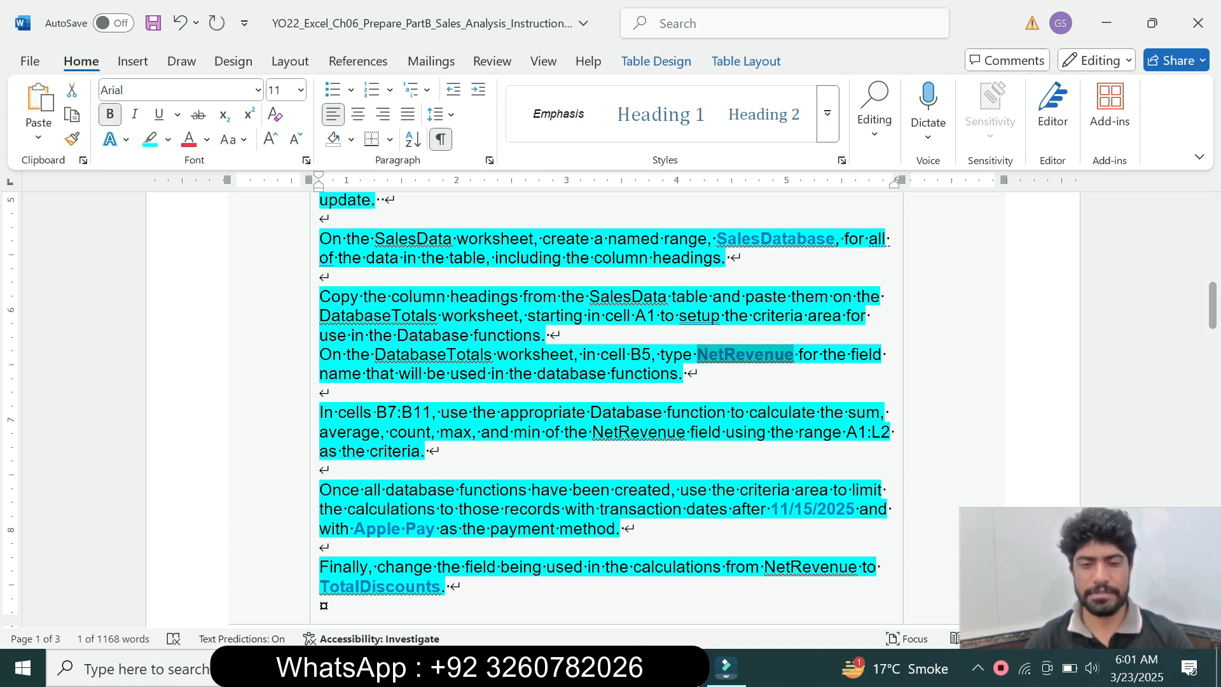
{"action": "key", "text": "alt+Tab"}
{"action": "left_click", "coordinate": [209, 332]}
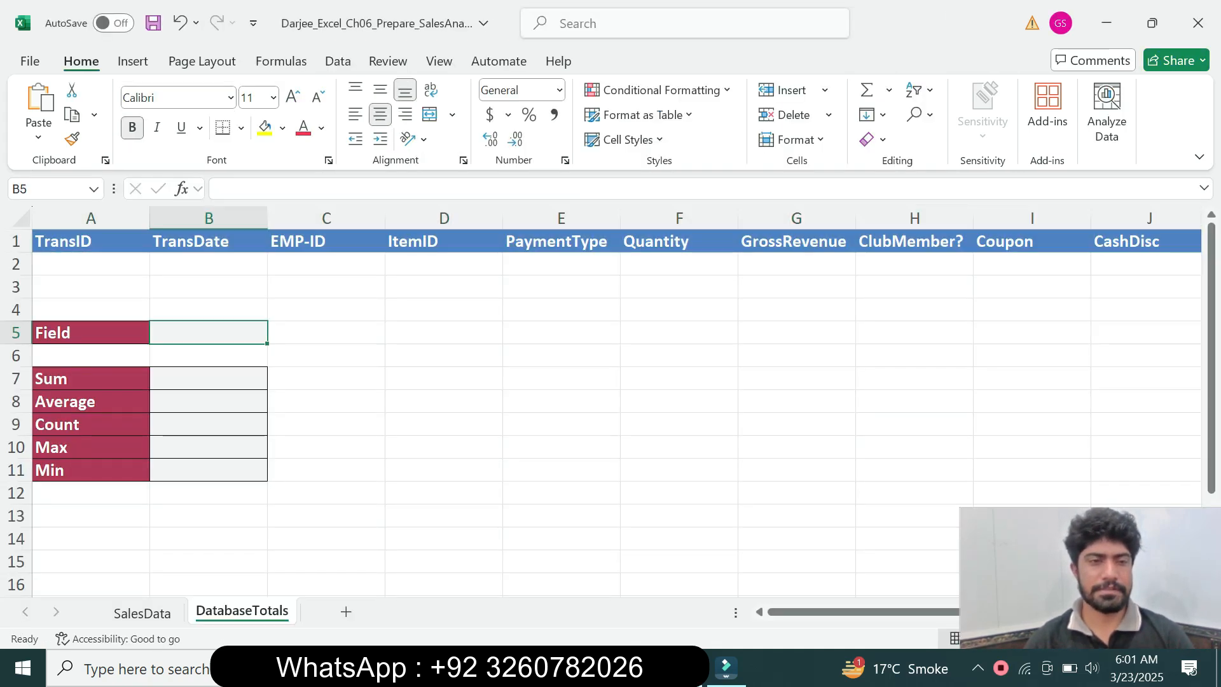
{"action": "left_click", "coordinate": [245, 189]}
{"action": "key", "text": "ctrl+v"}
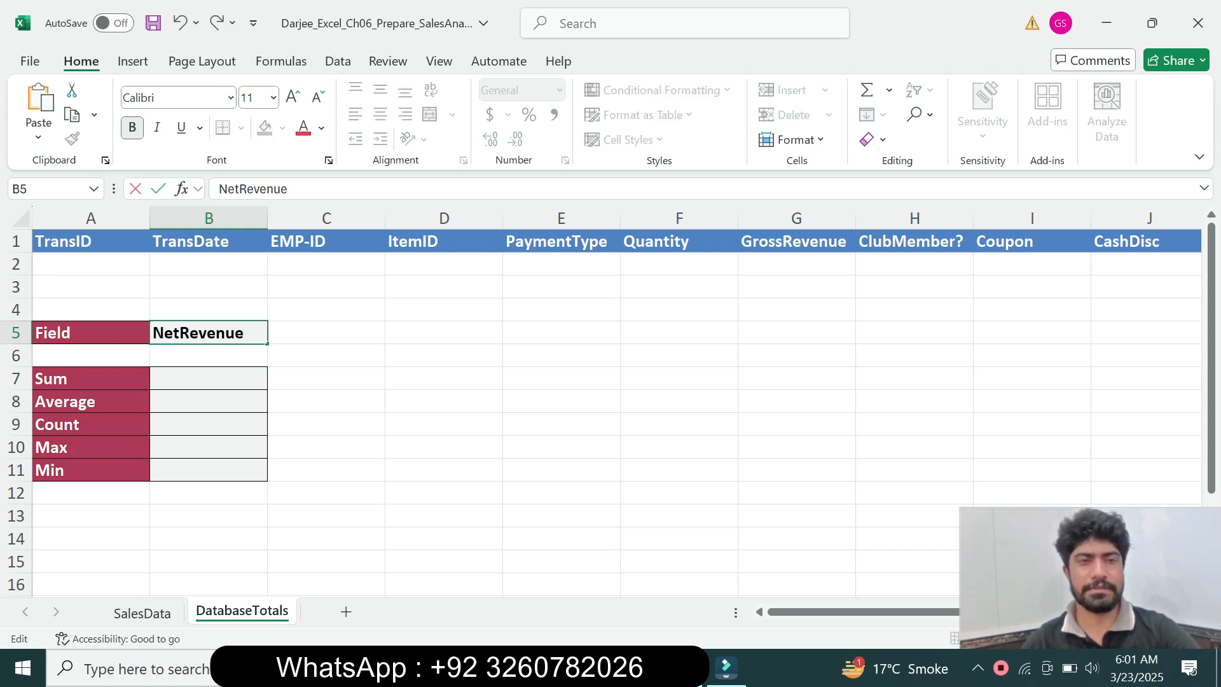
{"action": "key", "text": "Return"}
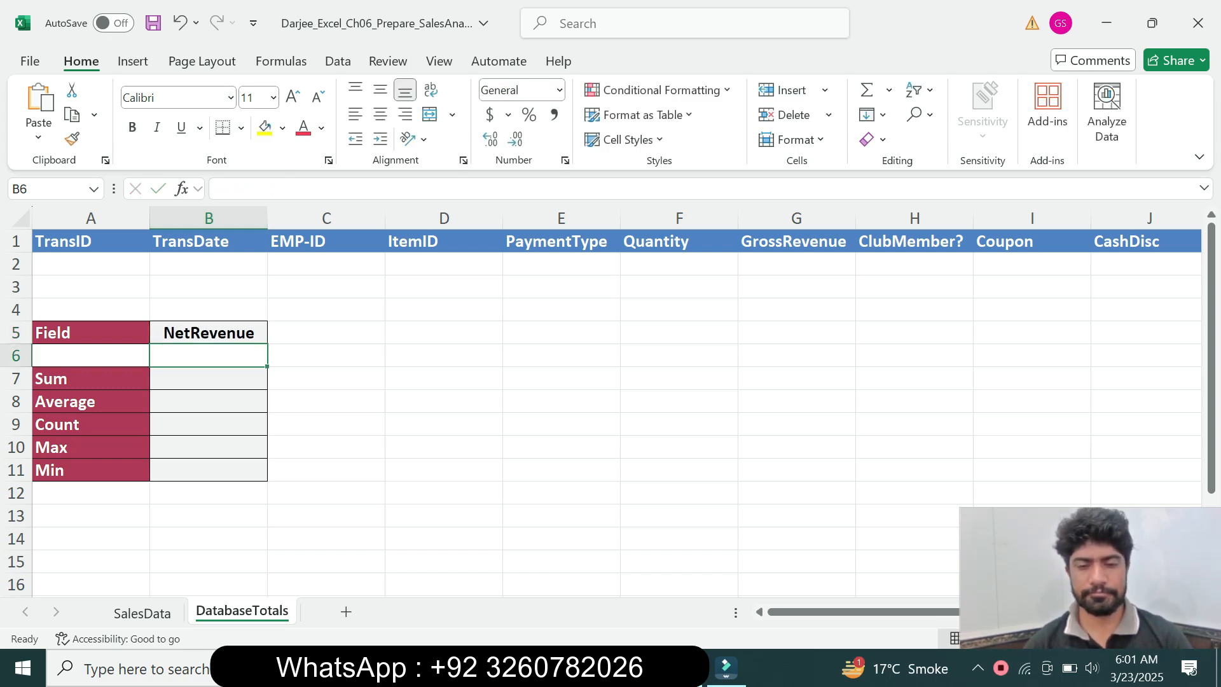
Switch to Word, read the step 4 instruction about the Database functions and copy the cell range B7:B11
{"action": "key", "text": "alt+Tab"}
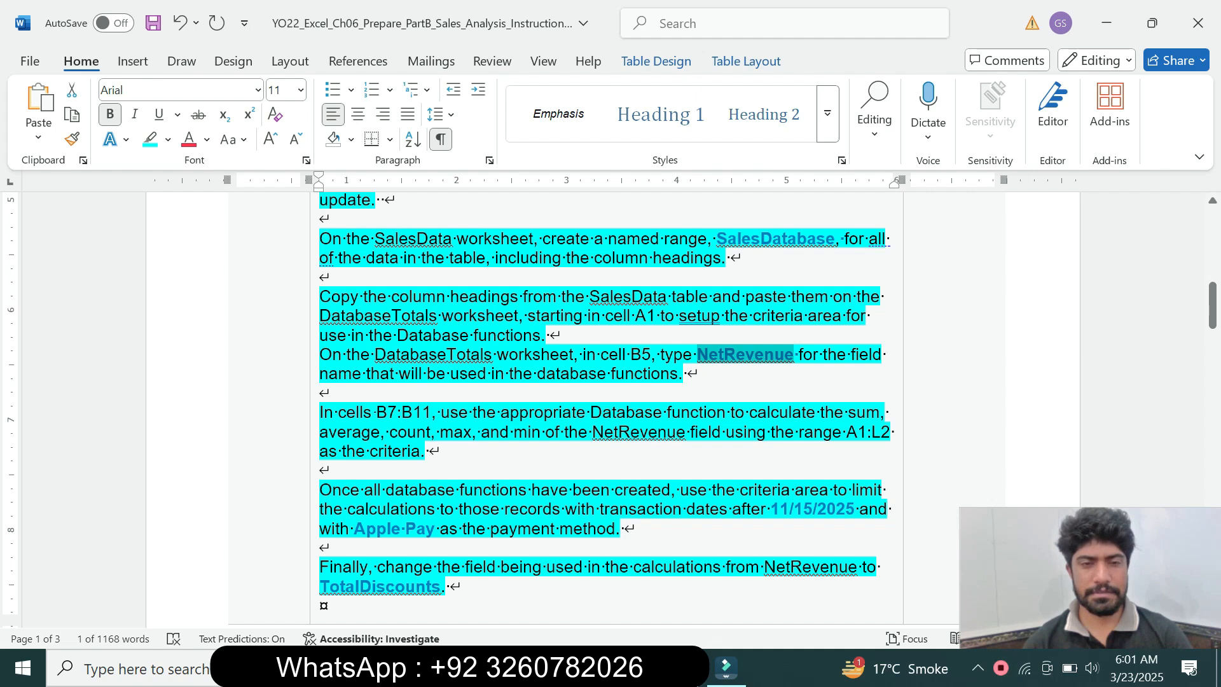
{"action": "triple_click", "coordinate": [398, 432]}
{"action": "left_click", "coordinate": [397, 432]}
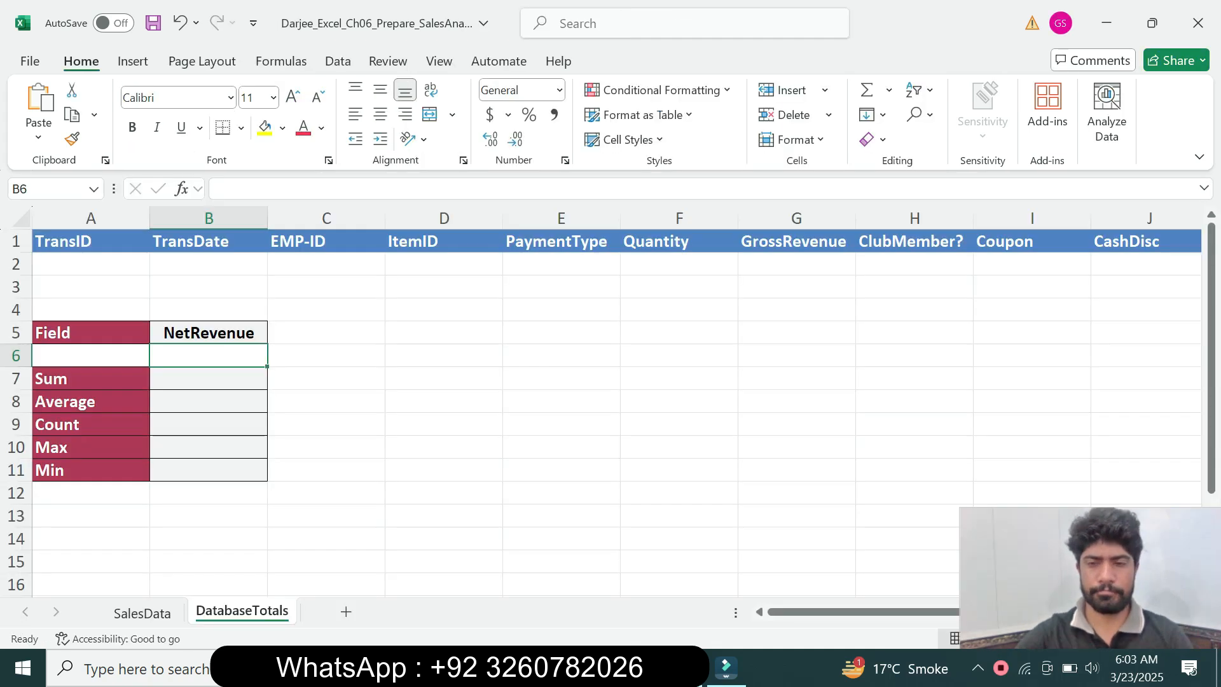
{"action": "left_click", "coordinate": [561, 470]}
{"action": "key", "text": "alt+Tab"}
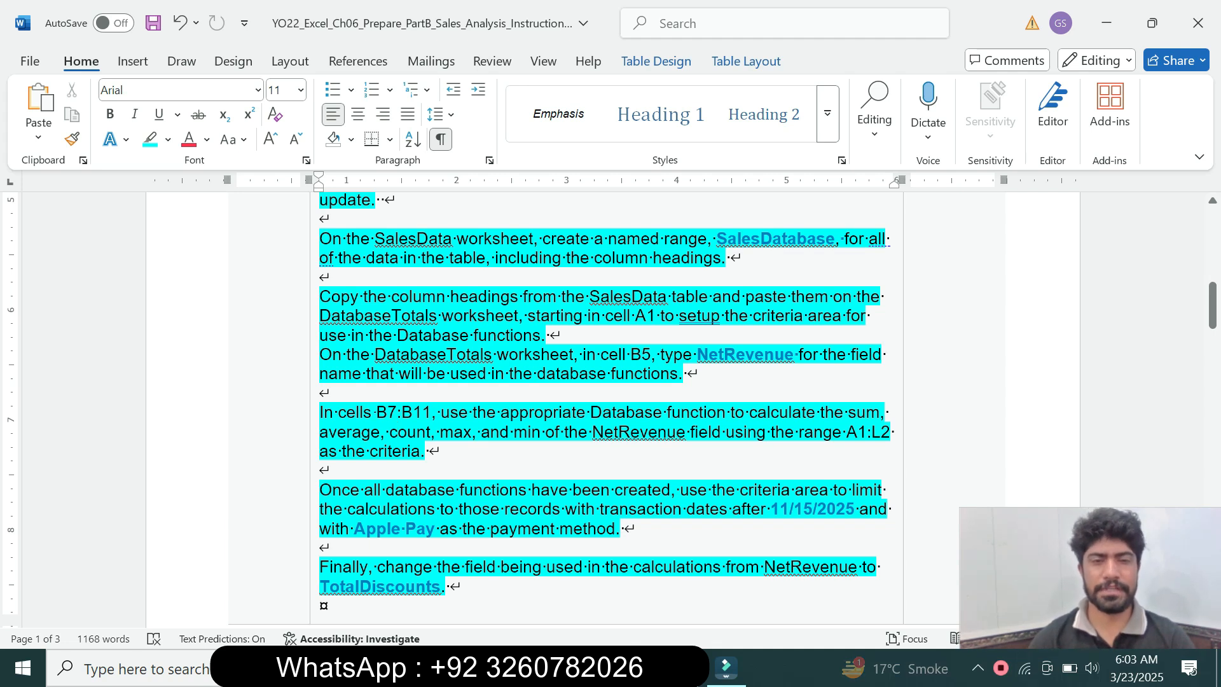
{"action": "left_click_drag", "start_coordinate": [377, 412], "coordinate": [431, 414]}
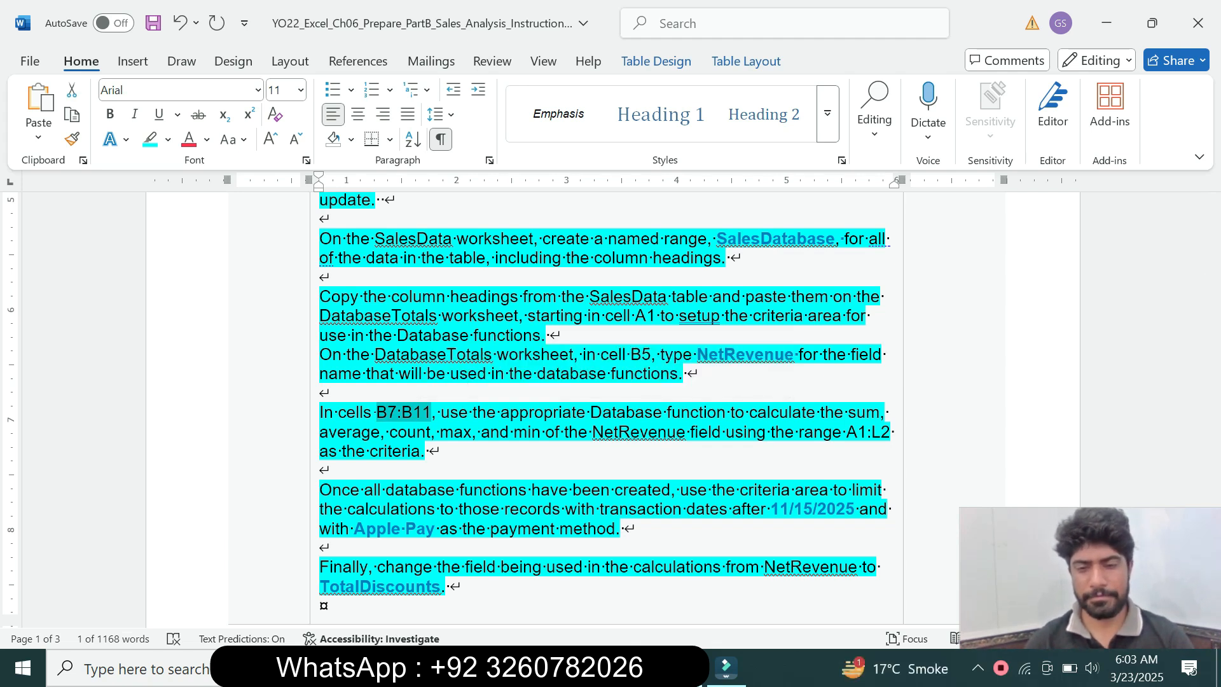
Locate B7:B11 on DatabaseTotals in Excel, select cell B7, and recheck the NetRevenue field and criteria range requirement in Word
{"action": "key", "text": "alt+Tab"}
{"action": "left_click", "coordinate": [50, 189]}
{"action": "type", "text": "B7:B11"}
{"action": "key", "text": "Return"}
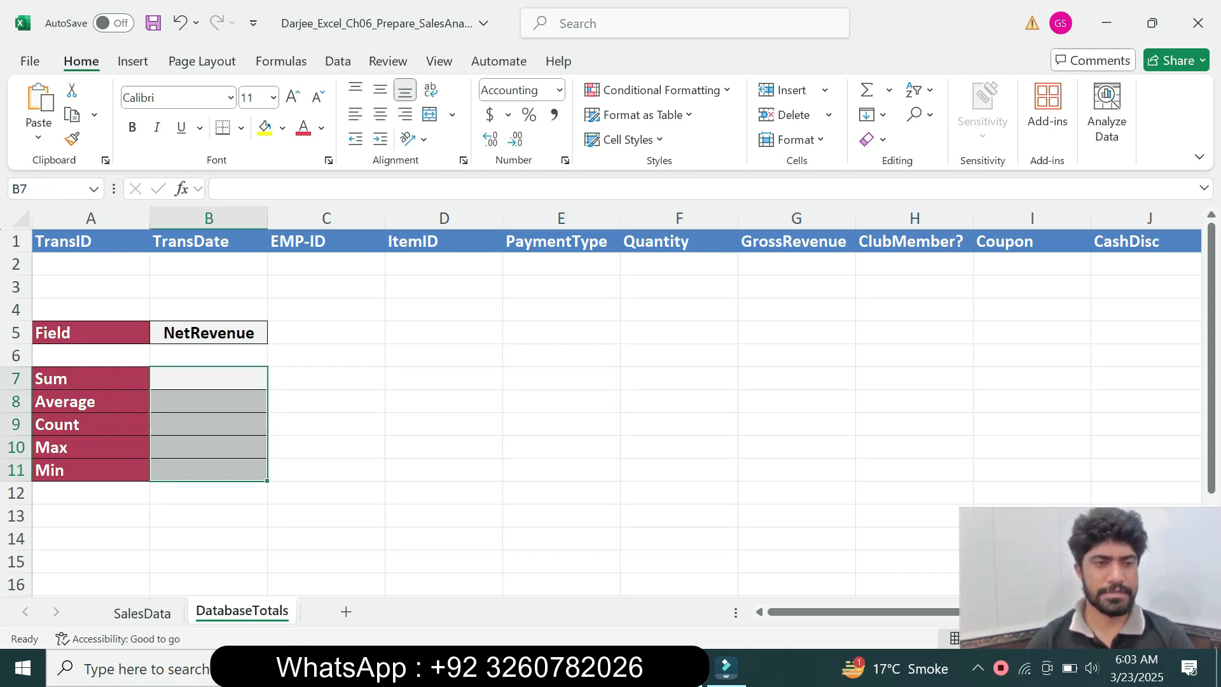
{"action": "left_click", "coordinate": [209, 379]}
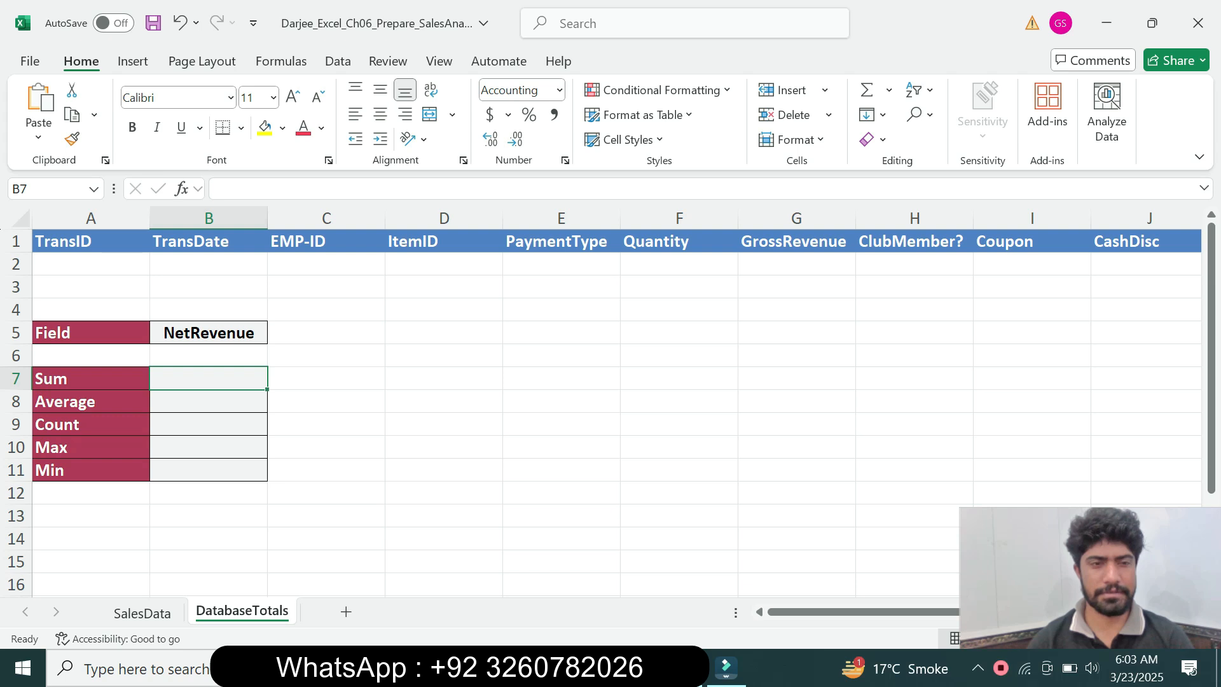
{"action": "key", "text": "alt+Tab"}
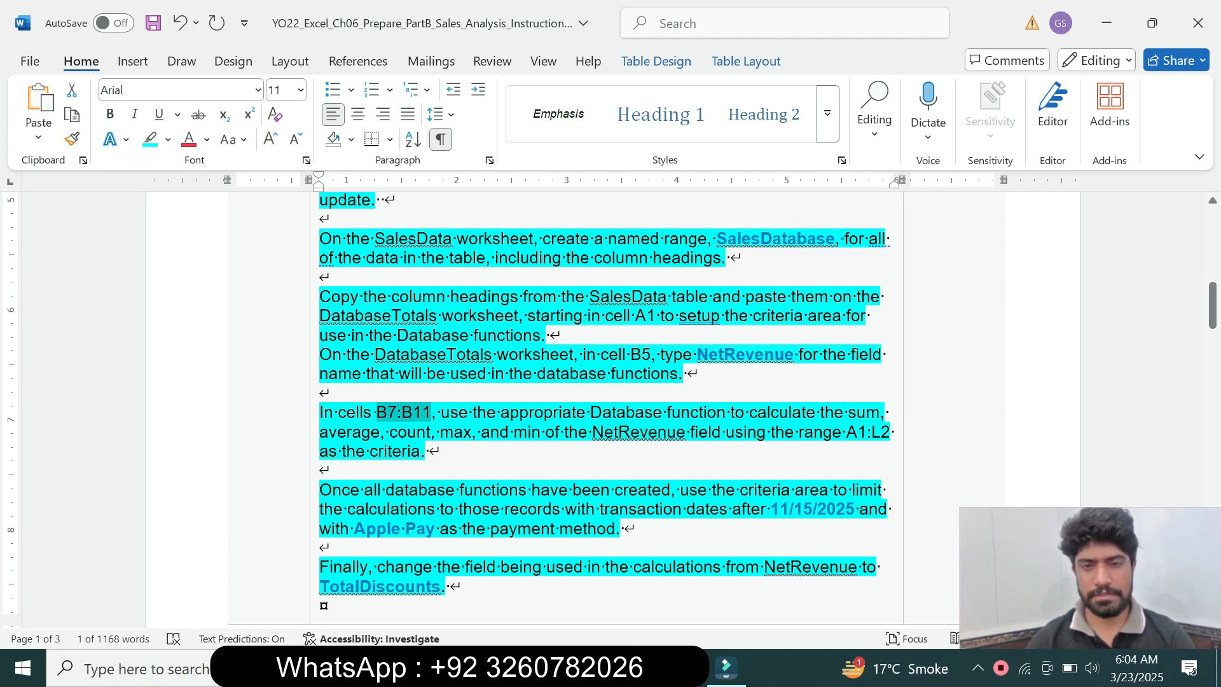
{"action": "left_click", "coordinate": [785, 431]}
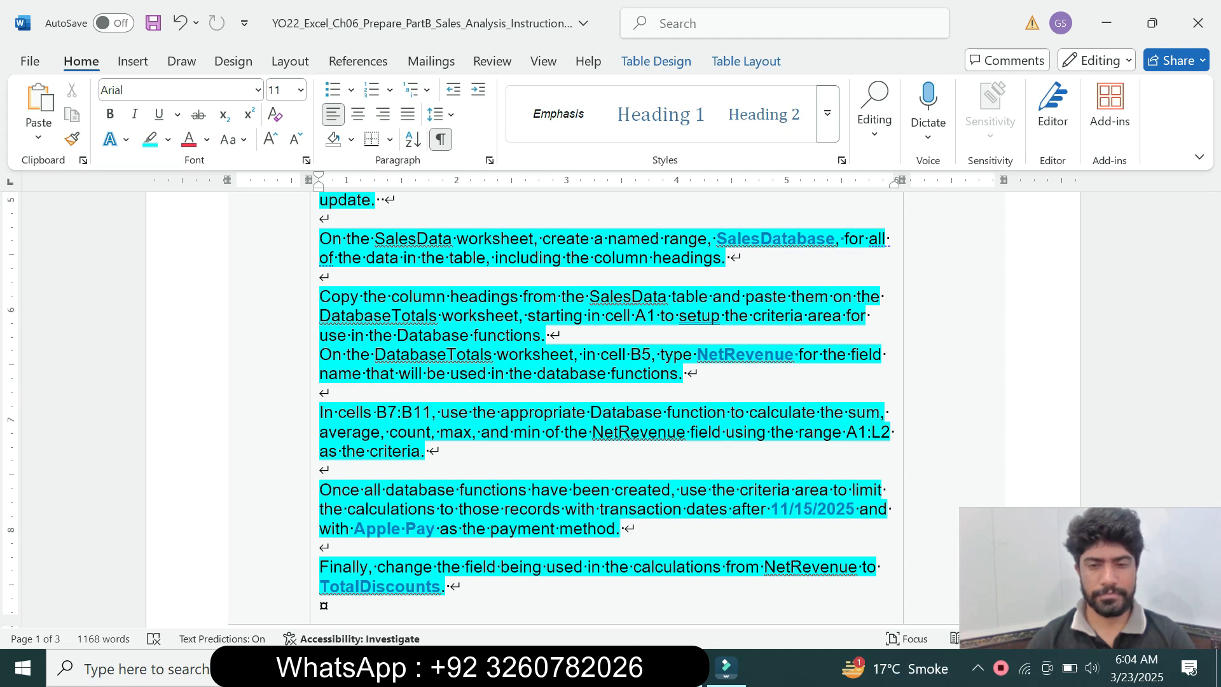
{"action": "key", "text": "alt+Tab"}
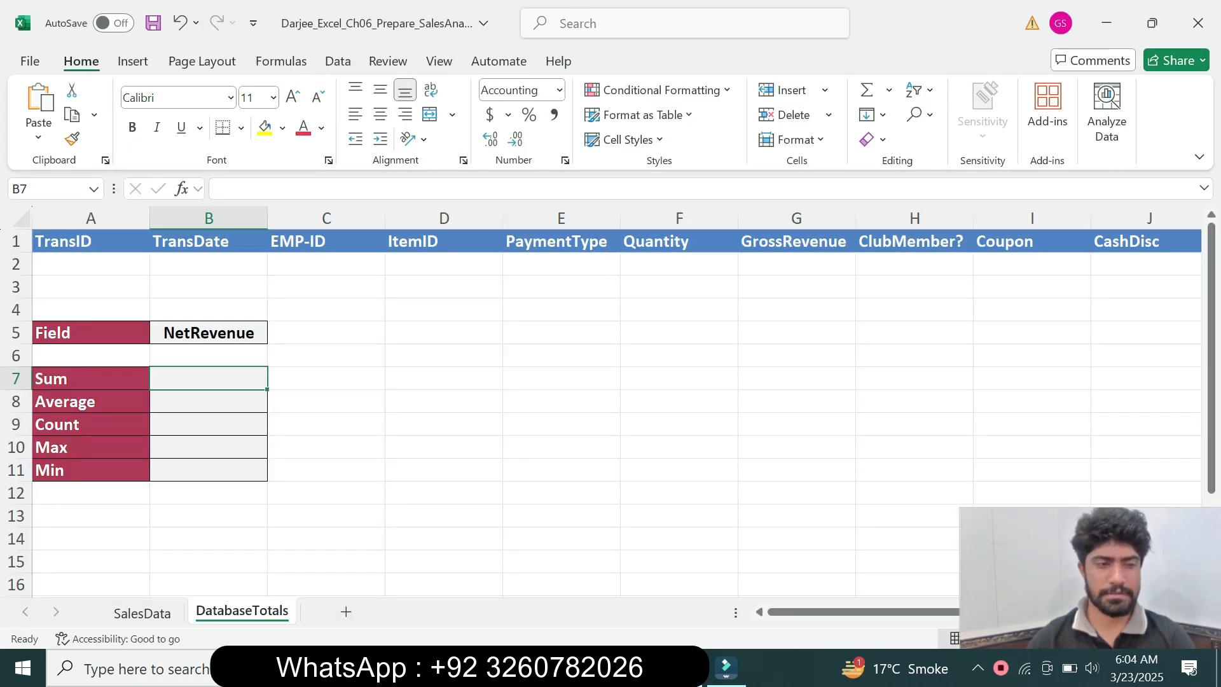
Begin a DSUM formula in cell B7 with the named range SalesDatabase as its database argument
{"action": "type", "text": "="}
{"action": "type", "text": "sd"}
{"action": "key", "text": "BackSpace"}
{"action": "key", "text": "BackSpace"}
{"action": "type", "text": "ds"}
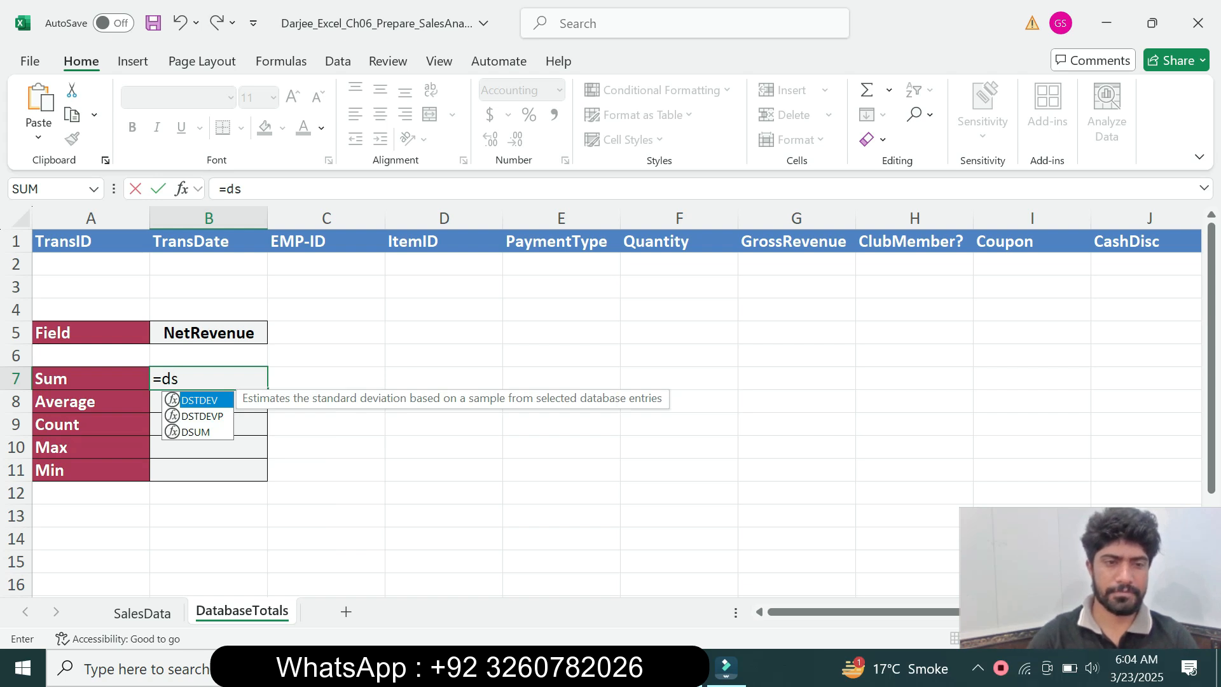
{"action": "key", "text": "Down"}
{"action": "key", "text": "Down"}
{"action": "key", "text": "Tab"}
{"action": "left_click", "coordinate": [265, 189]}
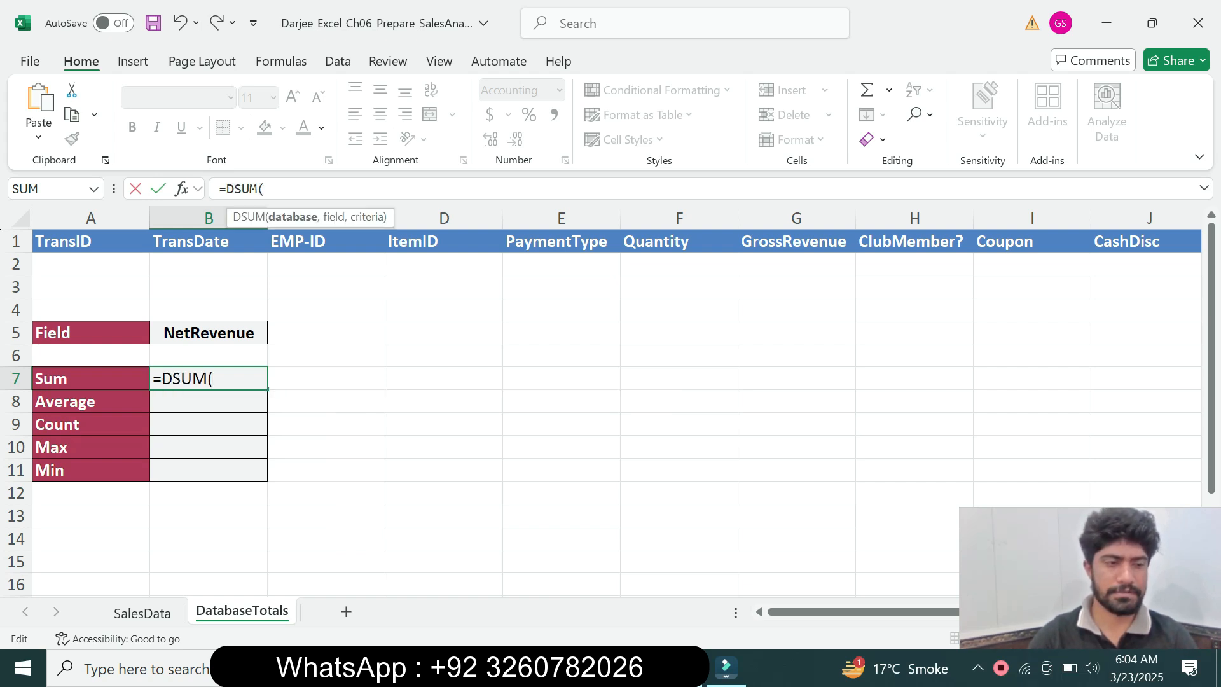
{"action": "type", "text": "SA"}
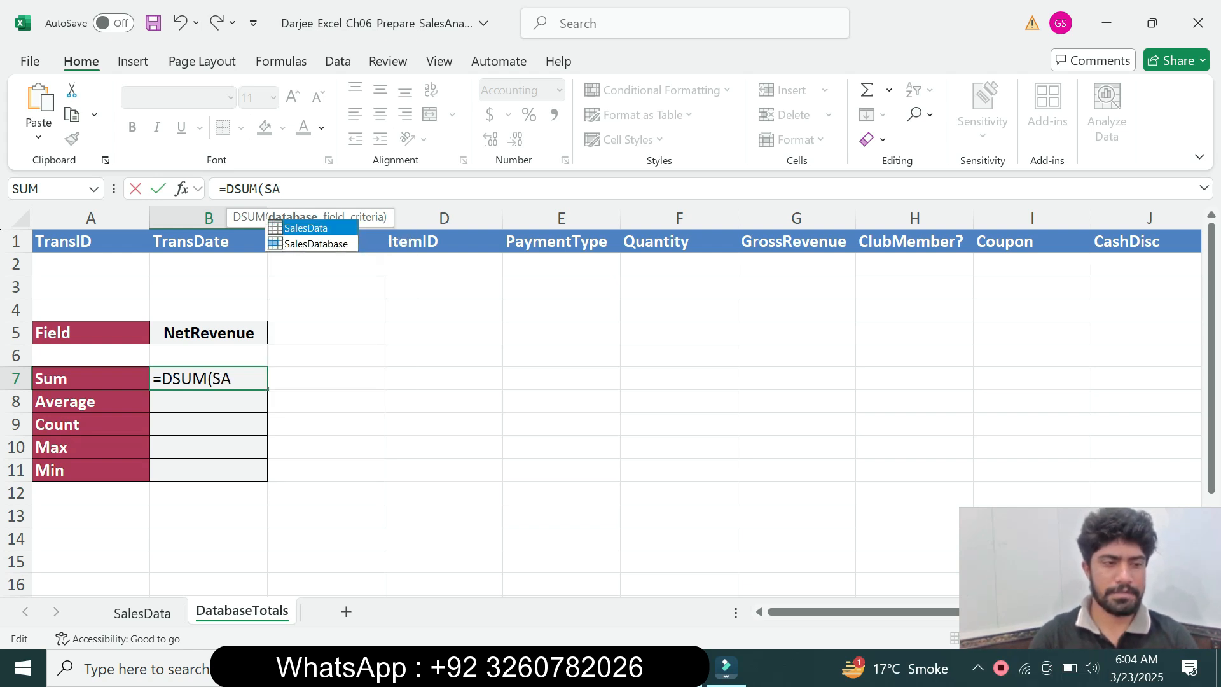
{"action": "key", "text": "Down"}
{"action": "key", "text": "Tab"}
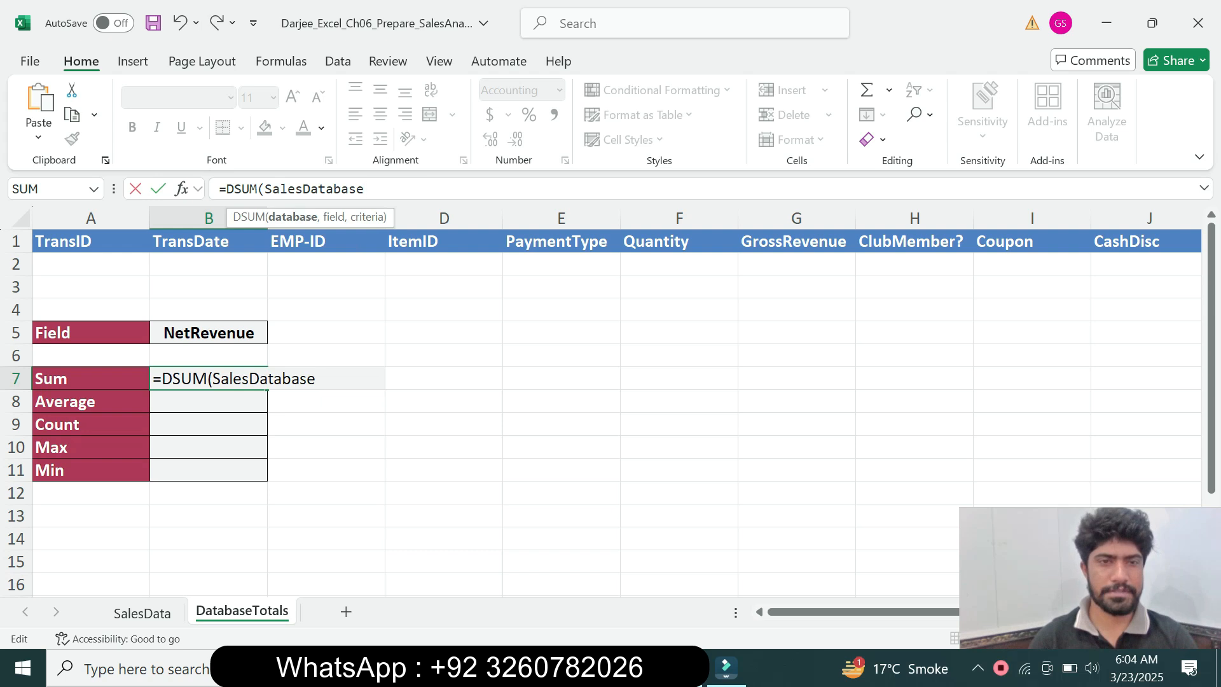
Complete the DSUM formula in B7 with B5 as the field and A1:L2 as the criteria, and reselect the cell to review it
{"action": "type", "text": ","}
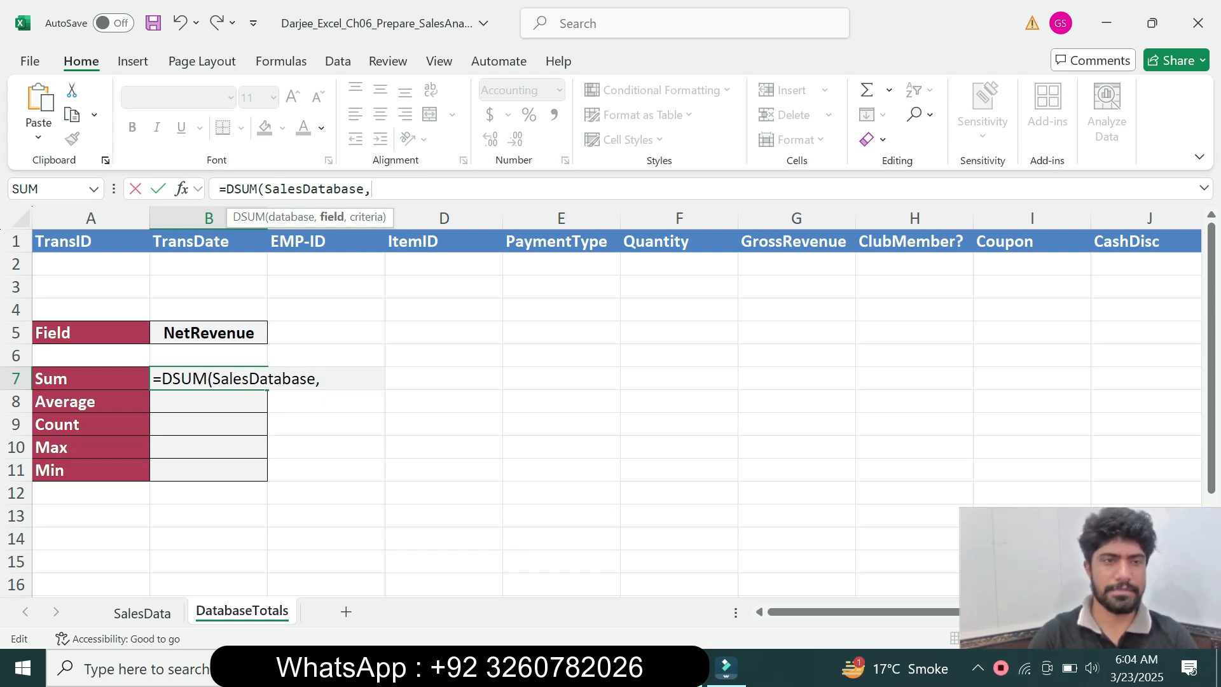
{"action": "left_click", "coordinate": [209, 264]}
{"action": "left_click", "coordinate": [209, 333]}
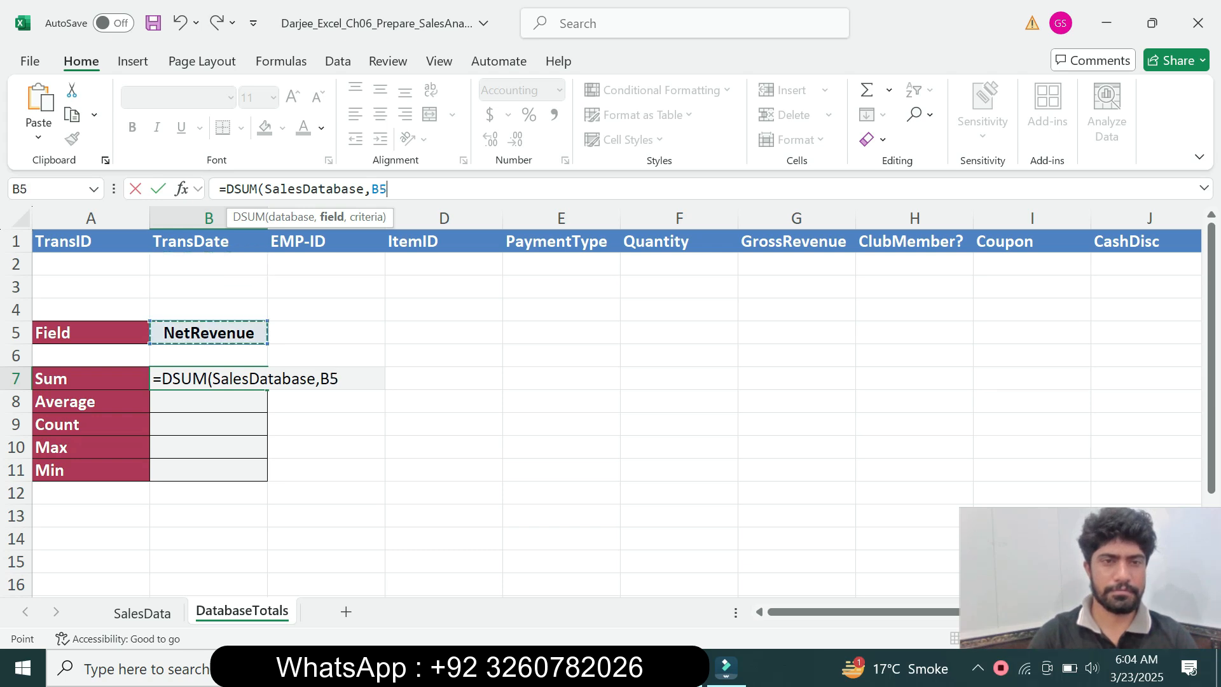
{"action": "type", "text": ","}
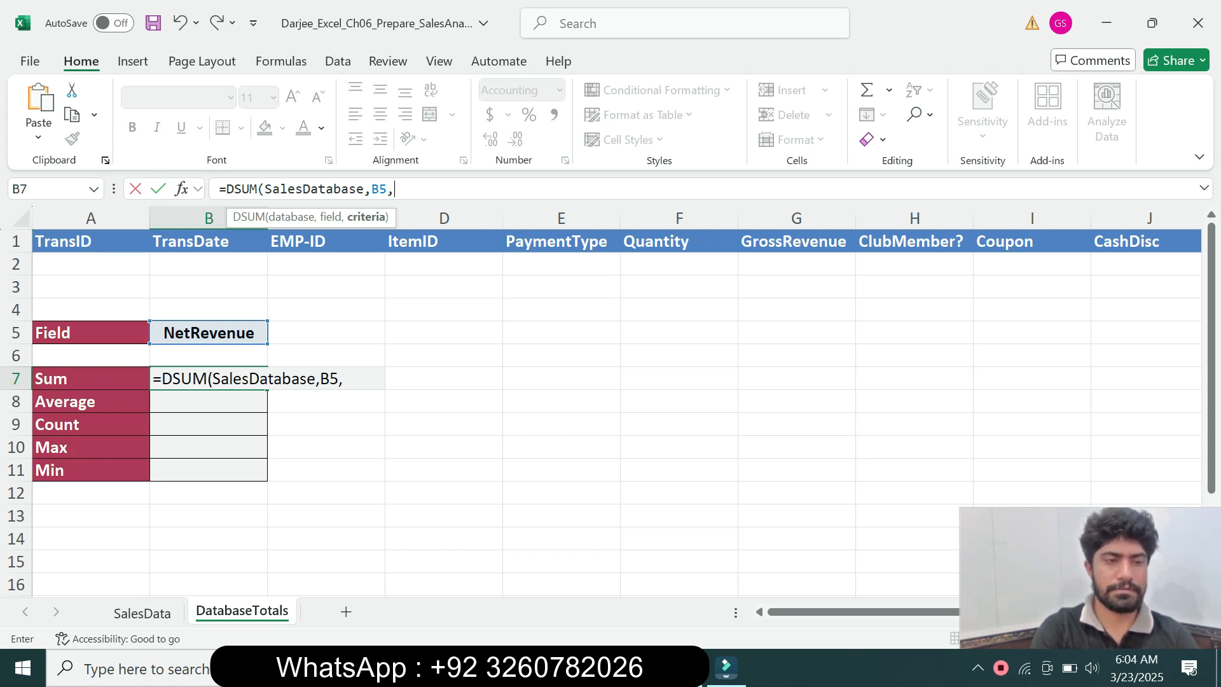
{"action": "type", "text": "A1"}
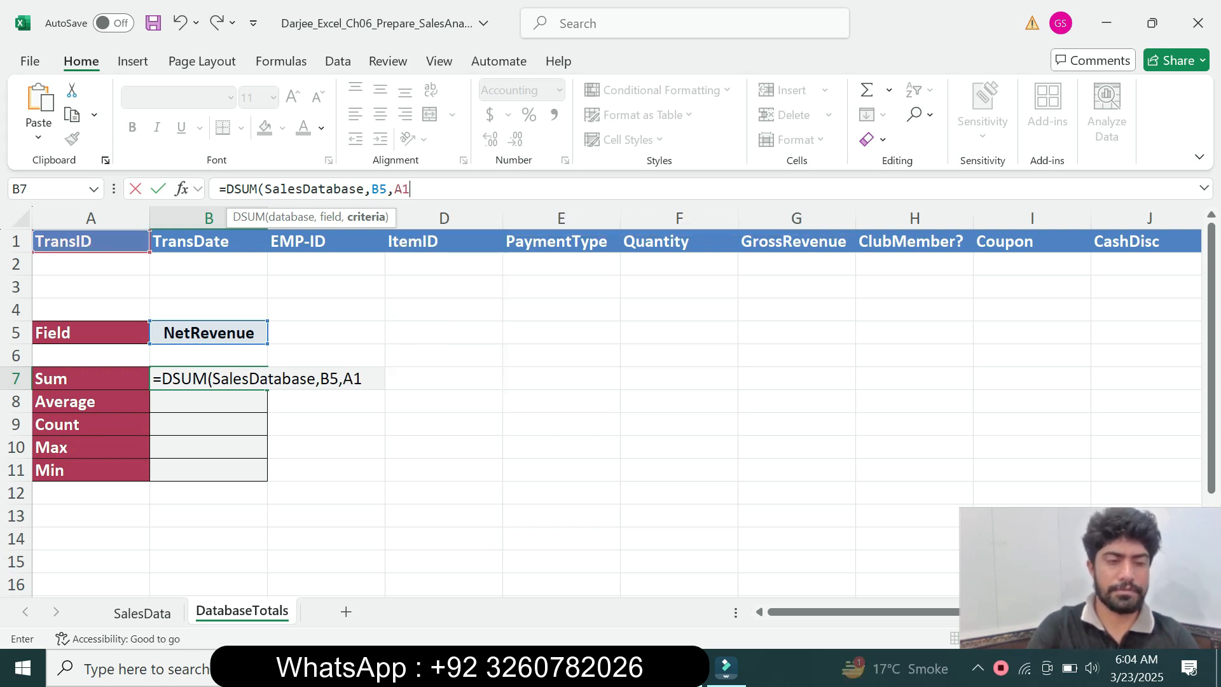
{"action": "type", "text": ":"}
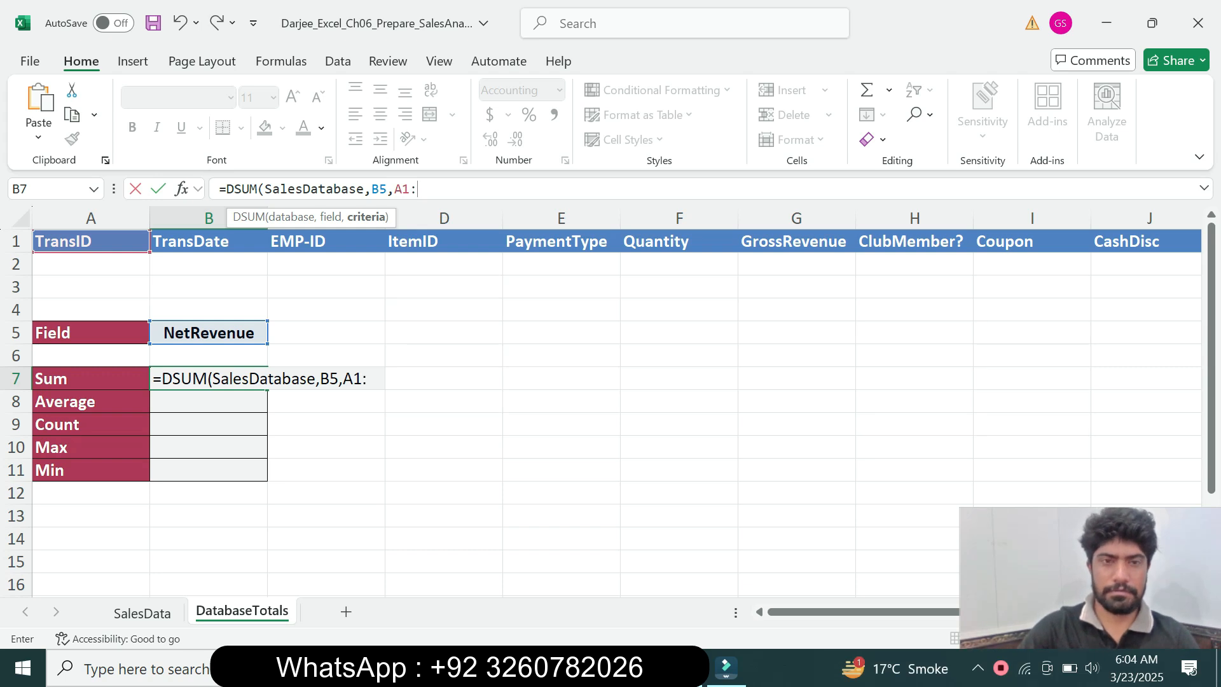
{"action": "type", "text": "L2)"}
{"action": "key", "text": "Return"}
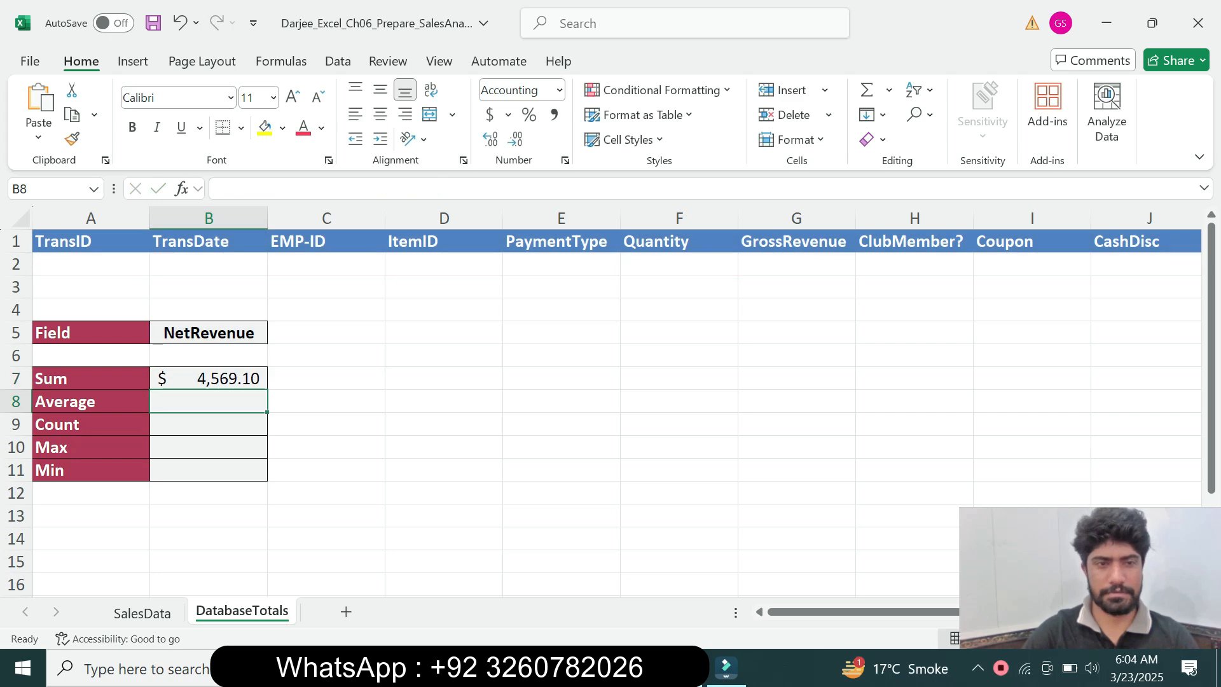
{"action": "left_click", "coordinate": [208, 378]}
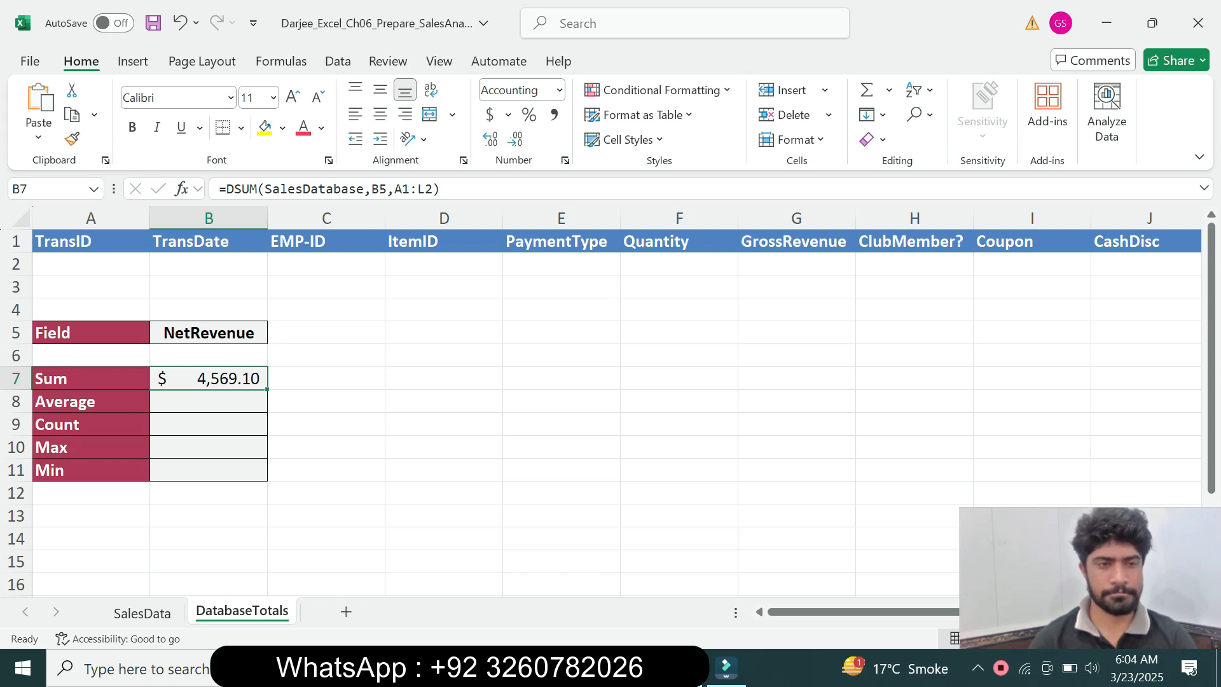
Recheck the Database function instruction in Word, return to Excel and begin a DAVERAGE formula in cell B8 with SalesDatabase as its database
{"action": "key", "text": "alt+Tab"}
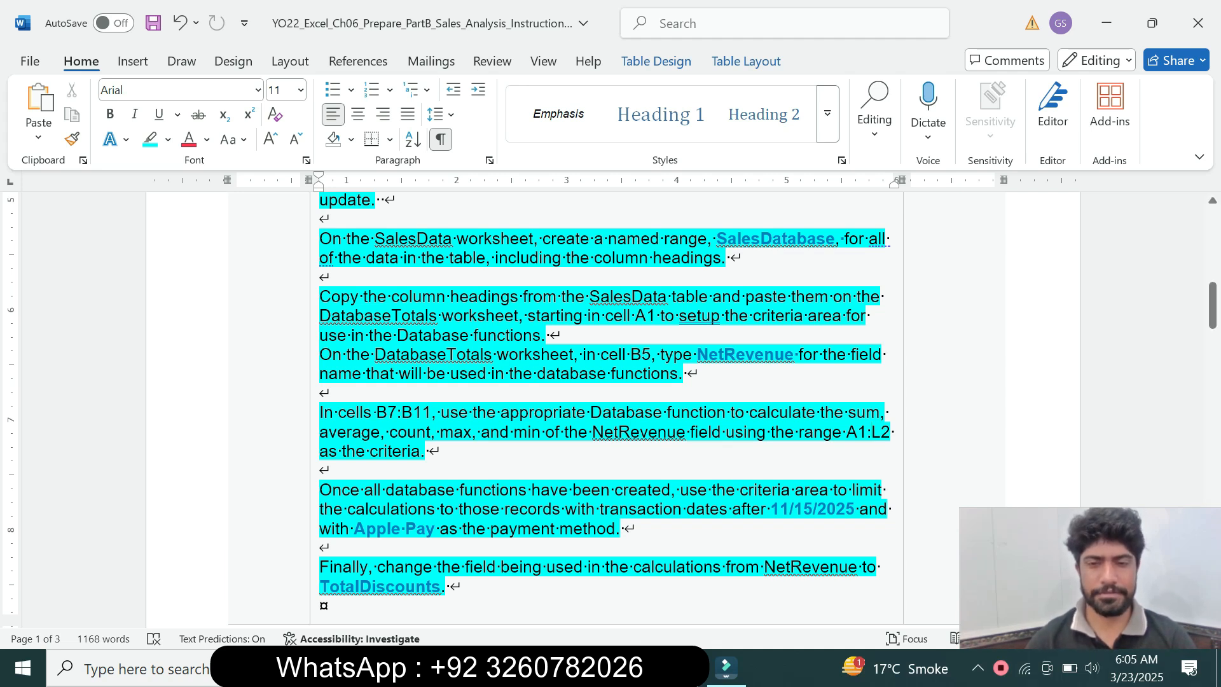
{"action": "key", "text": "alt+Tab"}
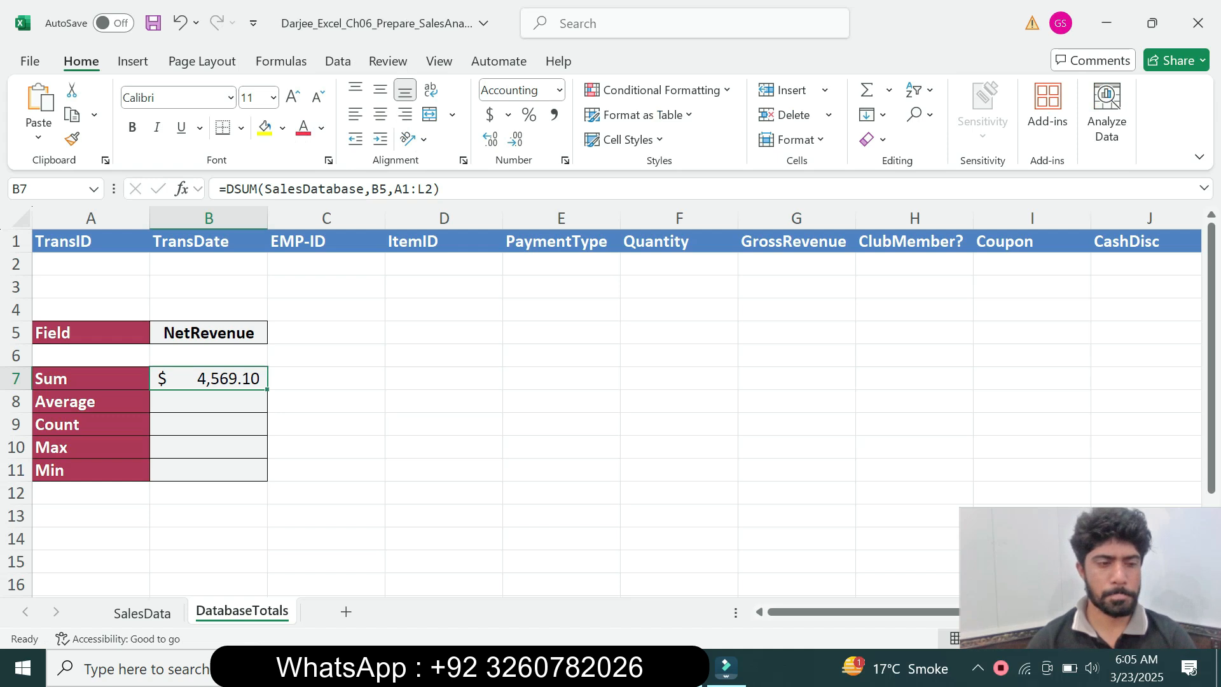
{"action": "left_click", "coordinate": [209, 401]}
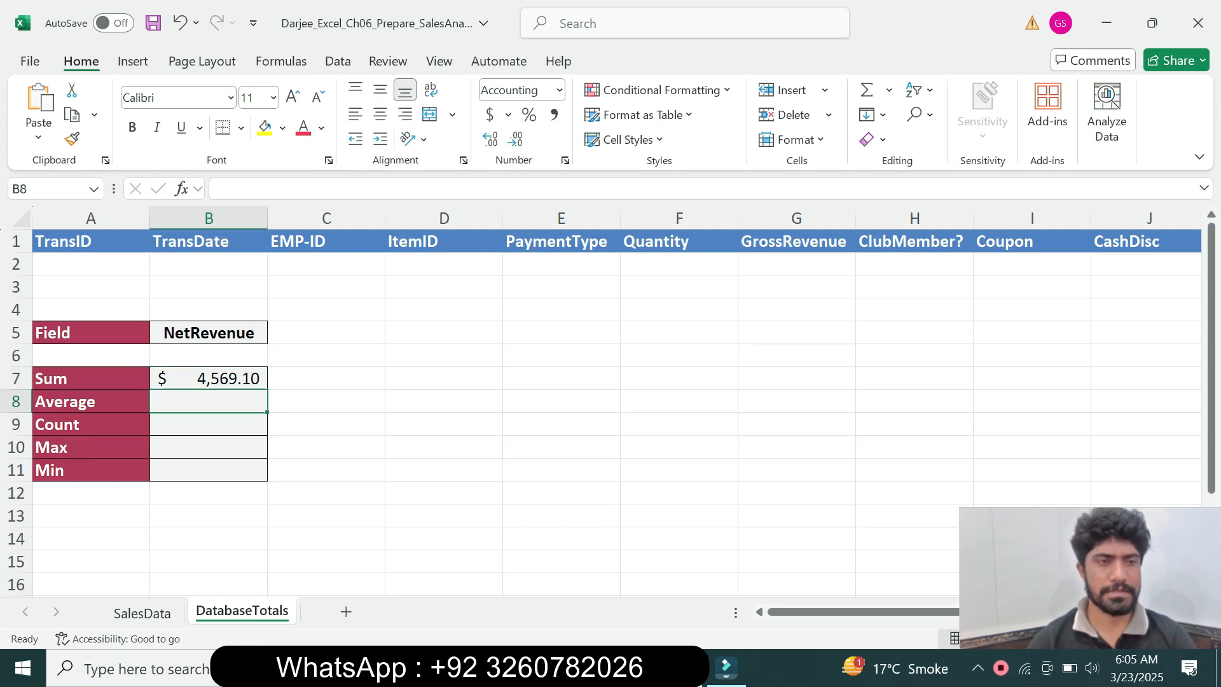
{"action": "type", "text": "="}
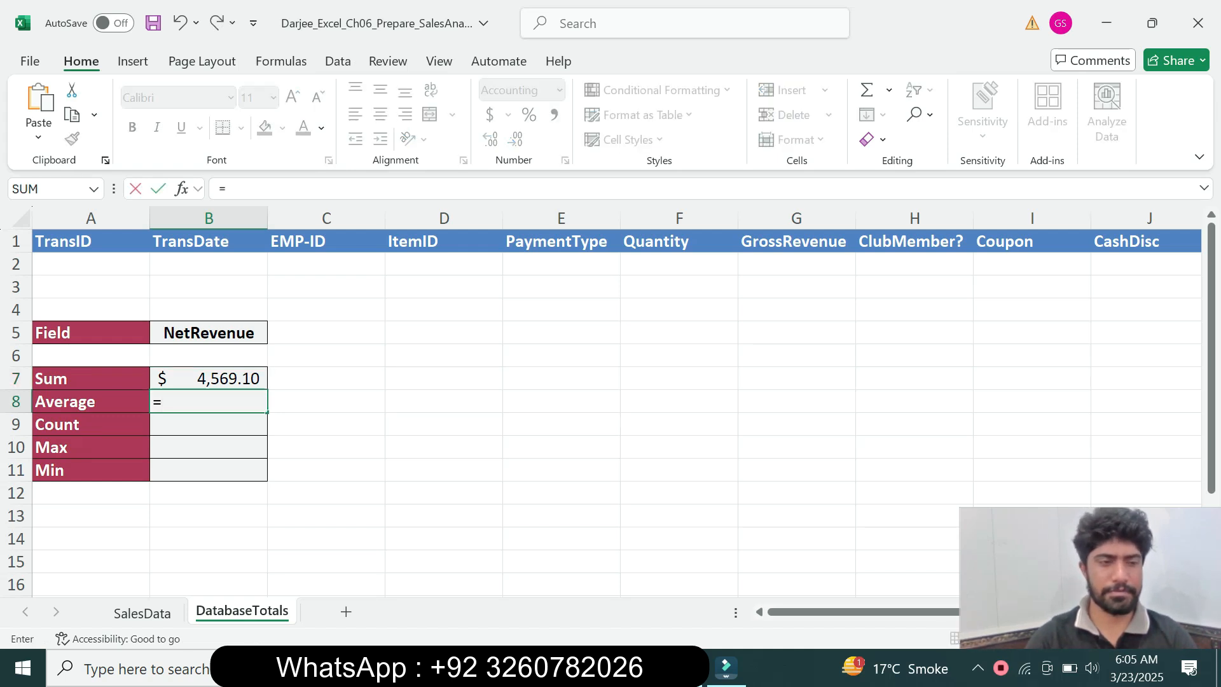
{"action": "type", "text": "da"}
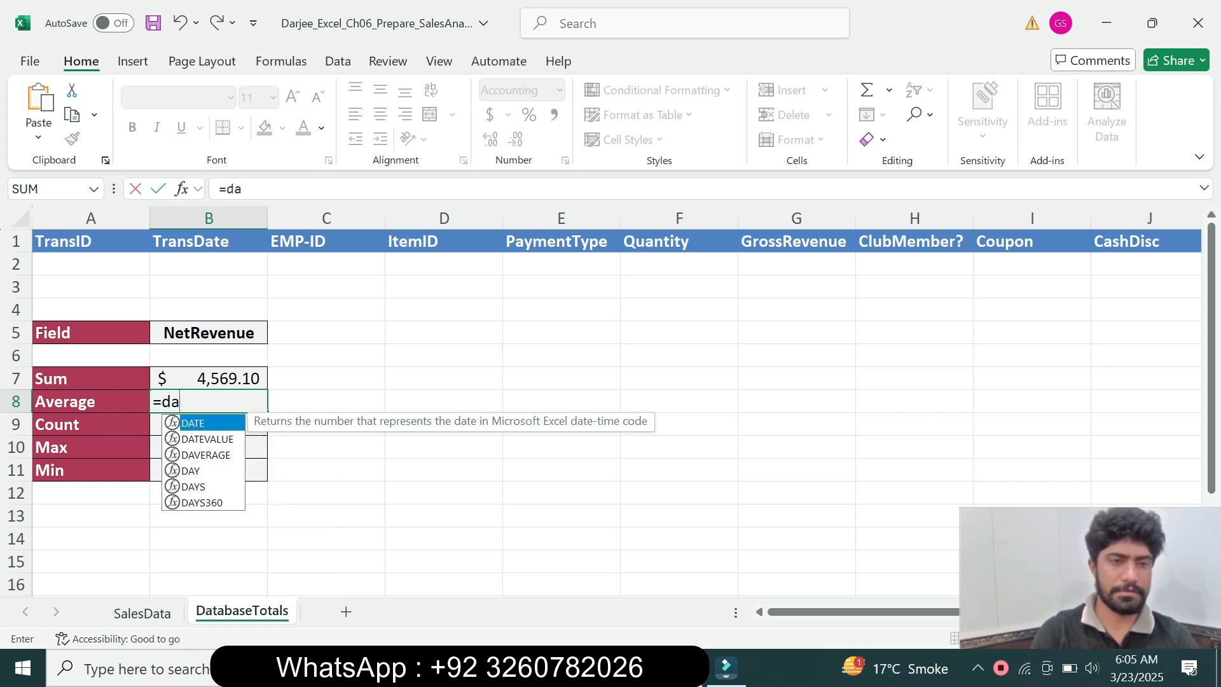
{"action": "type", "text": "v"}
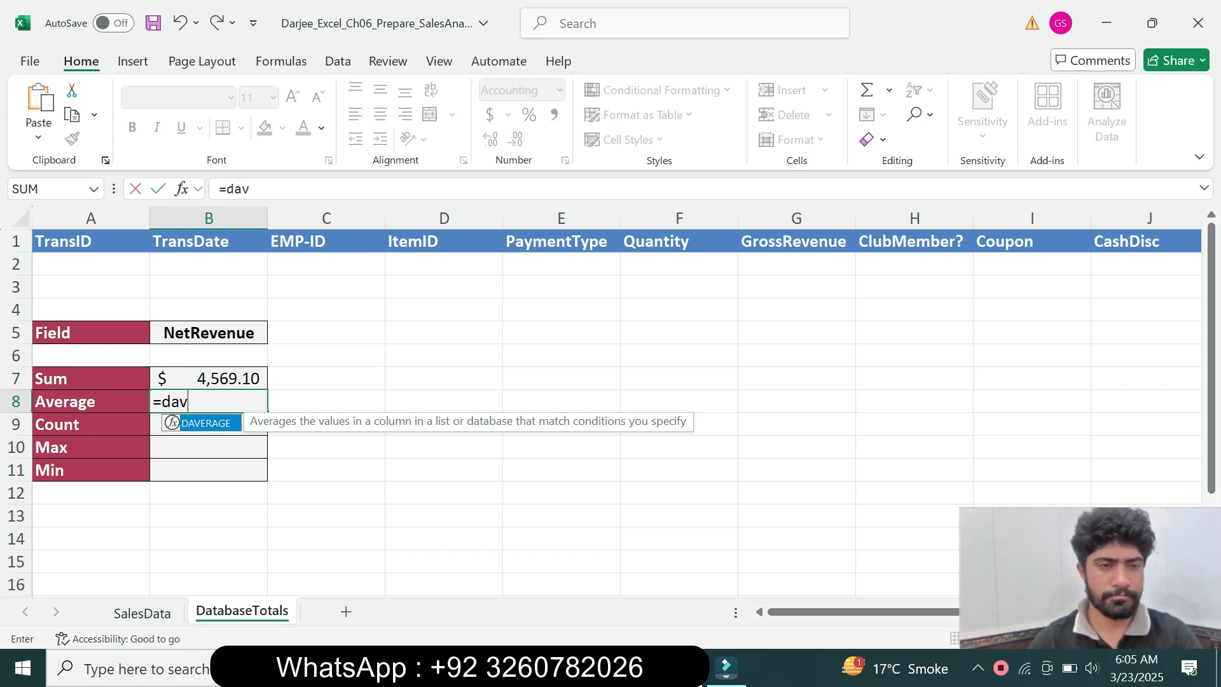
{"action": "key", "text": "Tab"}
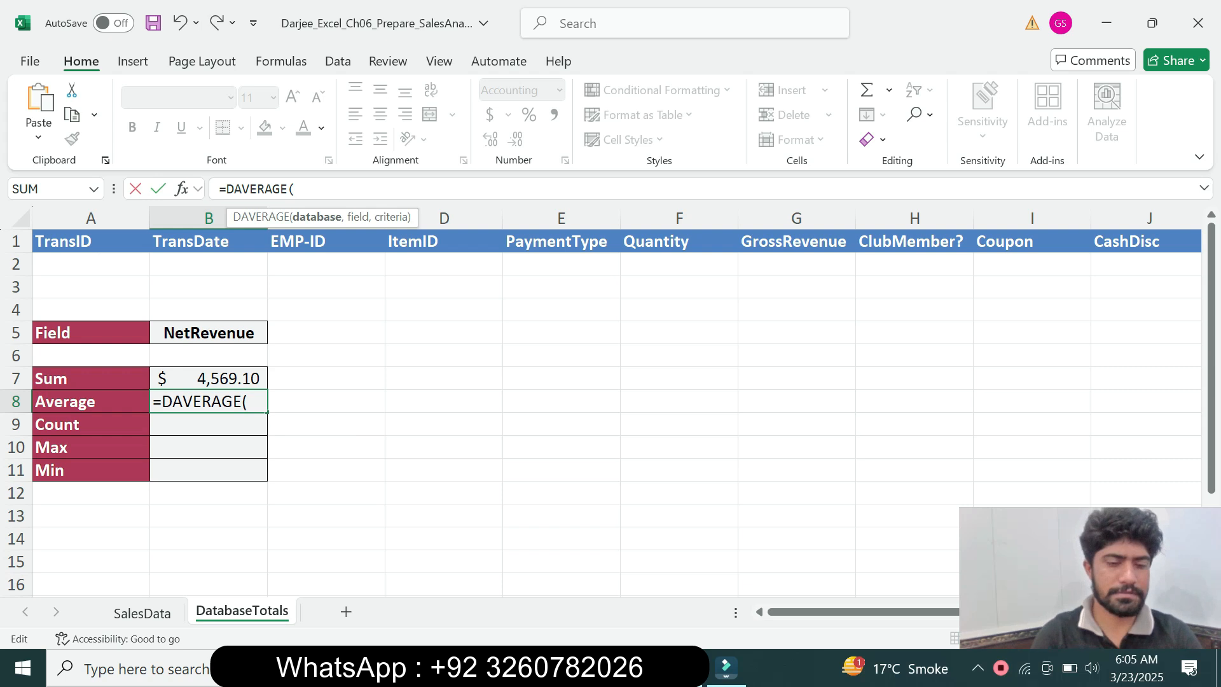
{"action": "type", "text": "Sa"}
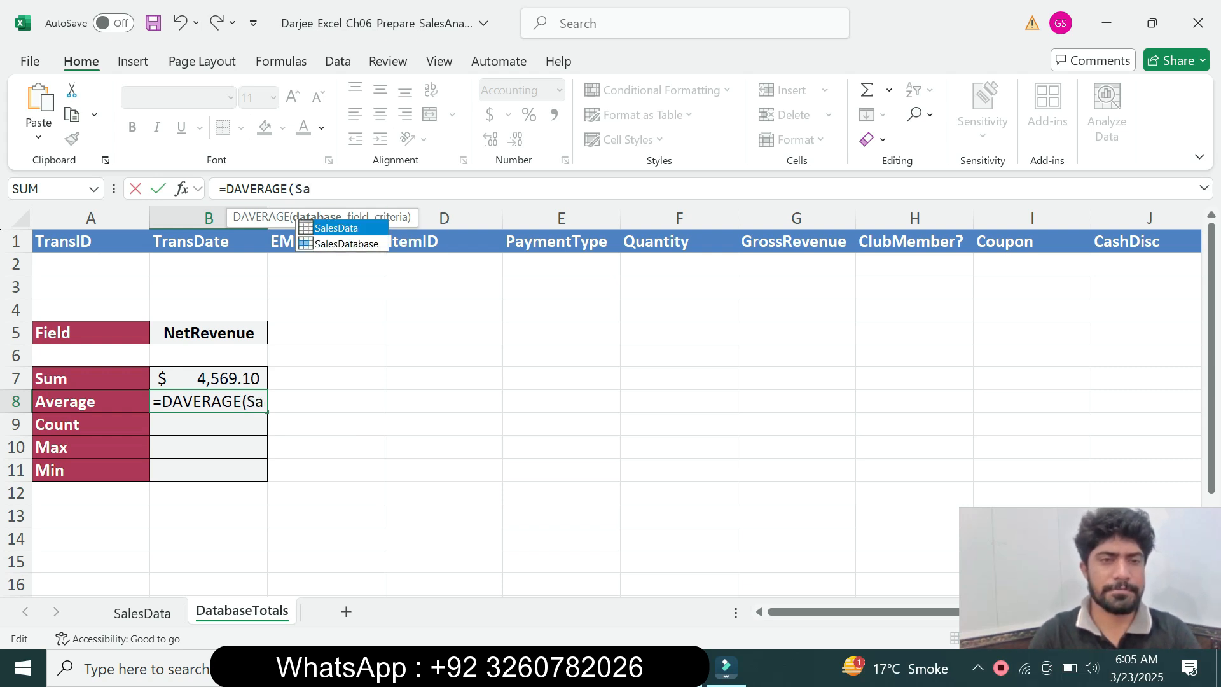
{"action": "key", "text": "Down"}
{"action": "key", "text": "Tab"}
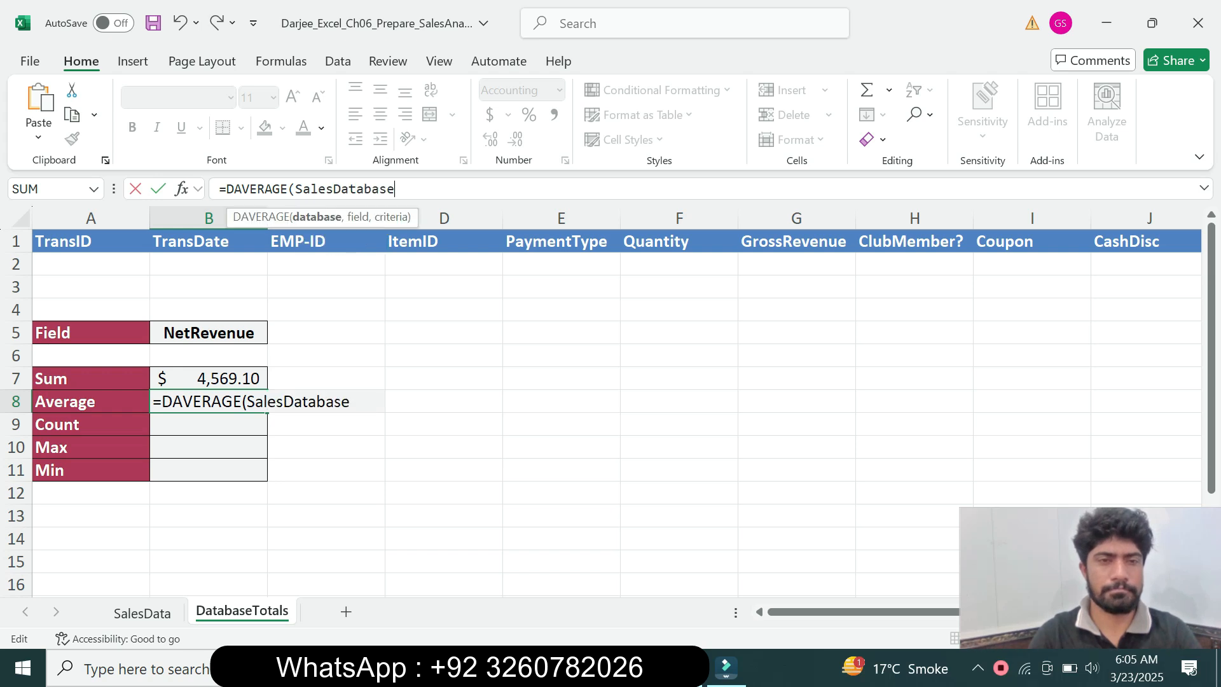
Complete the DAVERAGE formula in B8 with B5 as the field and A1:L2 as the criteria
{"action": "type", "text": ","}
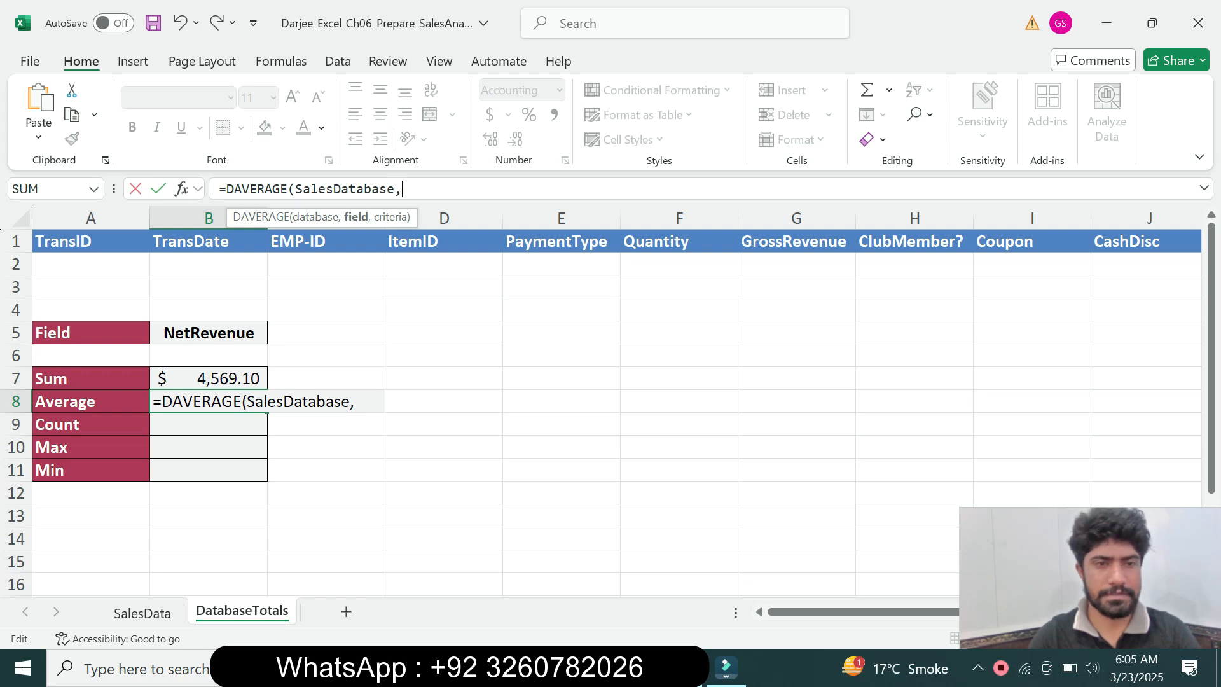
{"action": "left_click", "coordinate": [208, 332]}
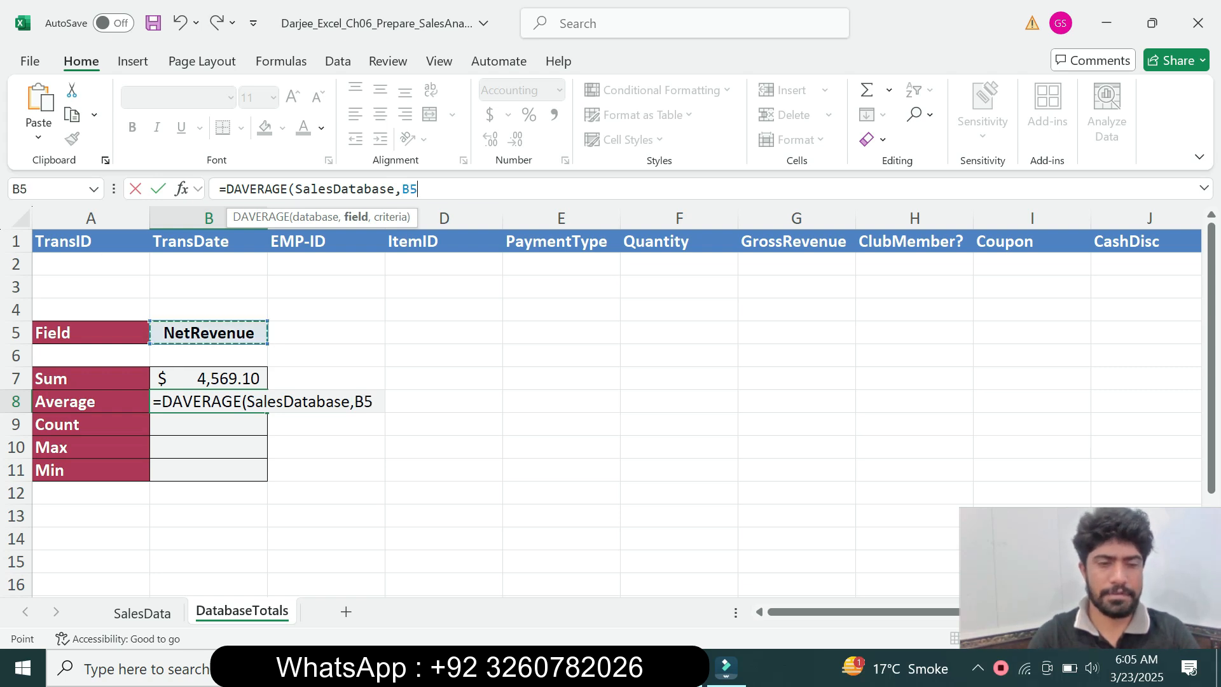
{"action": "type", "text": ","}
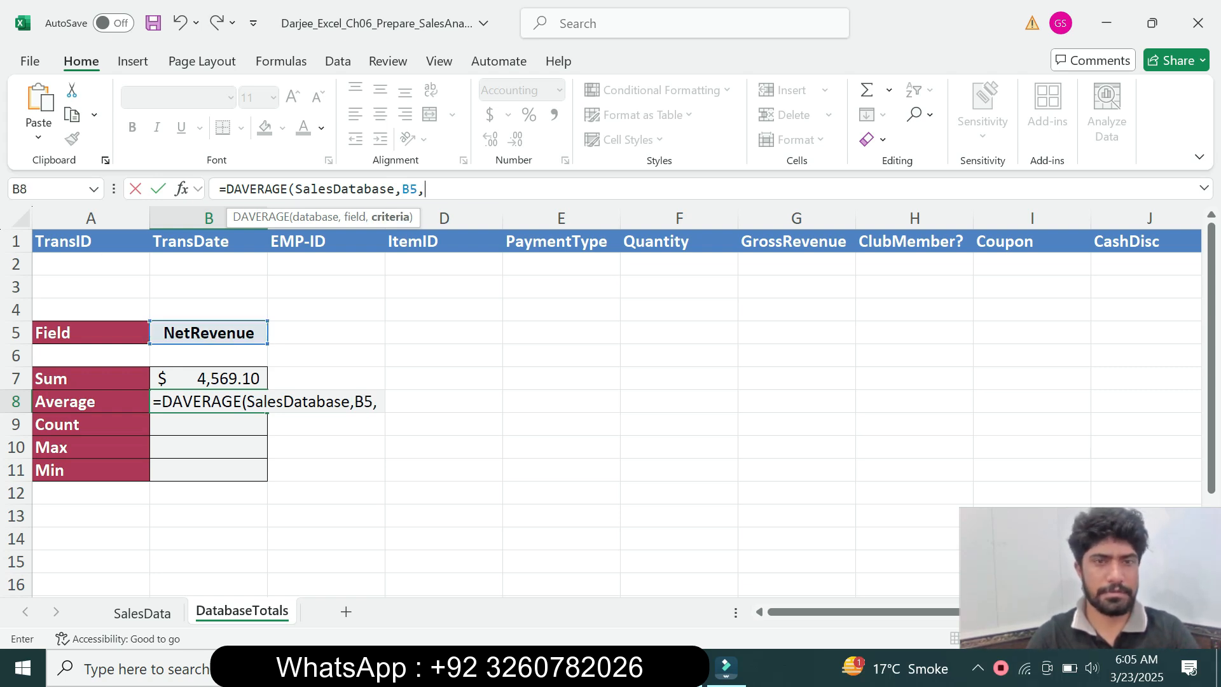
{"action": "type", "text": "A1:L"}
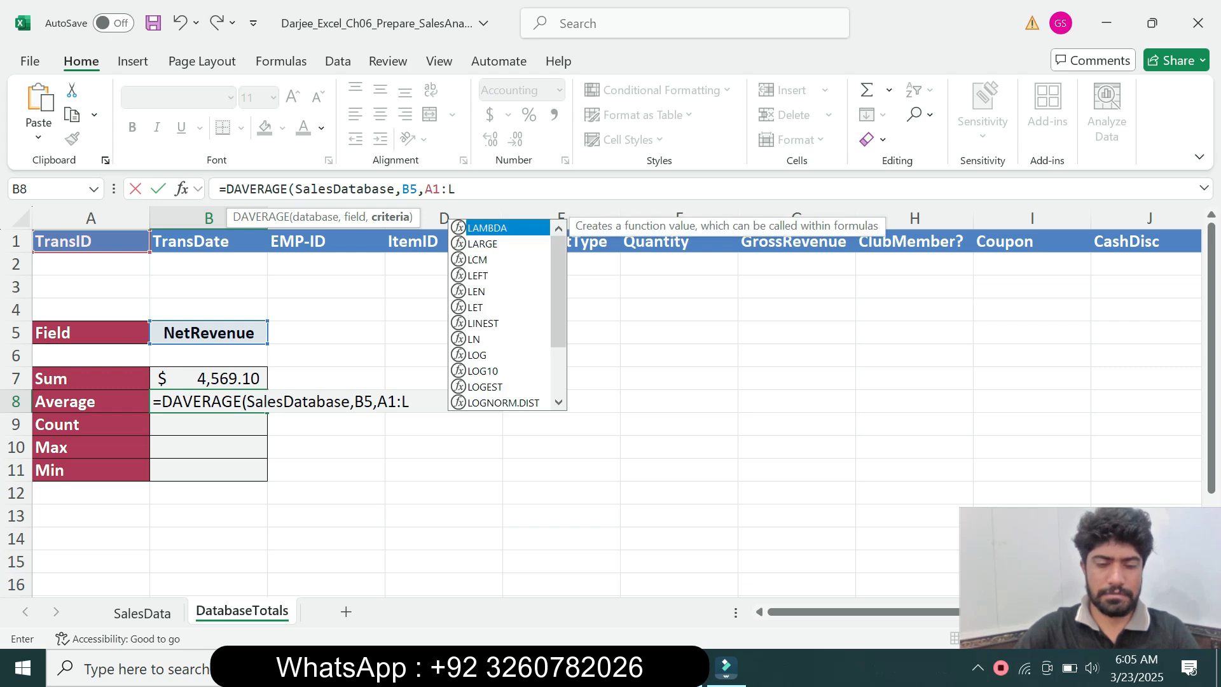
{"action": "type", "text": "2"}
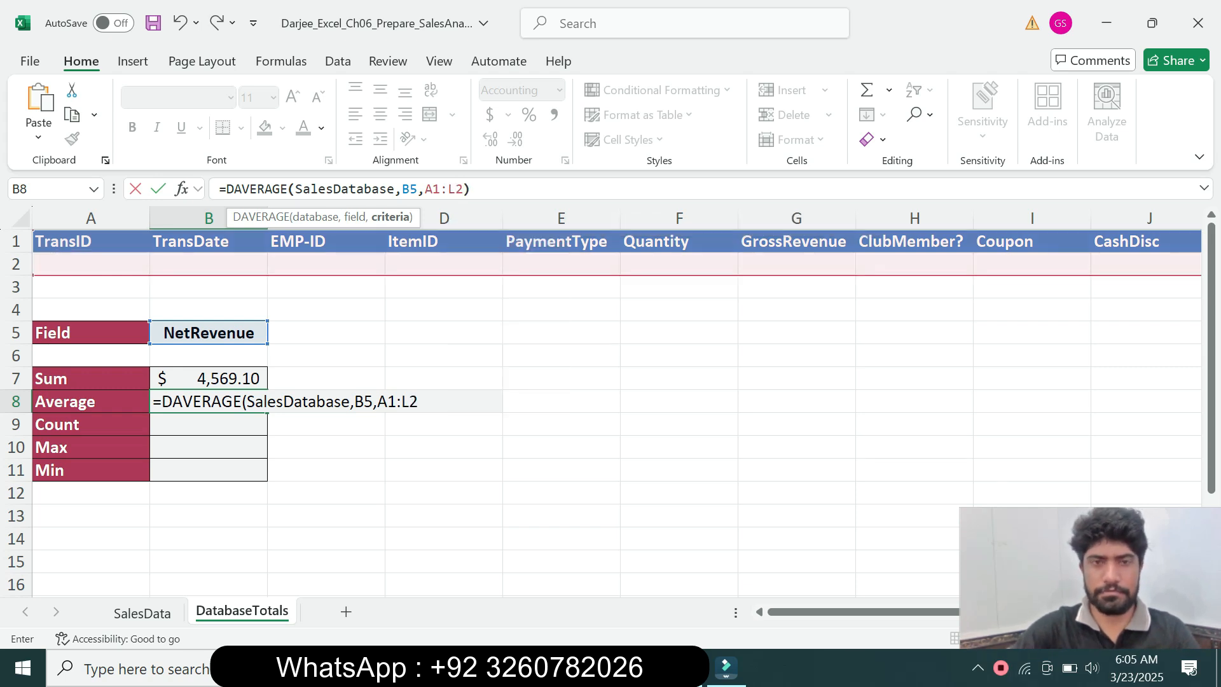
{"action": "type", "text": ")"}
{"action": "key", "text": "Return"}
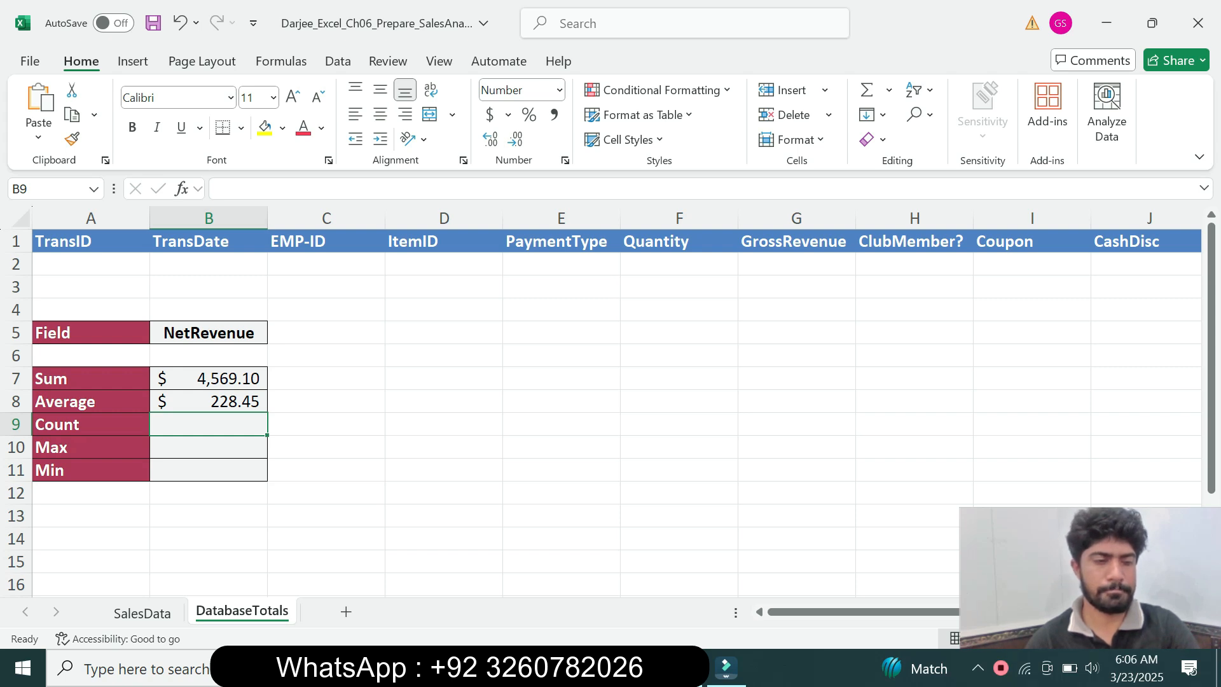
Review the required functions in Word, return to Excel and begin a DCOUNT formula in cell B9 with SalesDatabase as its database
{"action": "key", "text": "alt+Tab"}
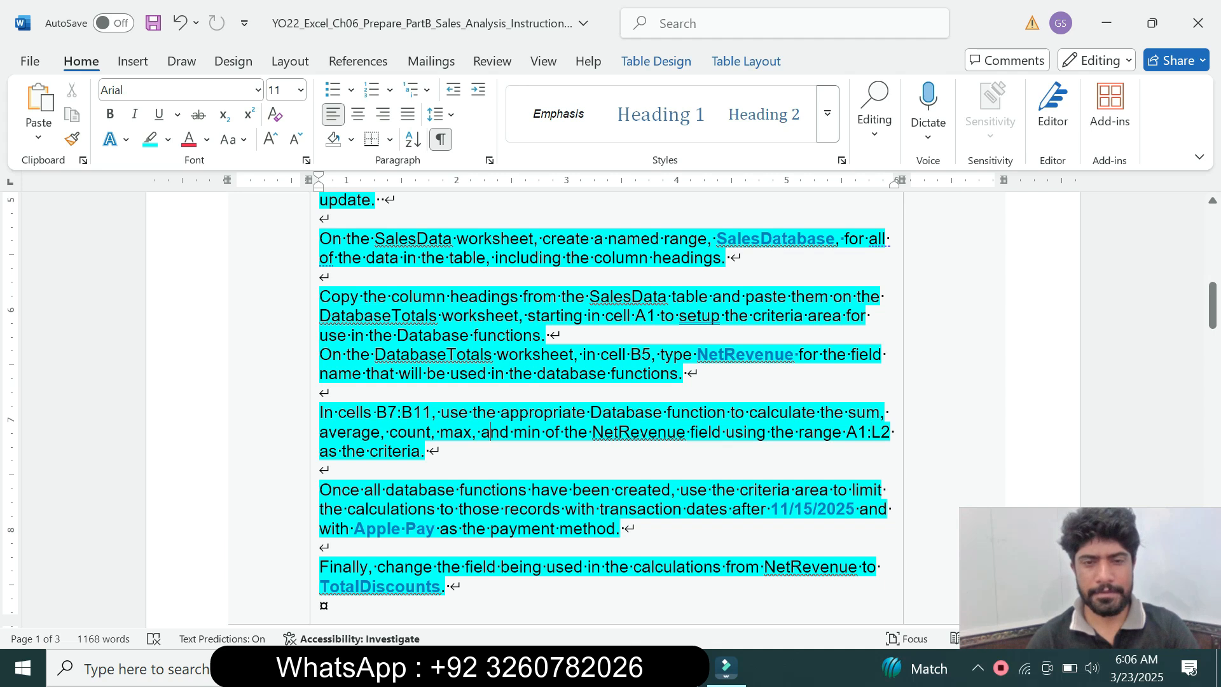
{"action": "key", "text": "alt+Tab"}
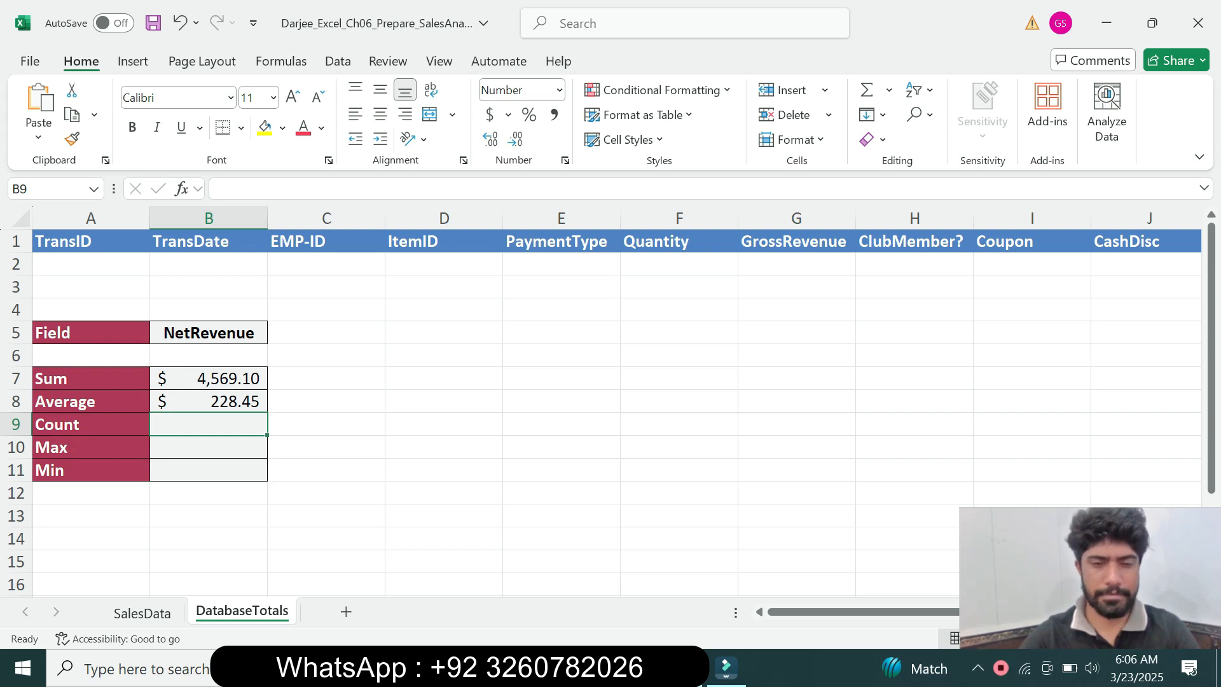
{"action": "type", "text": "="}
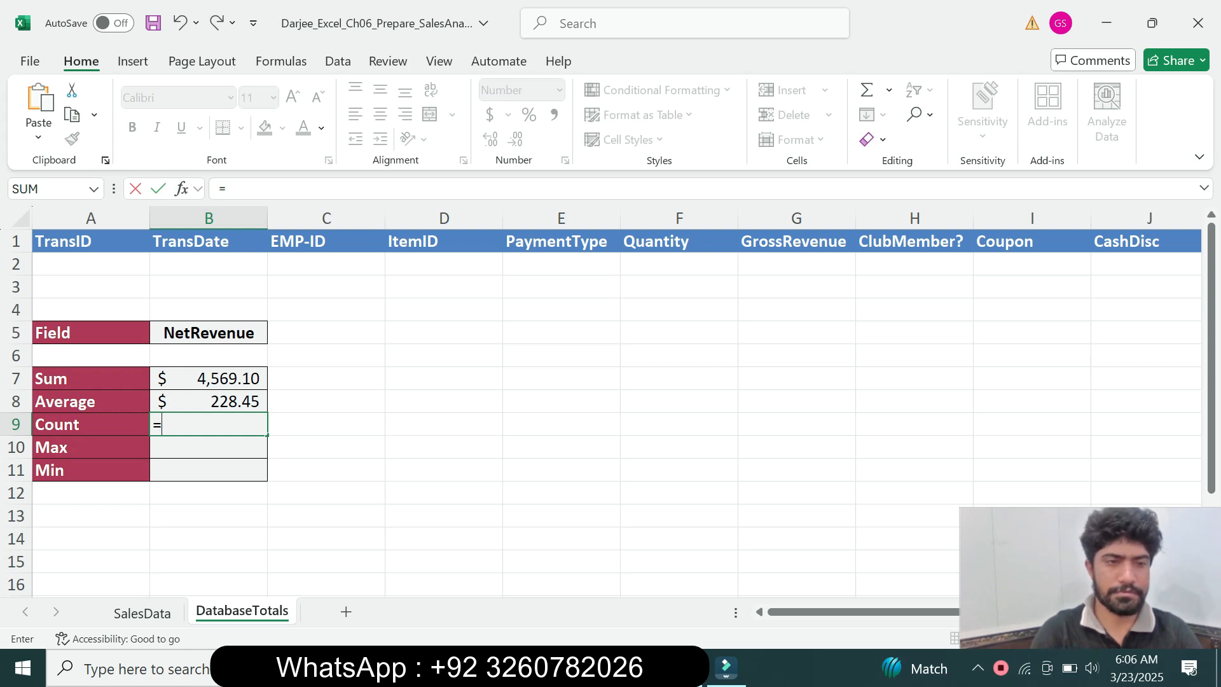
{"action": "type", "text": "d"}
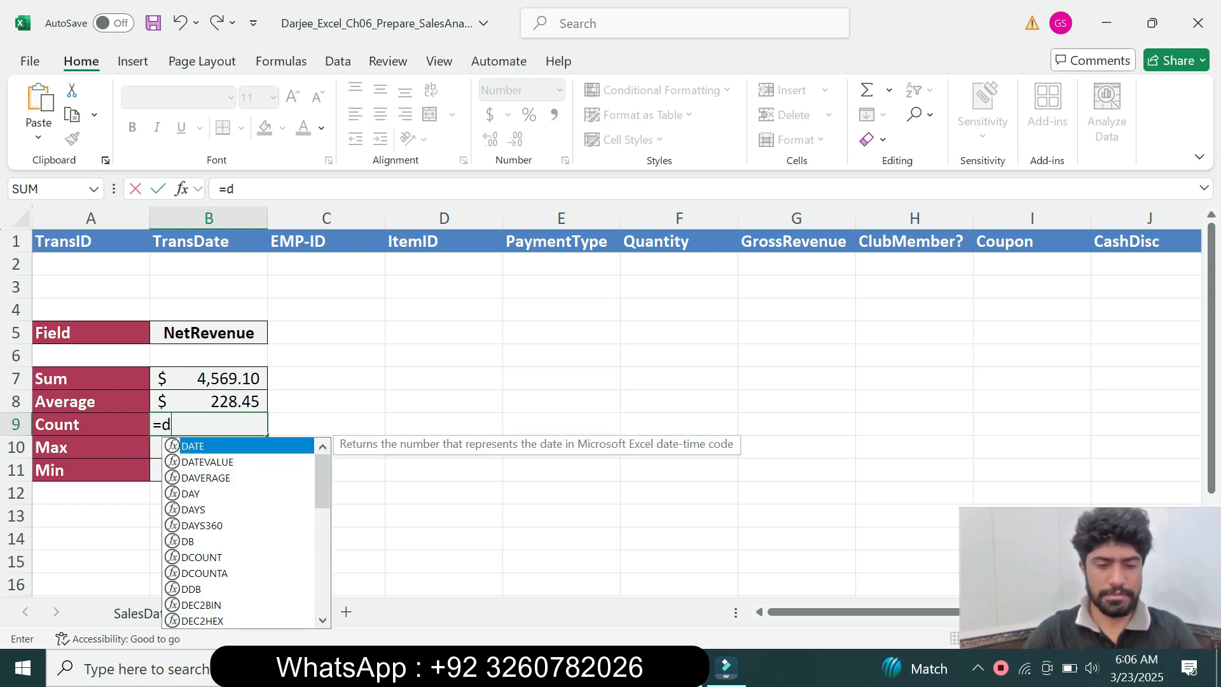
{"action": "type", "text": "c"}
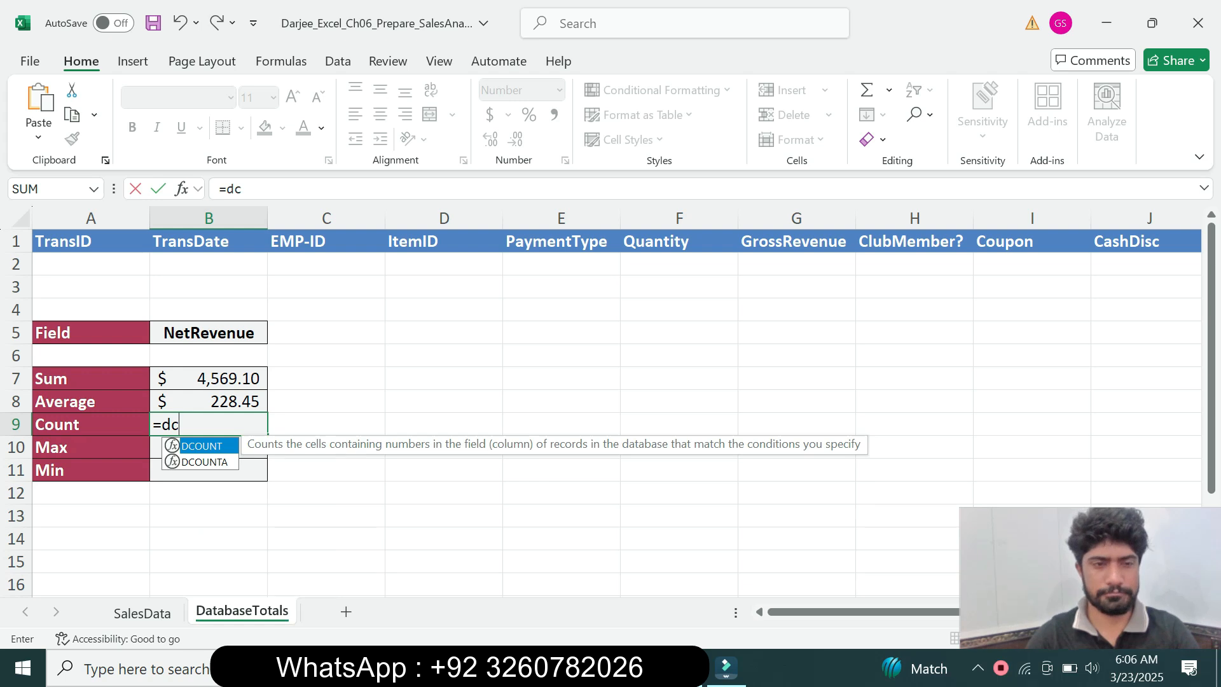
{"action": "key", "text": "Tab"}
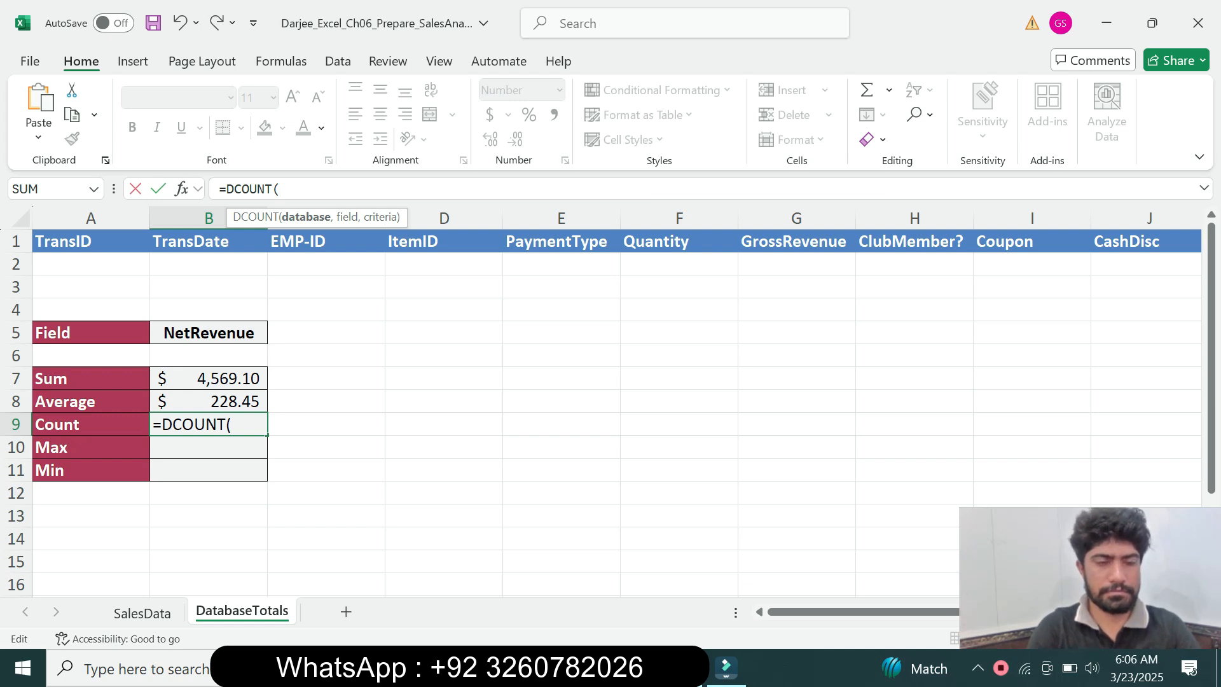
{"action": "type", "text": "sa"}
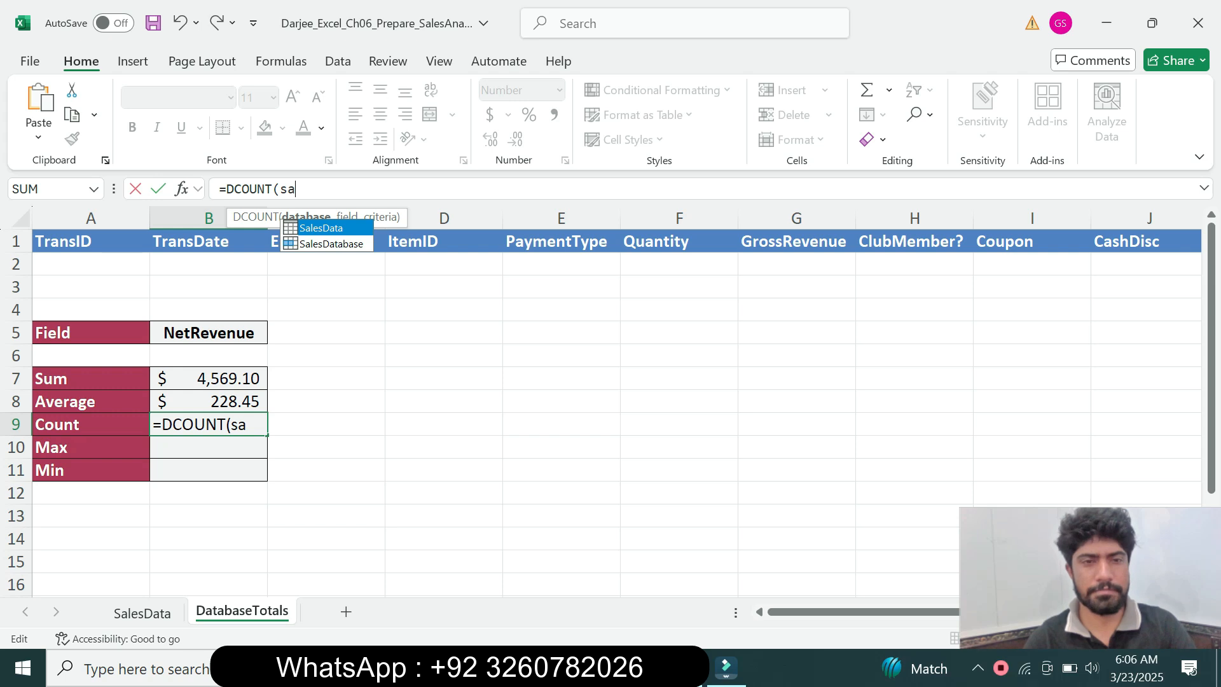
{"action": "key", "text": "Down"}
{"action": "key", "text": "Tab"}
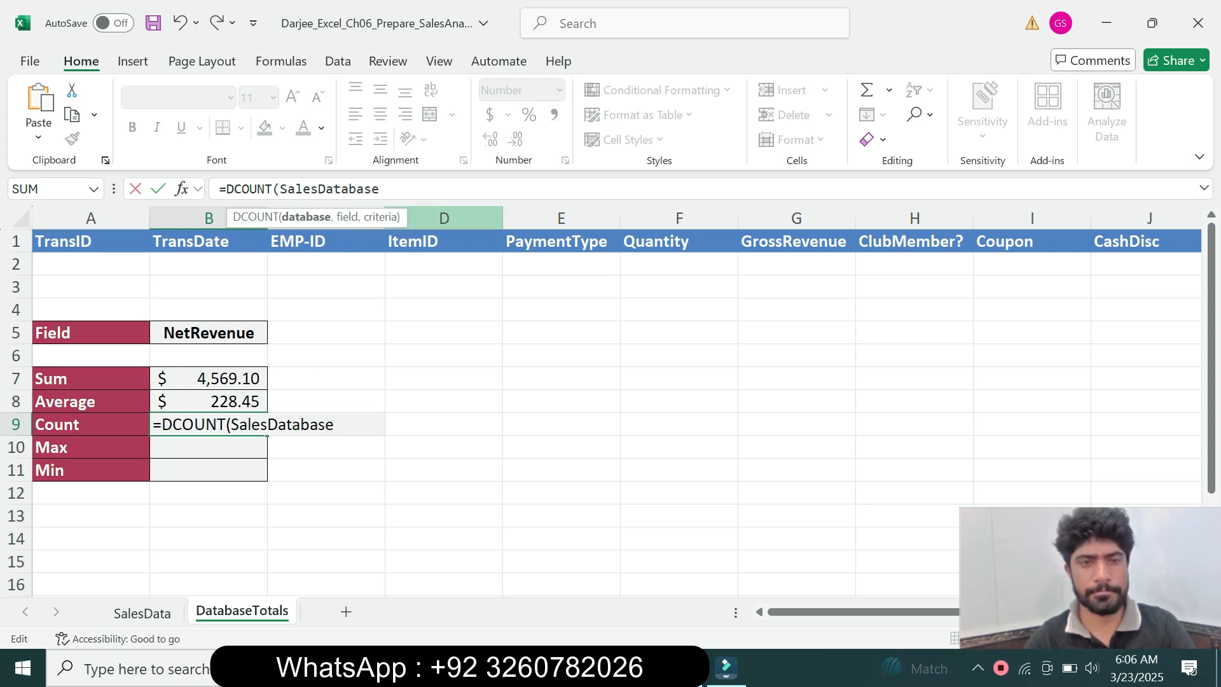
Complete the DCOUNT formula in B9 with B5 as the field and A1:L2 as the criteria
{"action": "type", "text": ","}
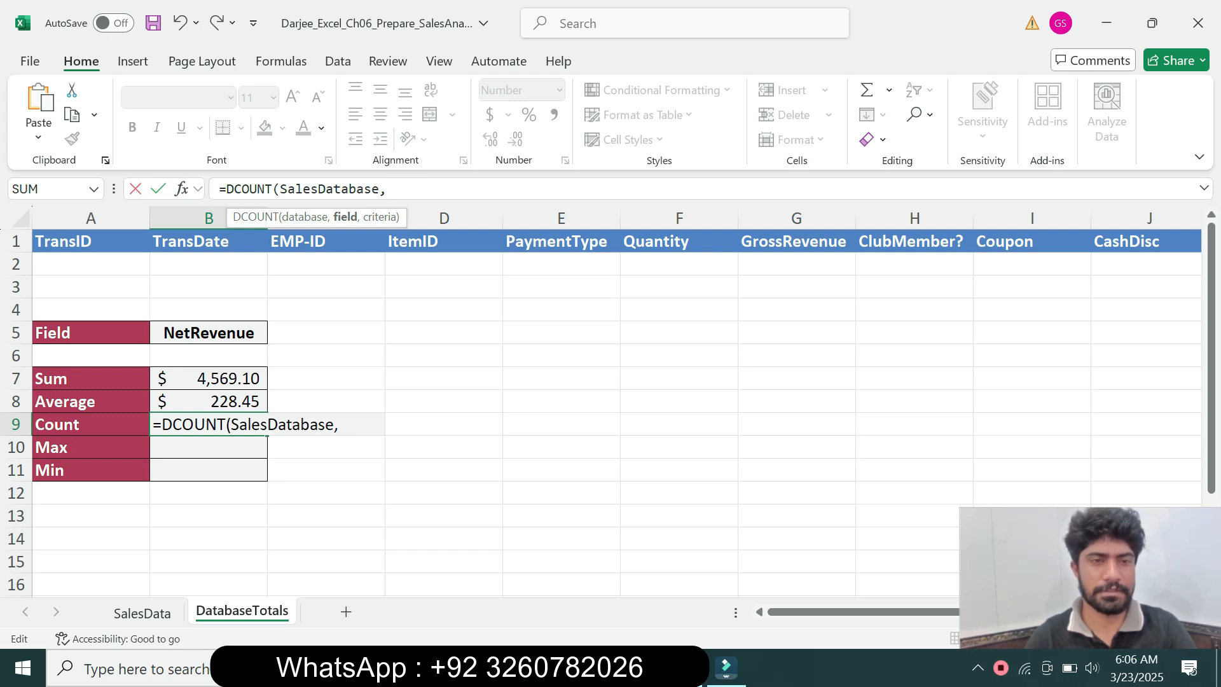
{"action": "left_click", "coordinate": [208, 332]}
{"action": "type", "text": ","}
{"action": "type", "text": "A"}
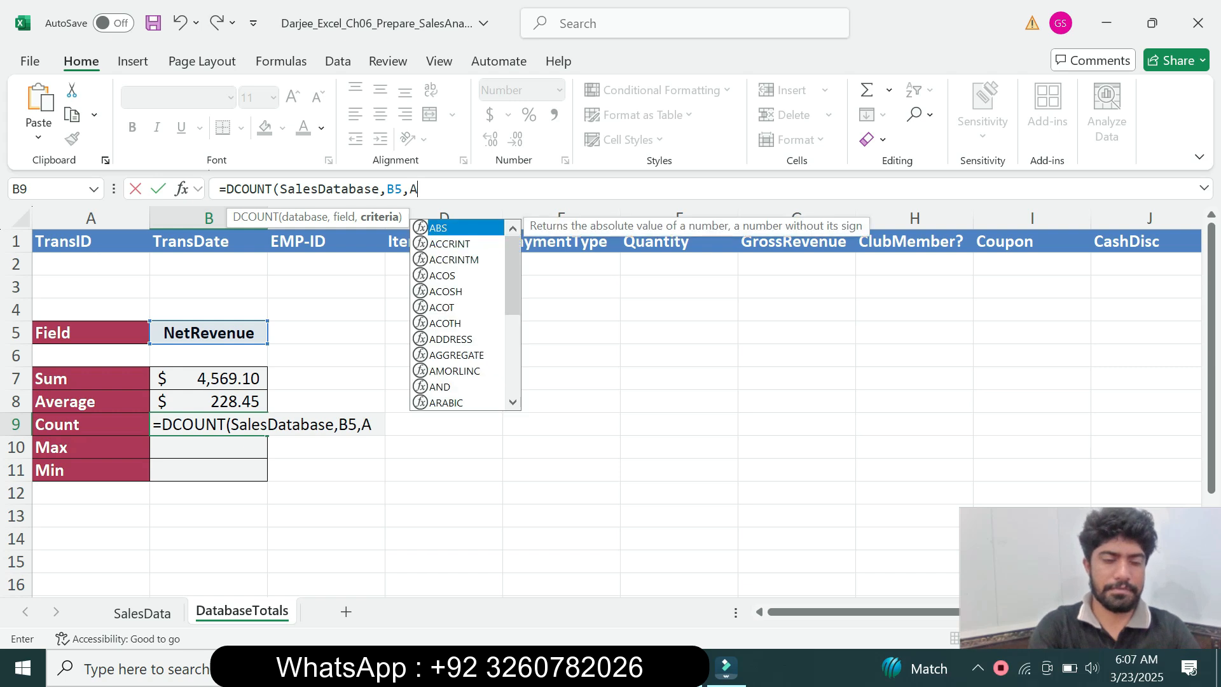
{"action": "type", "text": "1:L2"}
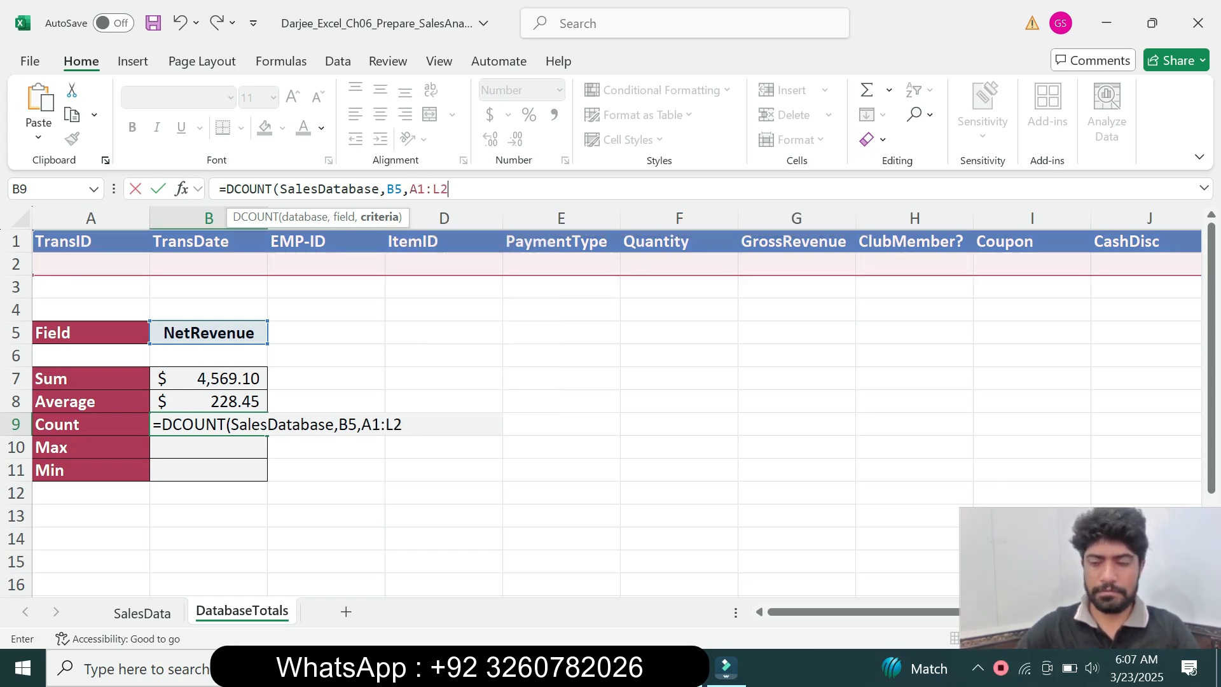
{"action": "type", "text": ")"}
{"action": "key", "text": "Return"}
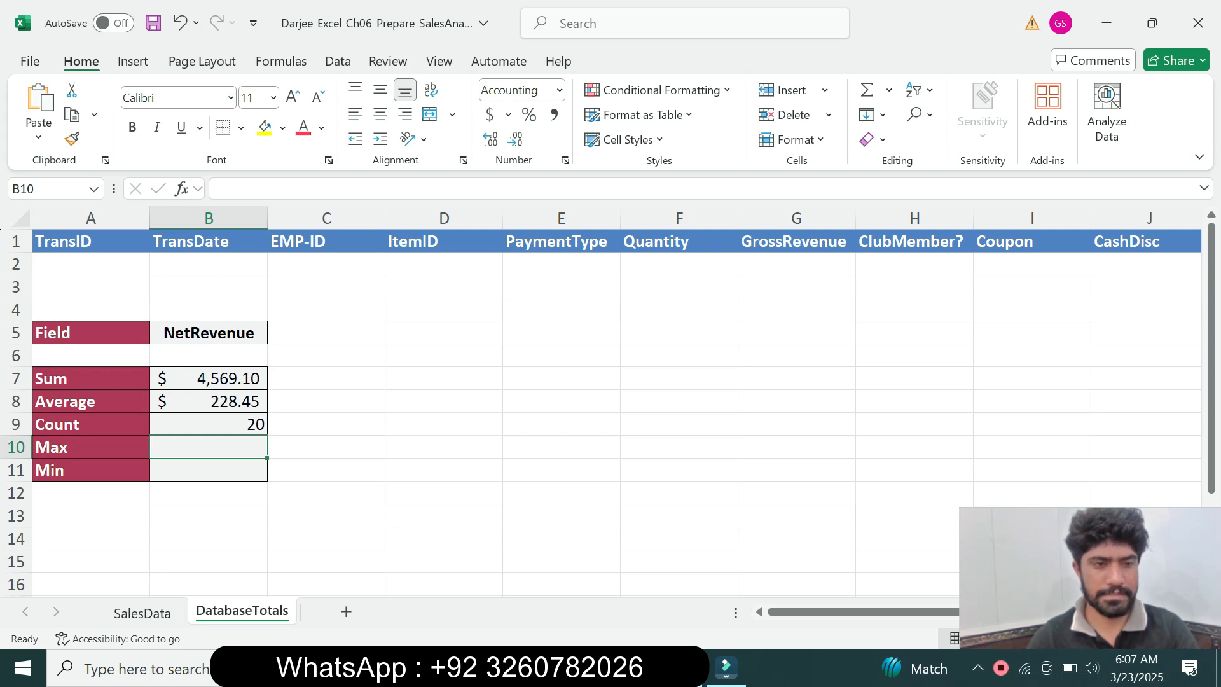
Begin a DMAX formula in cell B10 with SalesDatabase as its database
{"action": "type", "text": "="}
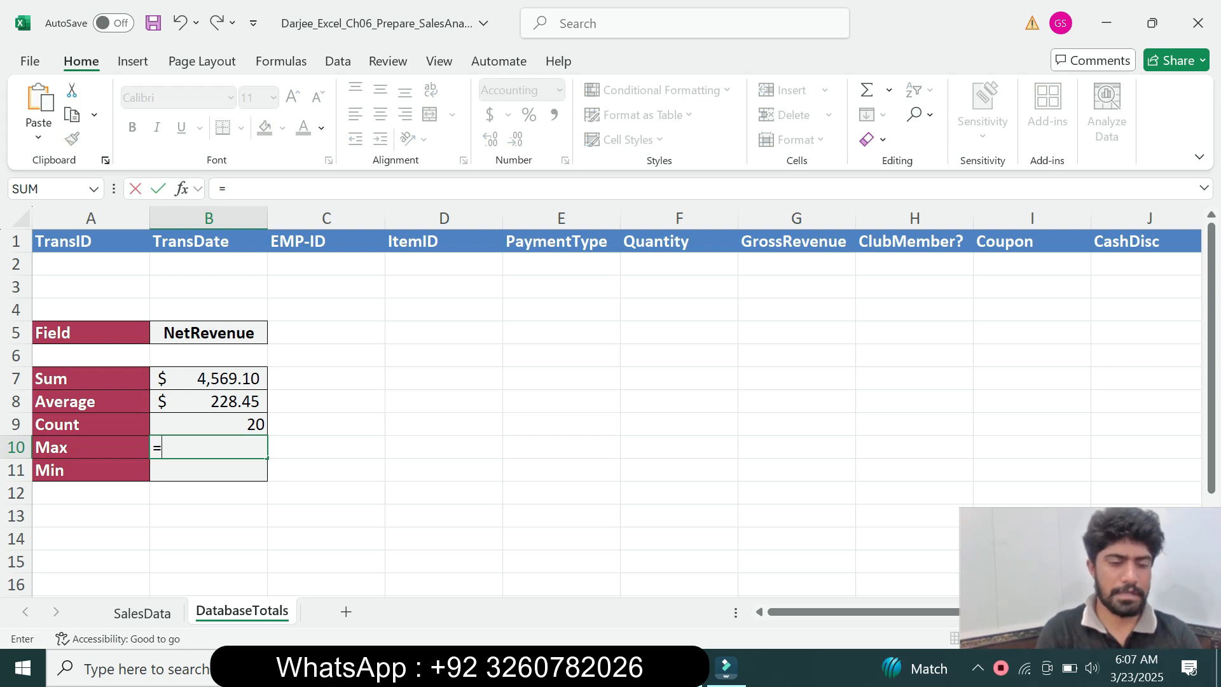
{"action": "type", "text": "dmax"}
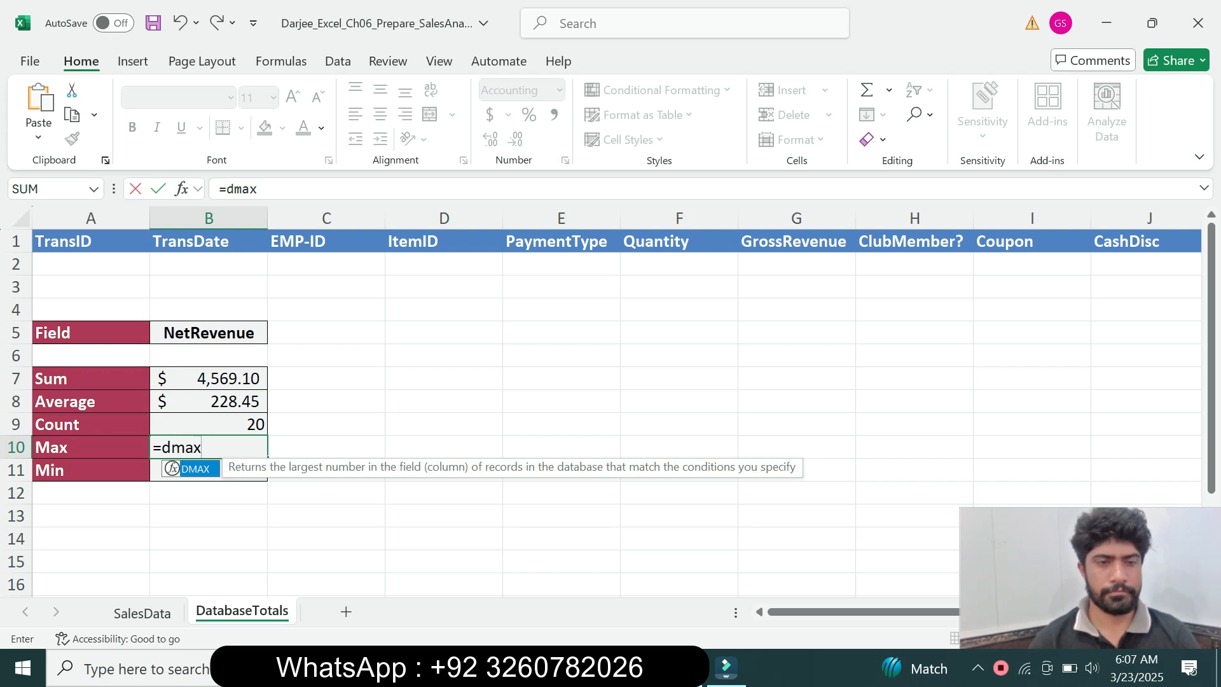
{"action": "key", "text": "Tab"}
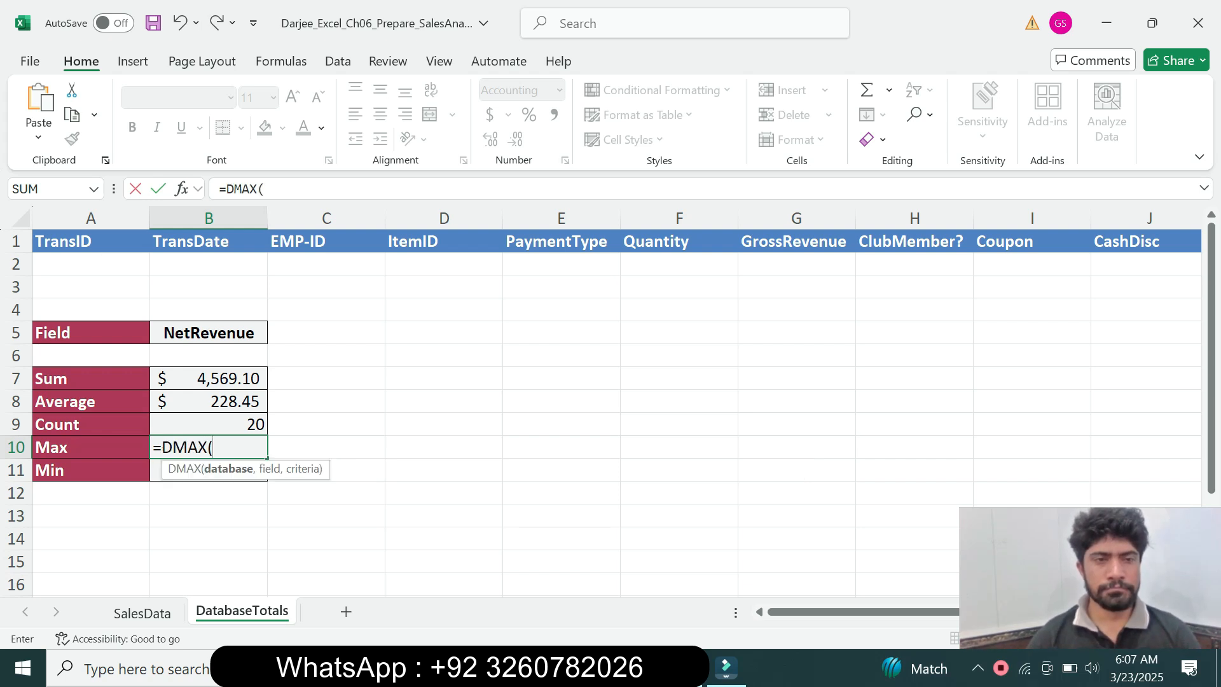
{"action": "left_click", "coordinate": [265, 189]}
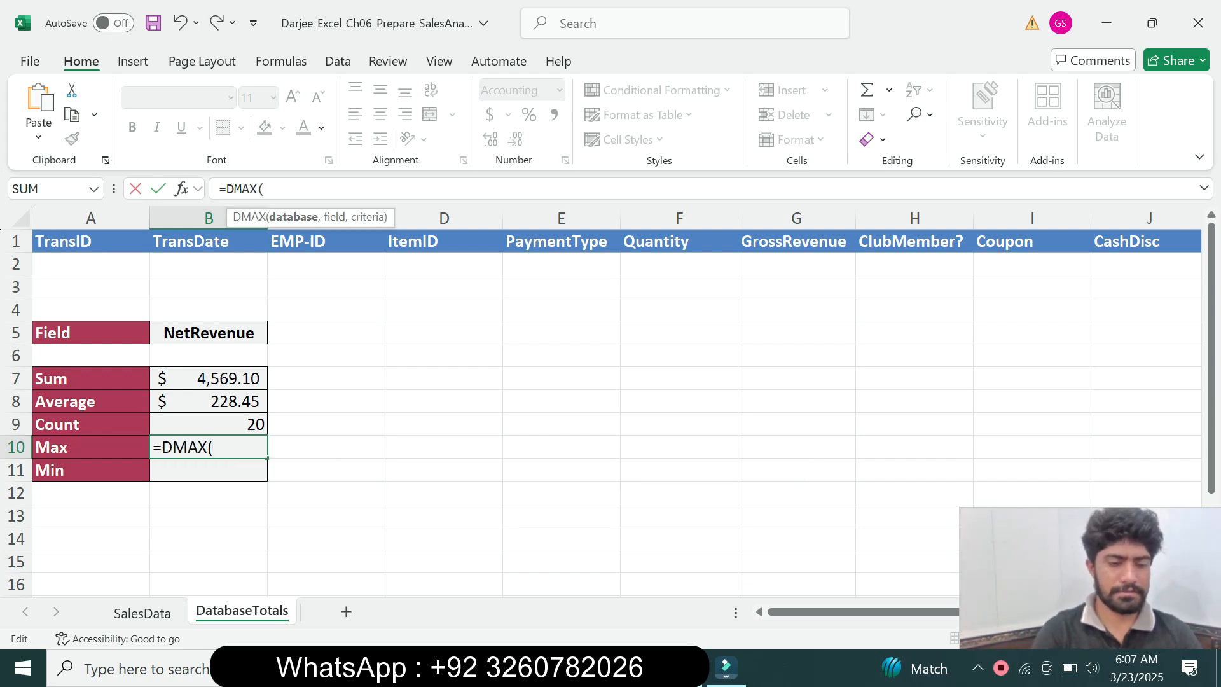
{"action": "type", "text": "sa"}
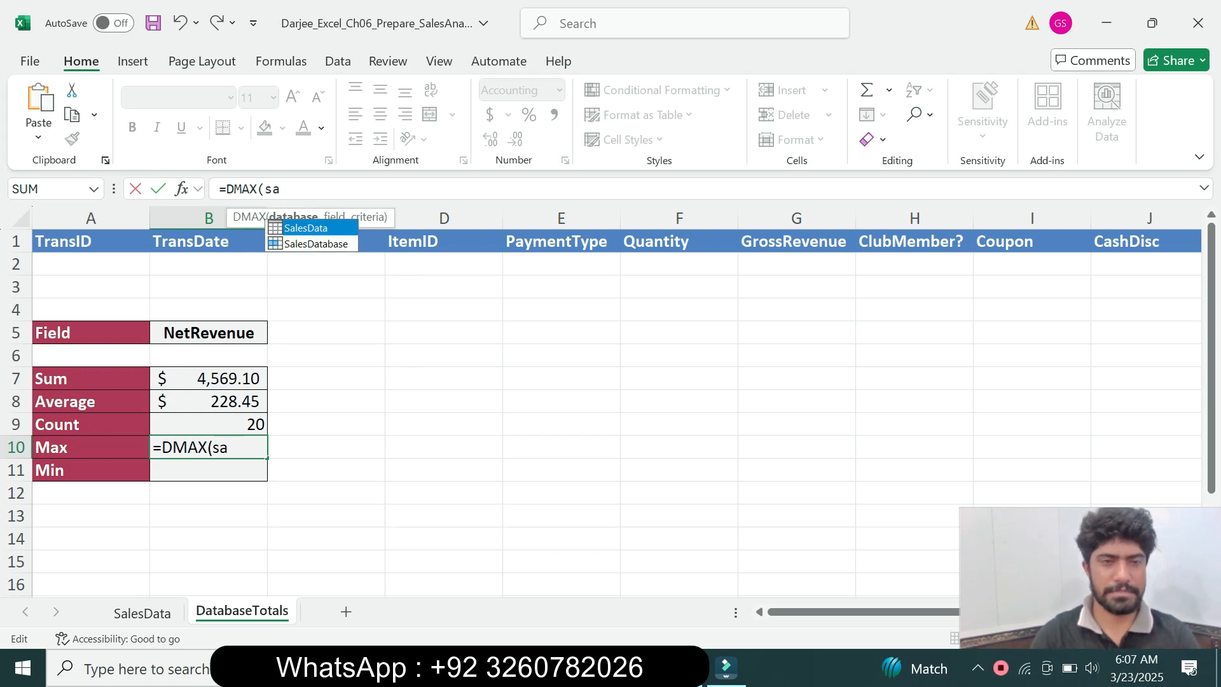
{"action": "key", "text": "Down"}
{"action": "key", "text": "Tab"}
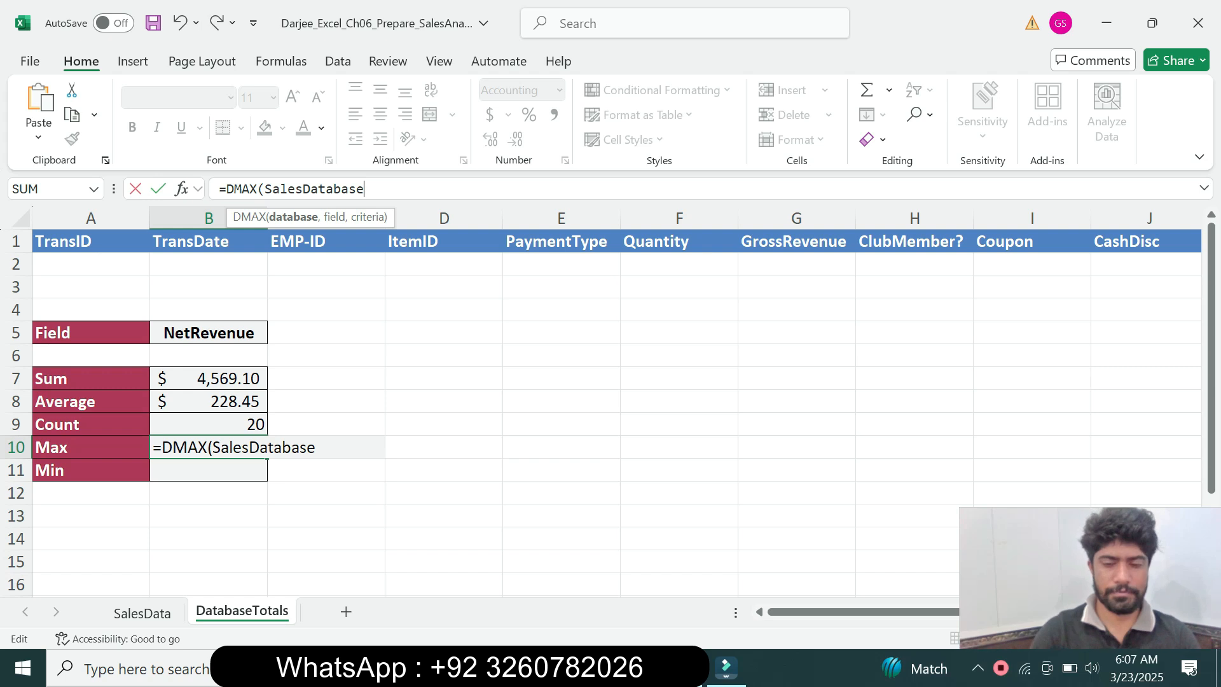
Complete the DMAX formula in B10 with B5 as the field and A1:L2 as the criteria
{"action": "type", "text": ","}
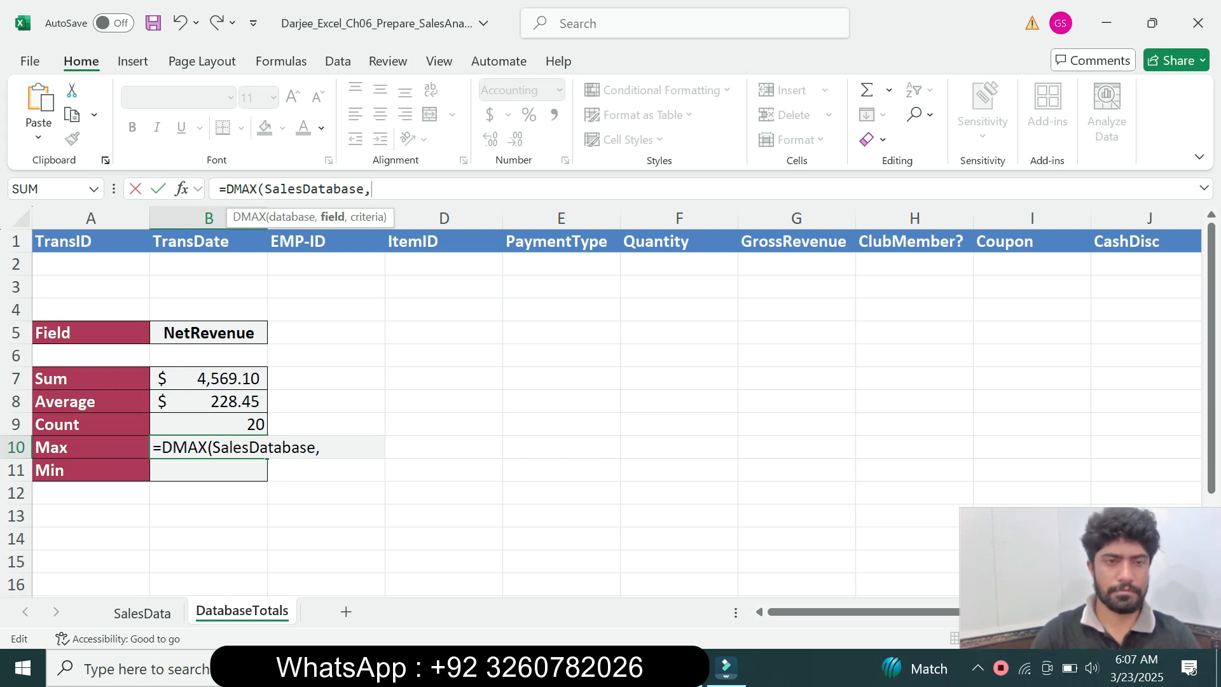
{"action": "left_click", "coordinate": [209, 333]}
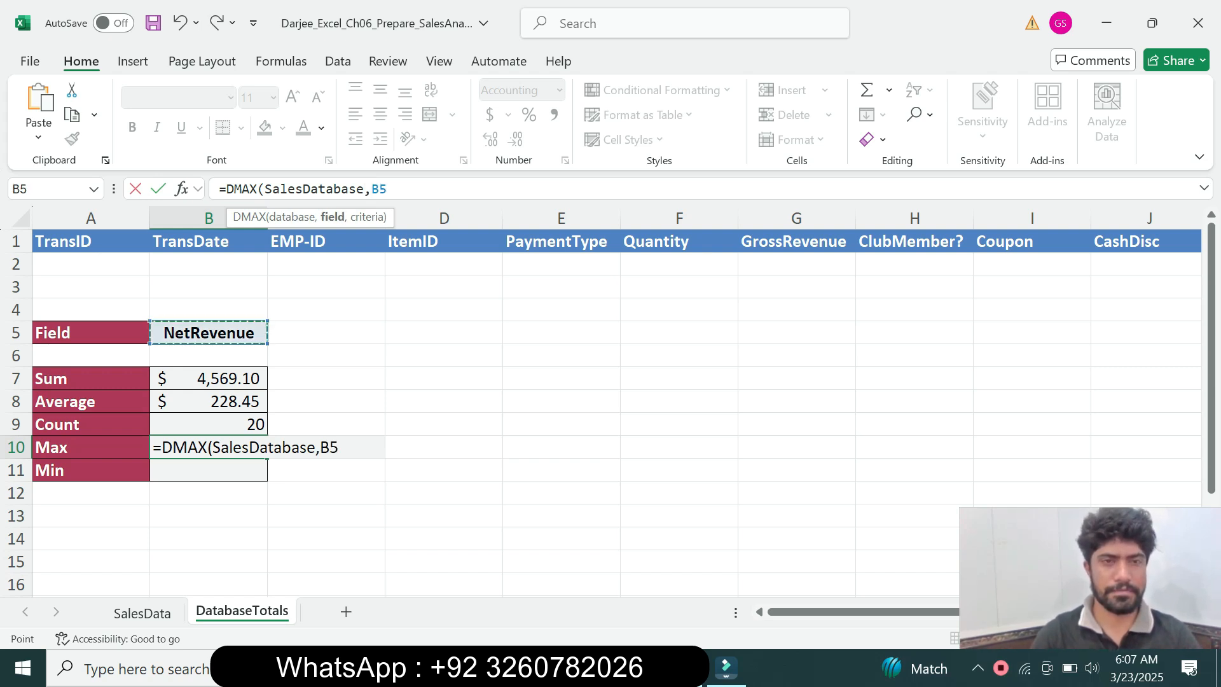
{"action": "type", "text": ","}
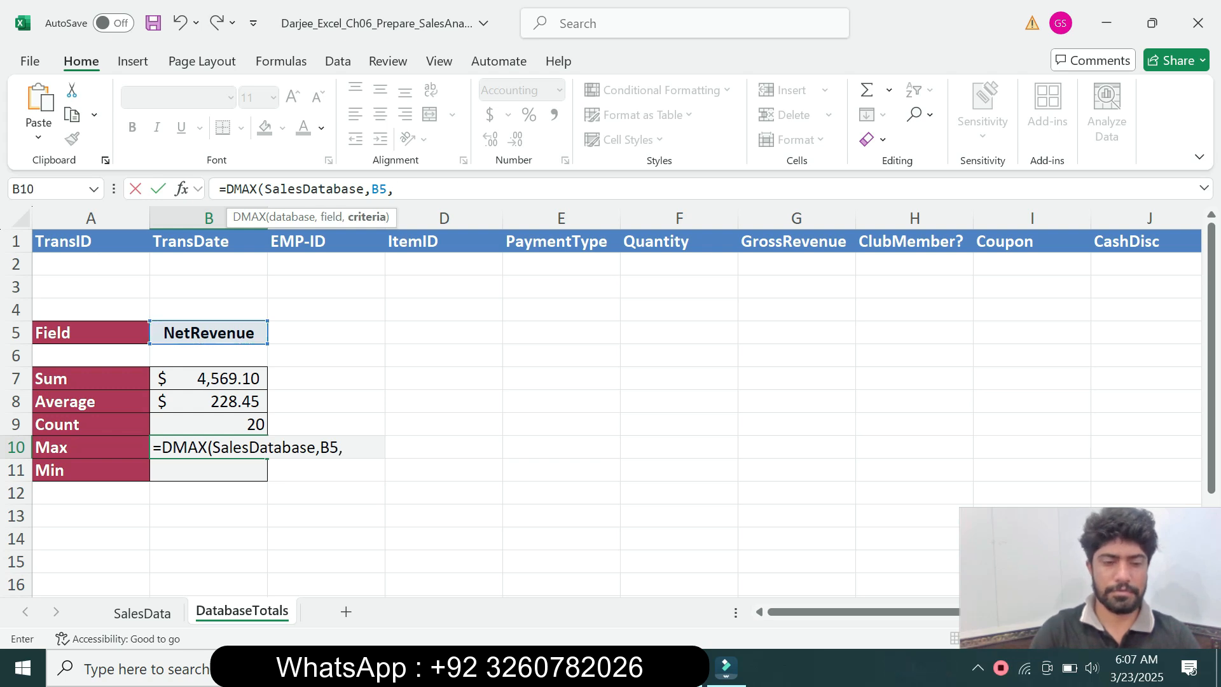
{"action": "type", "text": "A"}
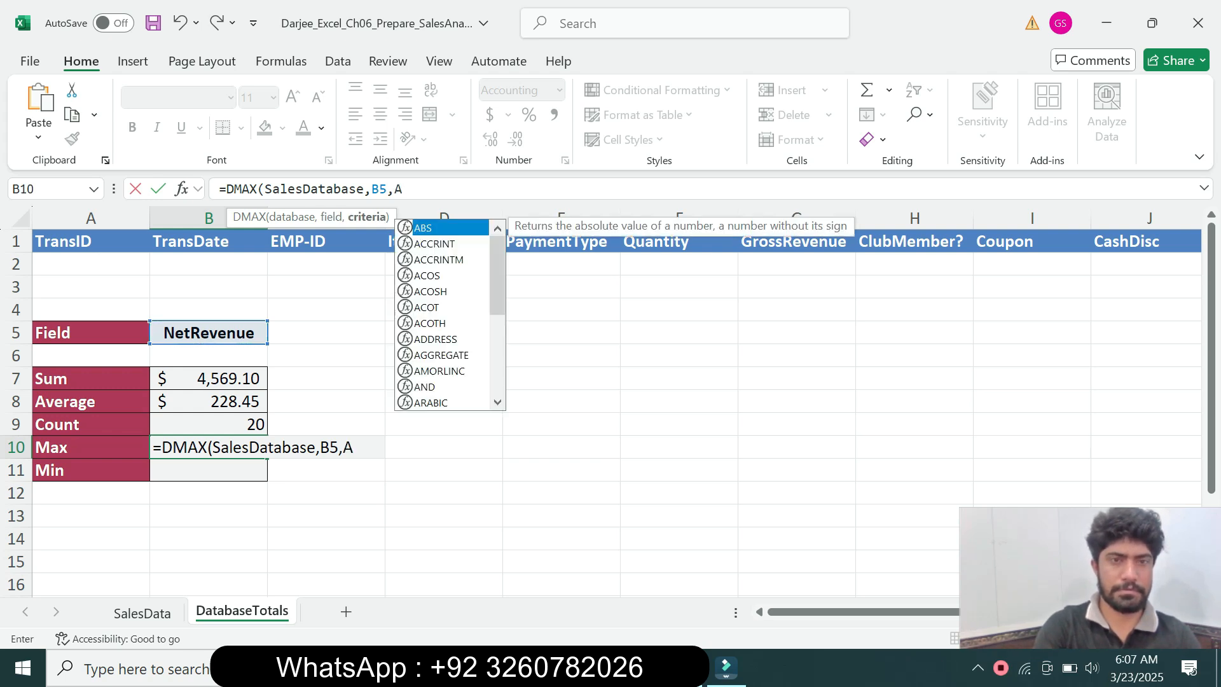
{"action": "type", "text": "1"}
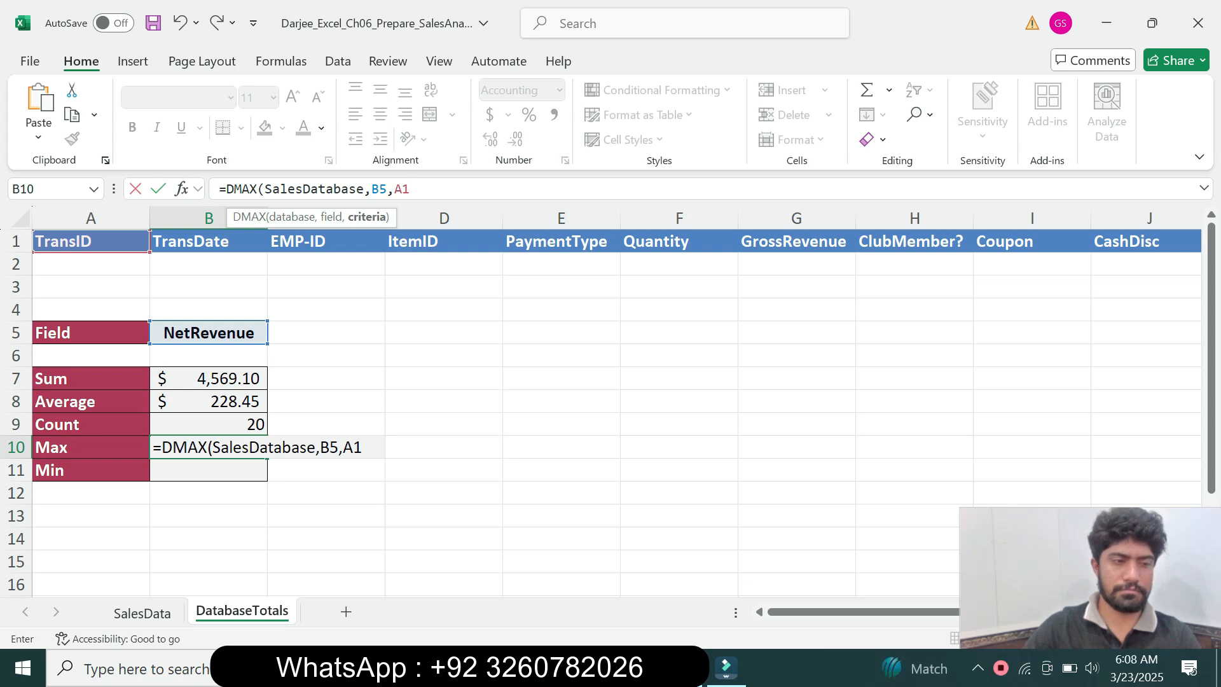
{"action": "type", "text": ":L2"}
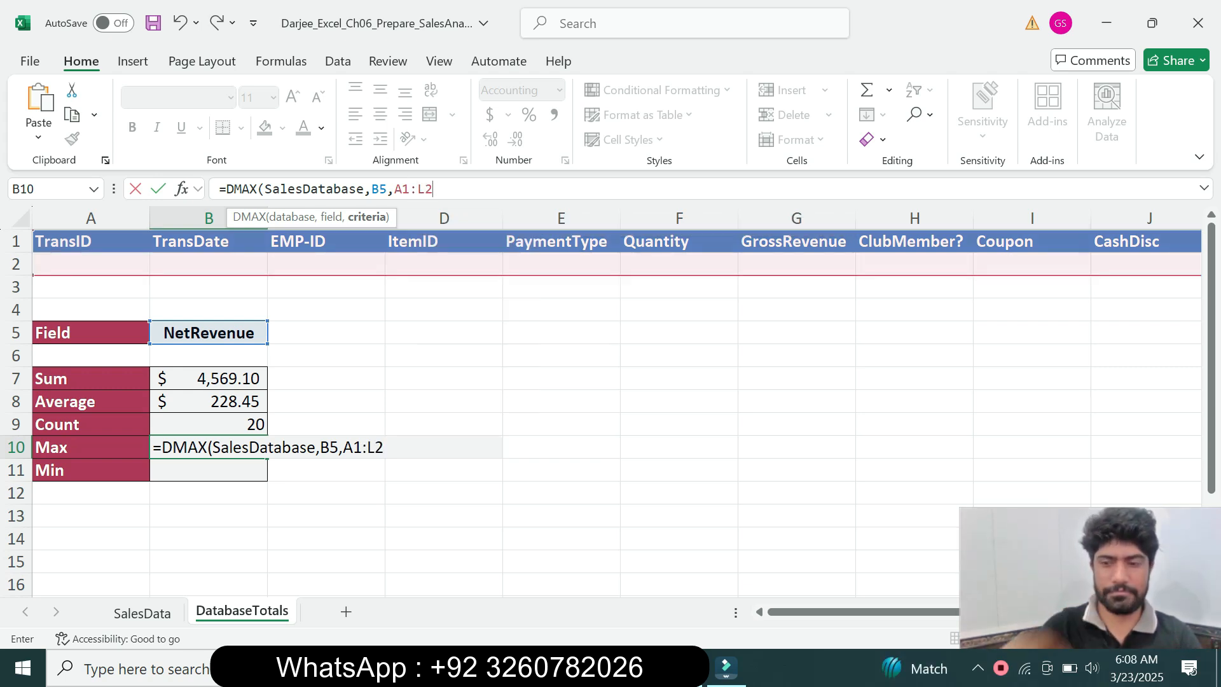
{"action": "type", "text": ")"}
{"action": "key", "text": "Return"}
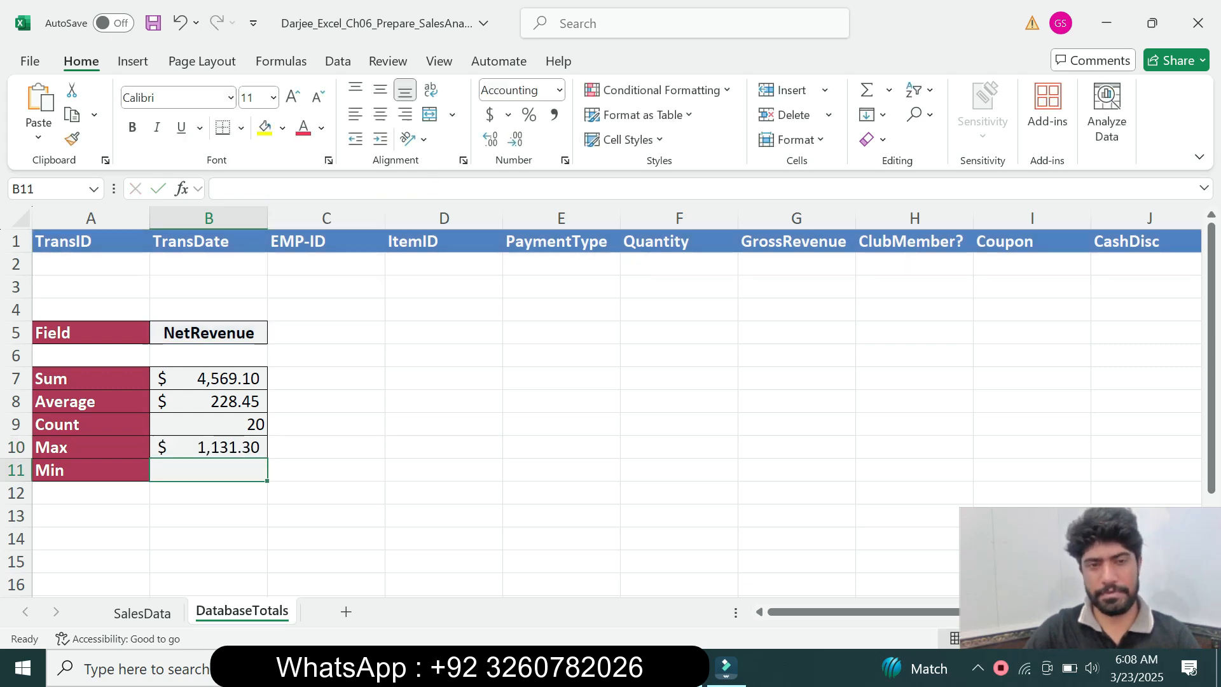
{"action": "key", "text": "alt+Tab"}
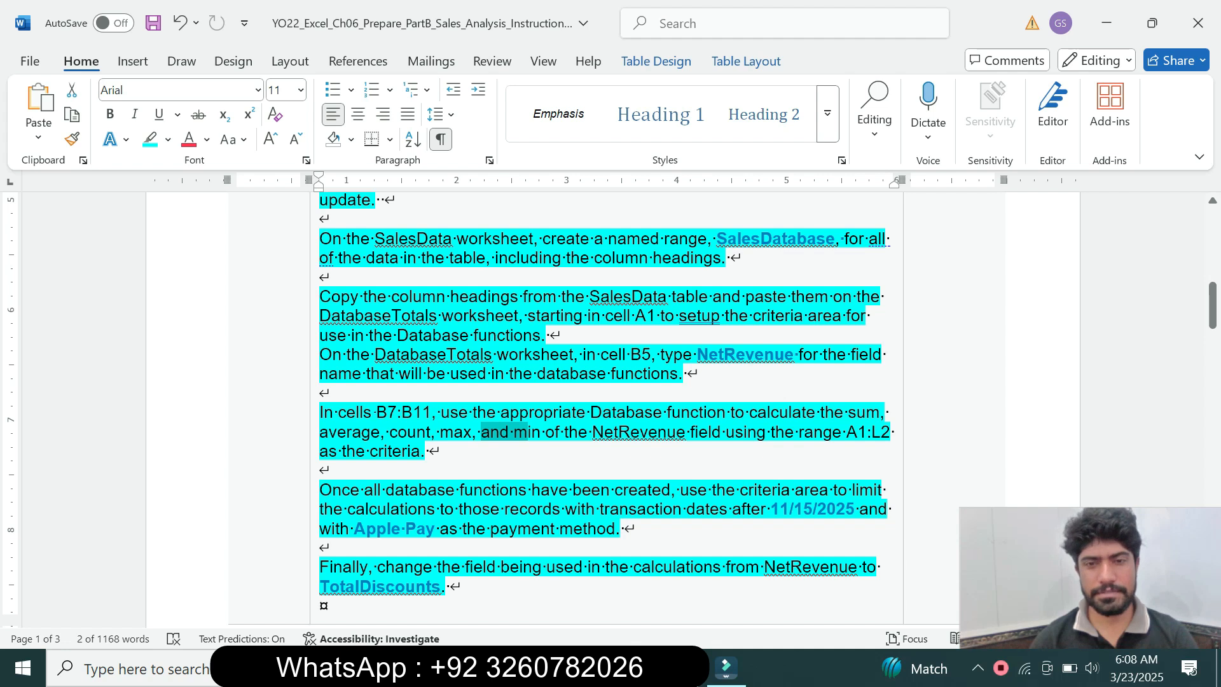
{"action": "key", "text": "alt+Tab"}
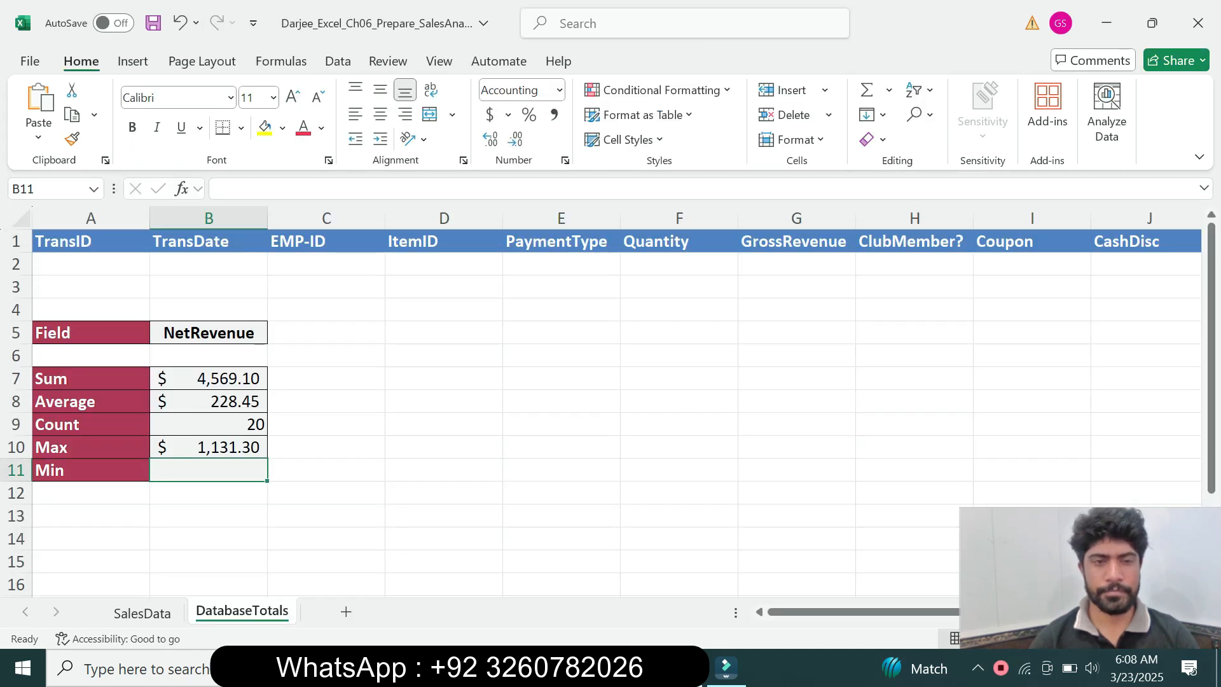
{"action": "type", "text": "="}
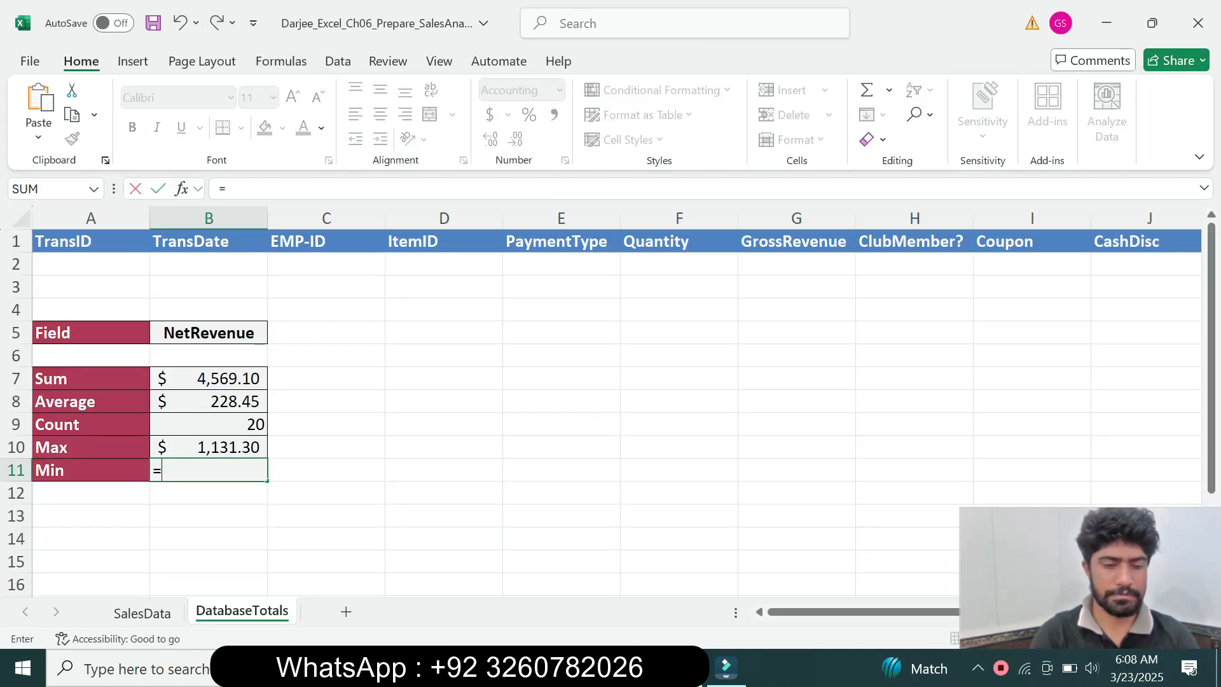
{"action": "type", "text": "dmi"}
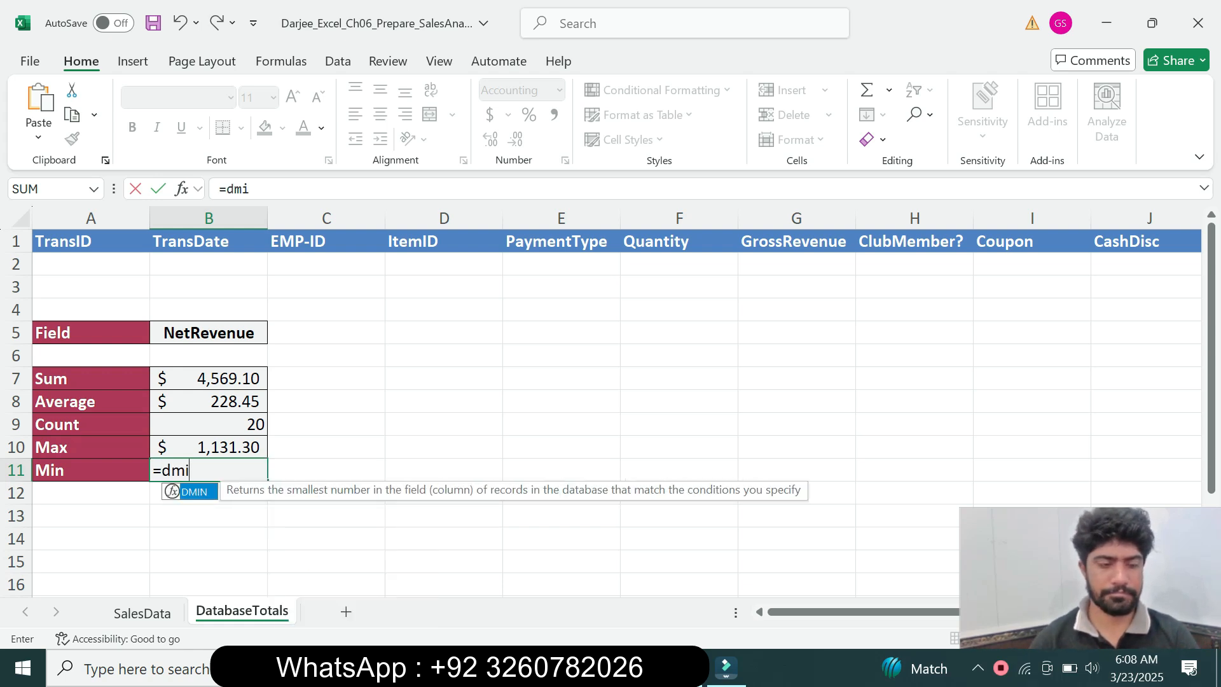
{"action": "key", "text": "Tab"}
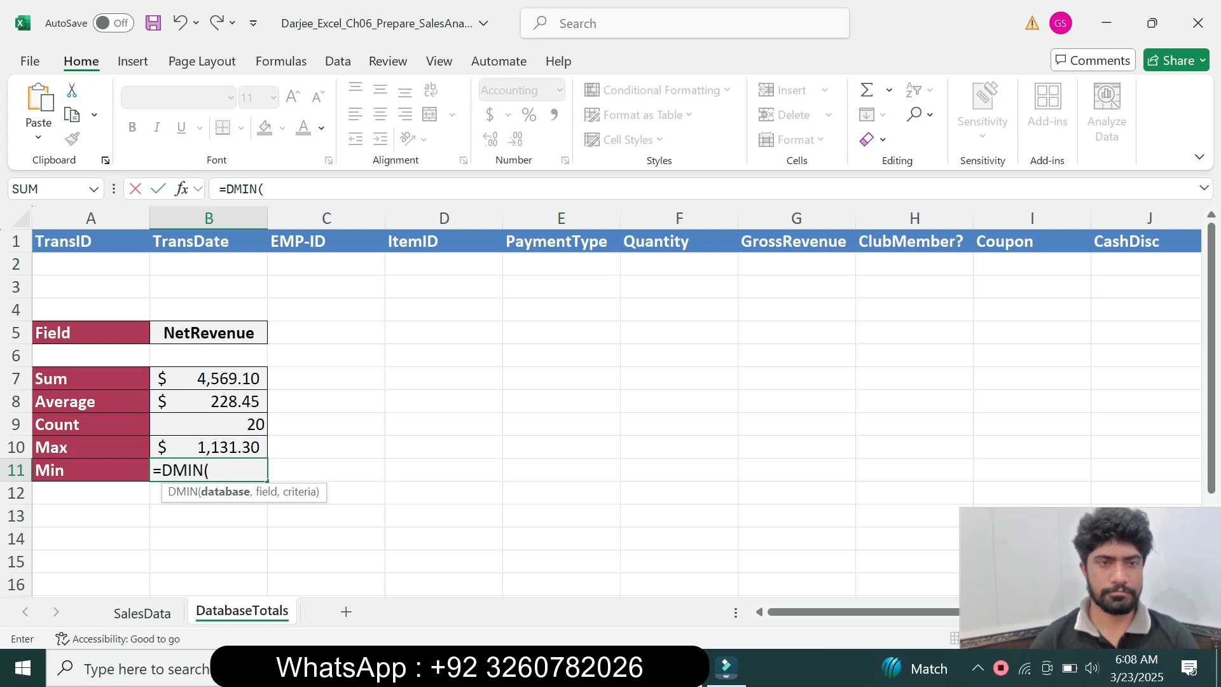
{"action": "left_click", "coordinate": [265, 189]}
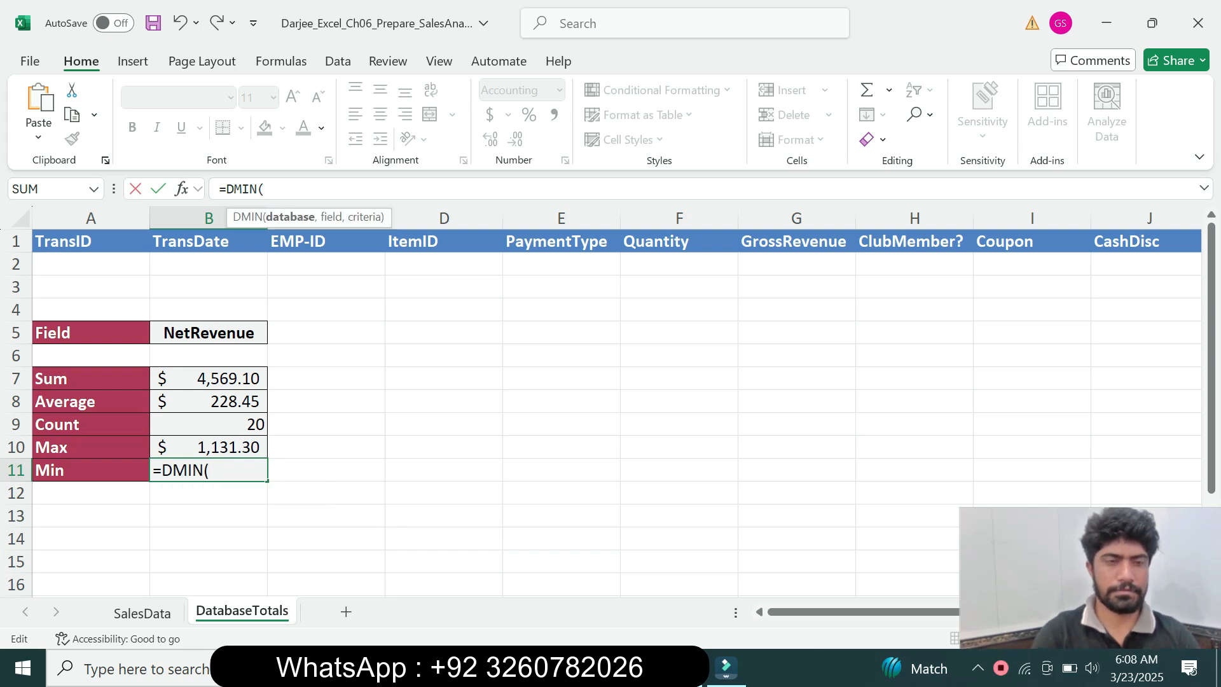
{"action": "type", "text": "sa"}
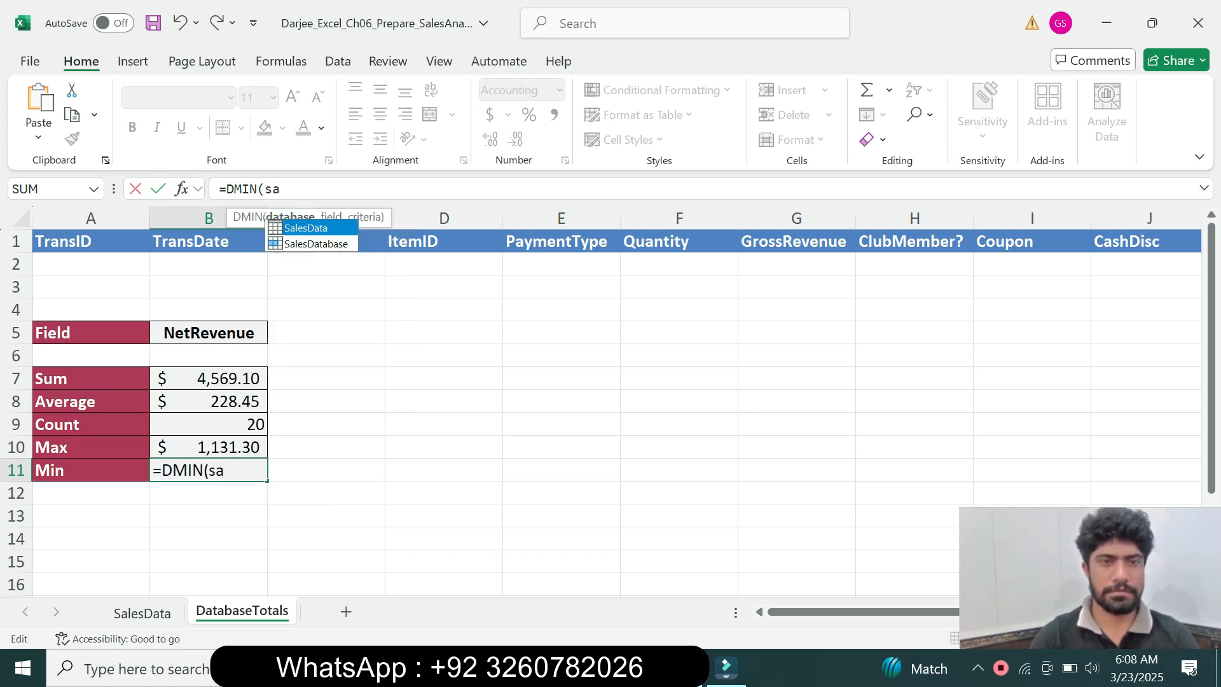
{"action": "key", "text": "Down"}
{"action": "key", "text": "Tab"}
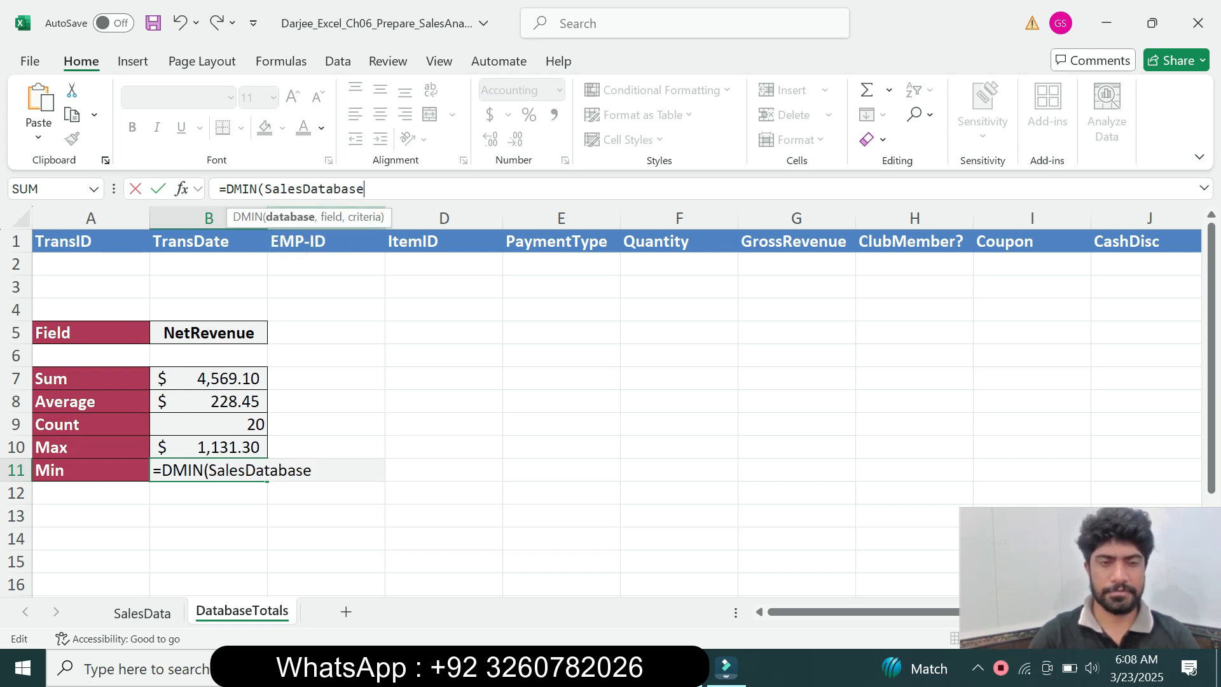
{"action": "key", "text": "BackSpace"}
{"action": "key", "text": "BackSpace"}
{"action": "key", "text": "BackSpace"}
{"action": "key", "text": "BackSpace"}
{"action": "key", "text": "BackSpace"}
{"action": "key", "text": "BackSpace"}
{"action": "key", "text": "BackSpace"}
{"action": "key", "text": "BackSpace"}
{"action": "key", "text": "BackSpace"}
{"action": "key", "text": "BackSpace"}
{"action": "key", "text": "BackSpace"}
{"action": "key", "text": "BackSpace"}
{"action": "key", "text": "BackSpace"}
{"action": "key", "text": "BackSpace"}
{"action": "key", "text": "BackSpace"}
{"action": "key", "text": "BackSpace"}
{"action": "key", "text": "BackSpace"}
{"action": "key", "text": "BackSpace"}
{"action": "key", "text": "BackSpace"}
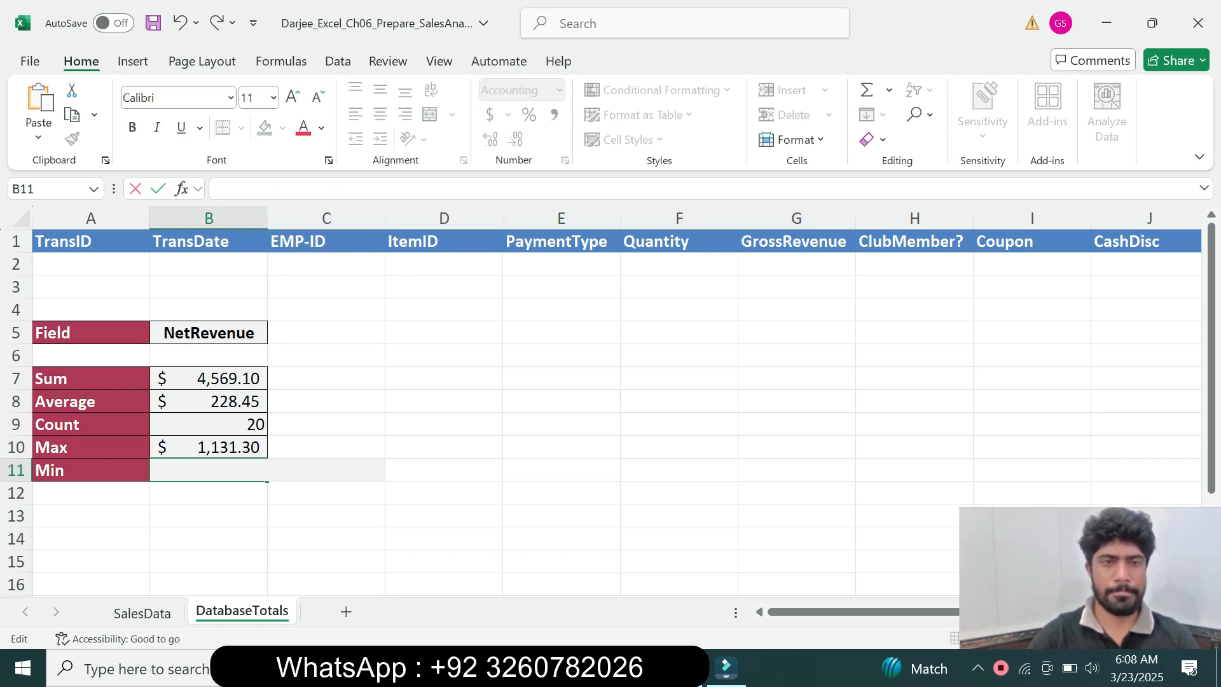
{"action": "key", "text": "Return"}
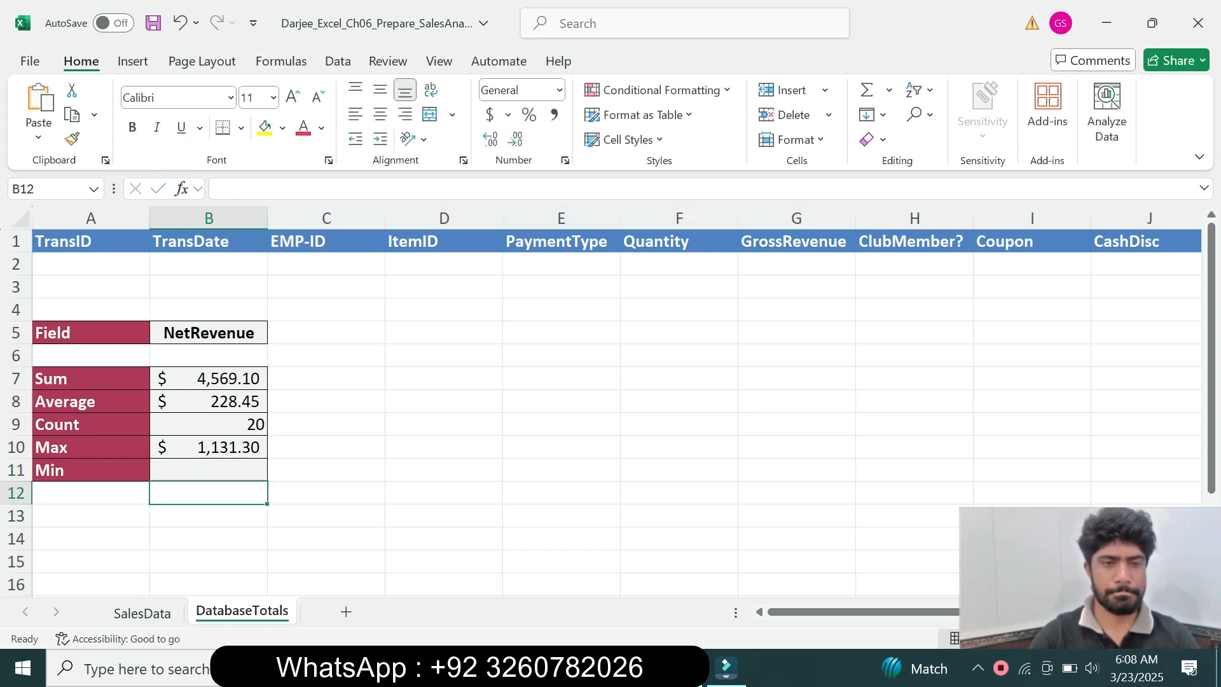
Copy the DMAX formula text from B10 and paste it unchanged into cell B11
{"action": "left_click", "coordinate": [208, 447]}
{"action": "left_click_drag", "start_coordinate": [440, 189], "coordinate": [219, 189]}
{"action": "key", "text": "ctrl+c"}
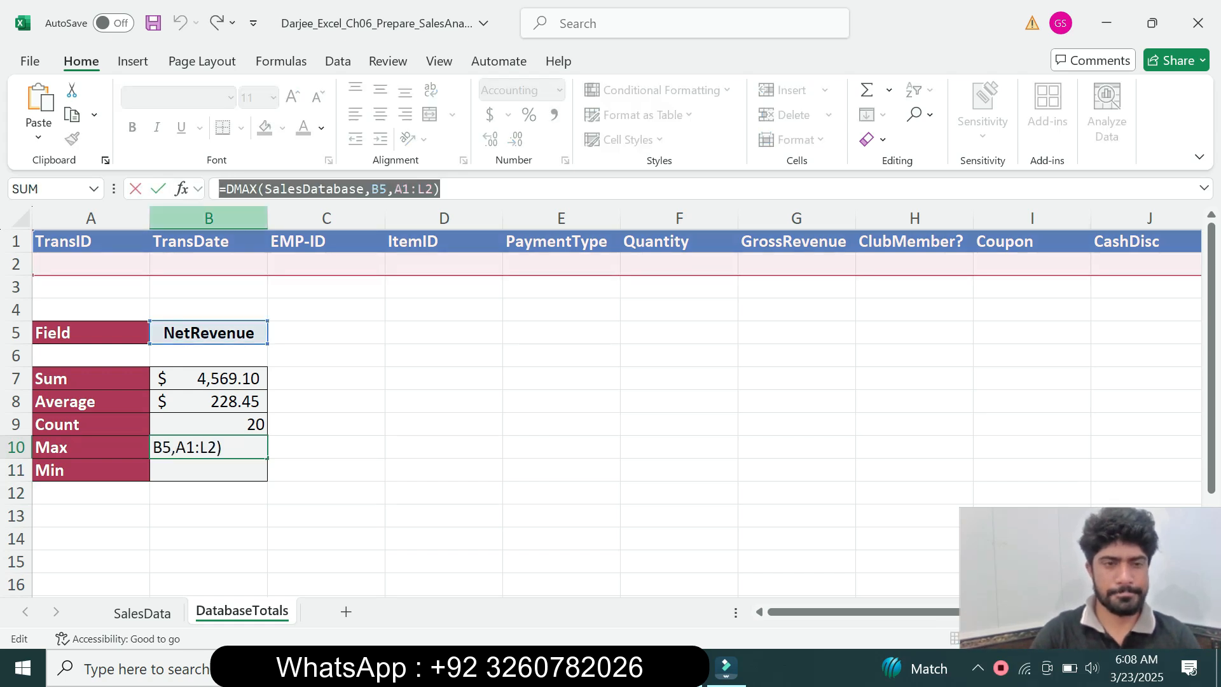
{"action": "key", "text": "Return"}
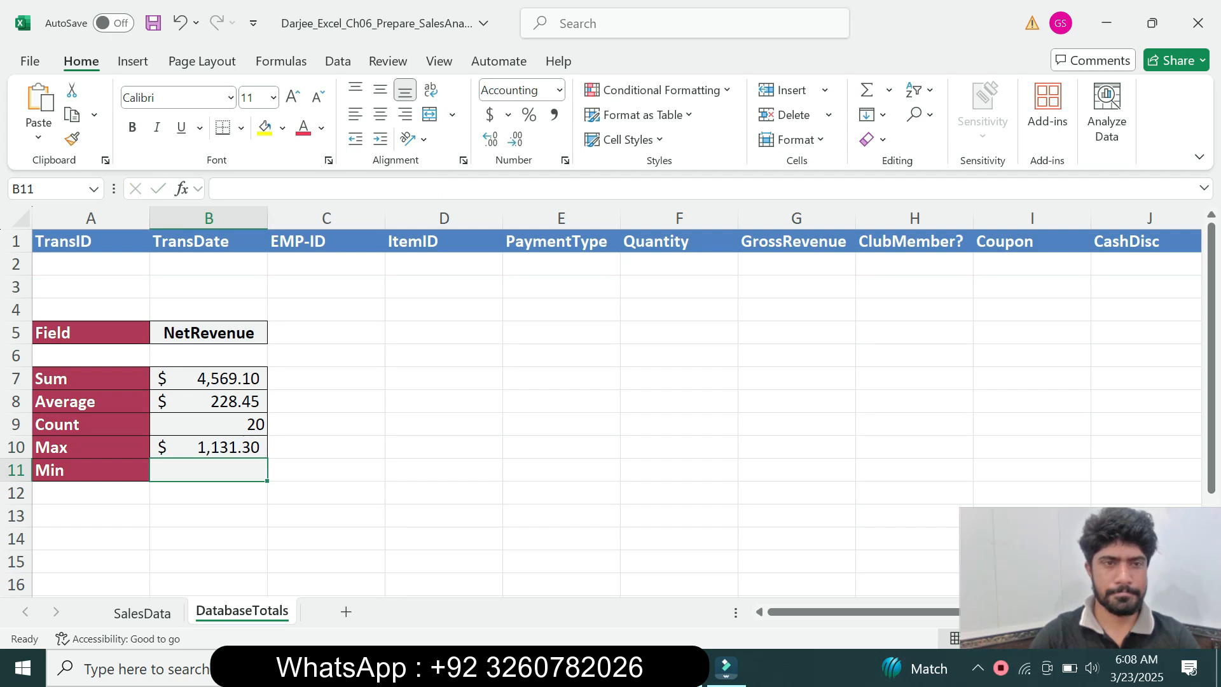
{"action": "left_click", "coordinate": [220, 189]}
{"action": "key", "text": "ctrl+v"}
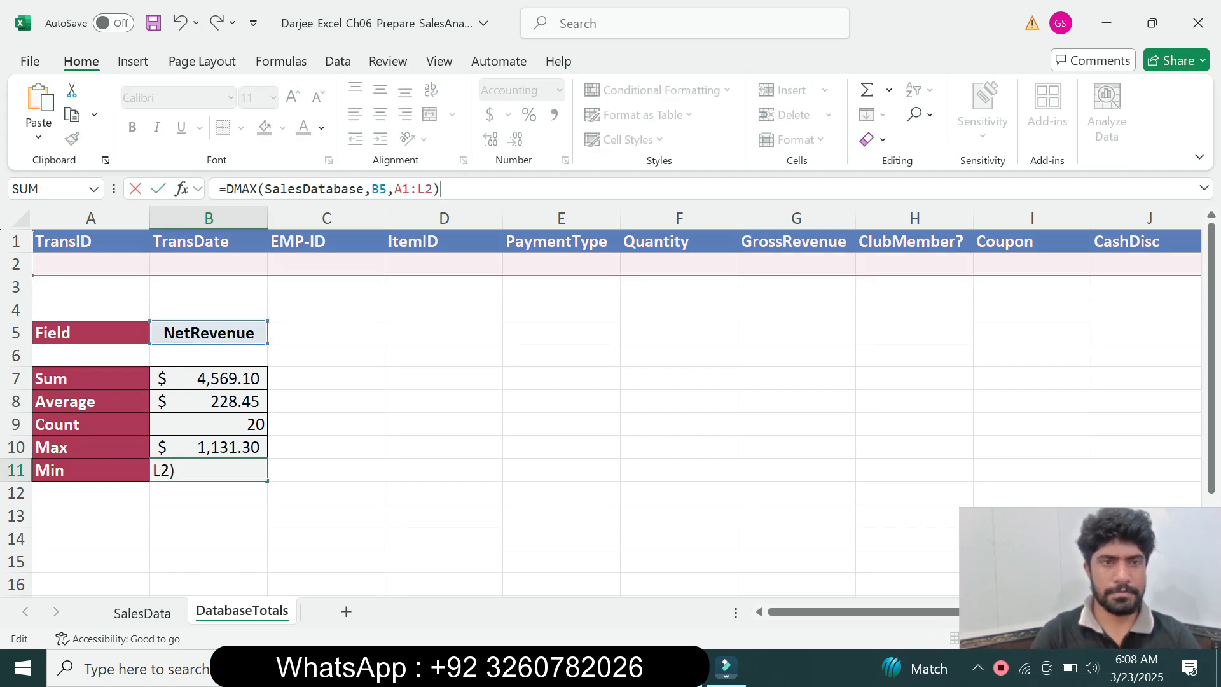
Replace the function name in B11's formula with DMIN, keeping the SalesDatabase, B5 and A1:L2 arguments
{"action": "left_click", "coordinate": [250, 188]}
{"action": "key", "text": "BackSpace"}
{"action": "key", "text": "BackSpace"}
{"action": "key", "text": "BackSpace"}
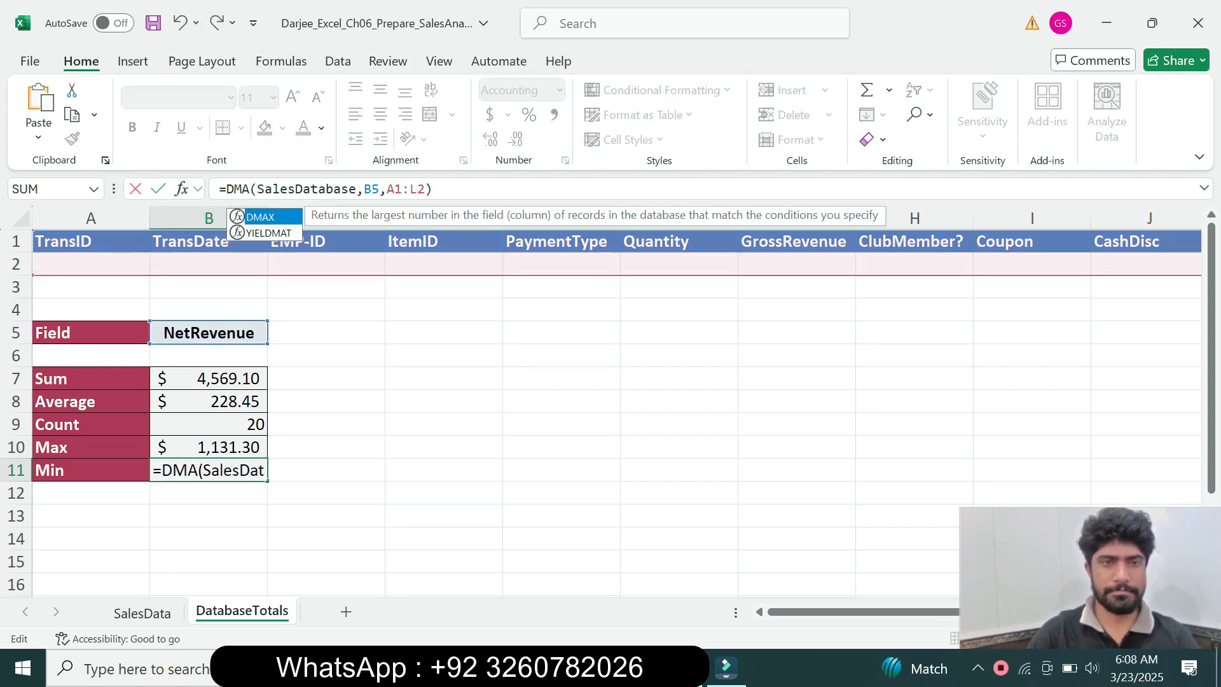
{"action": "type", "text": "mi"}
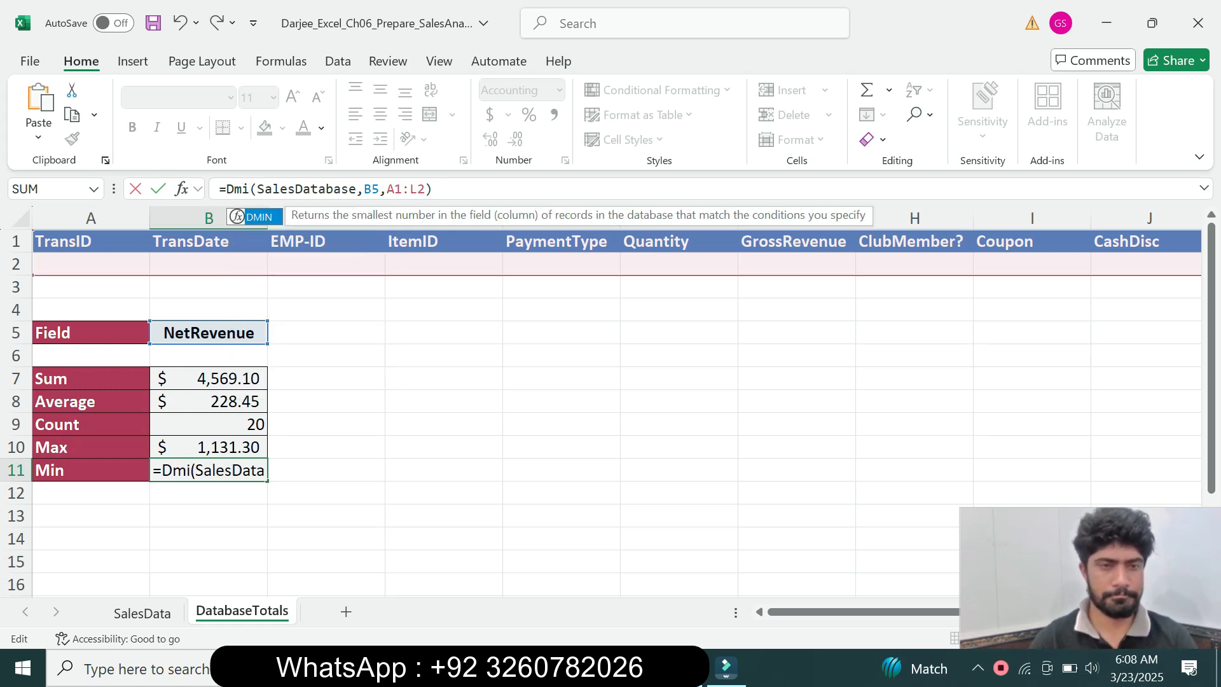
{"action": "key", "text": "Tab"}
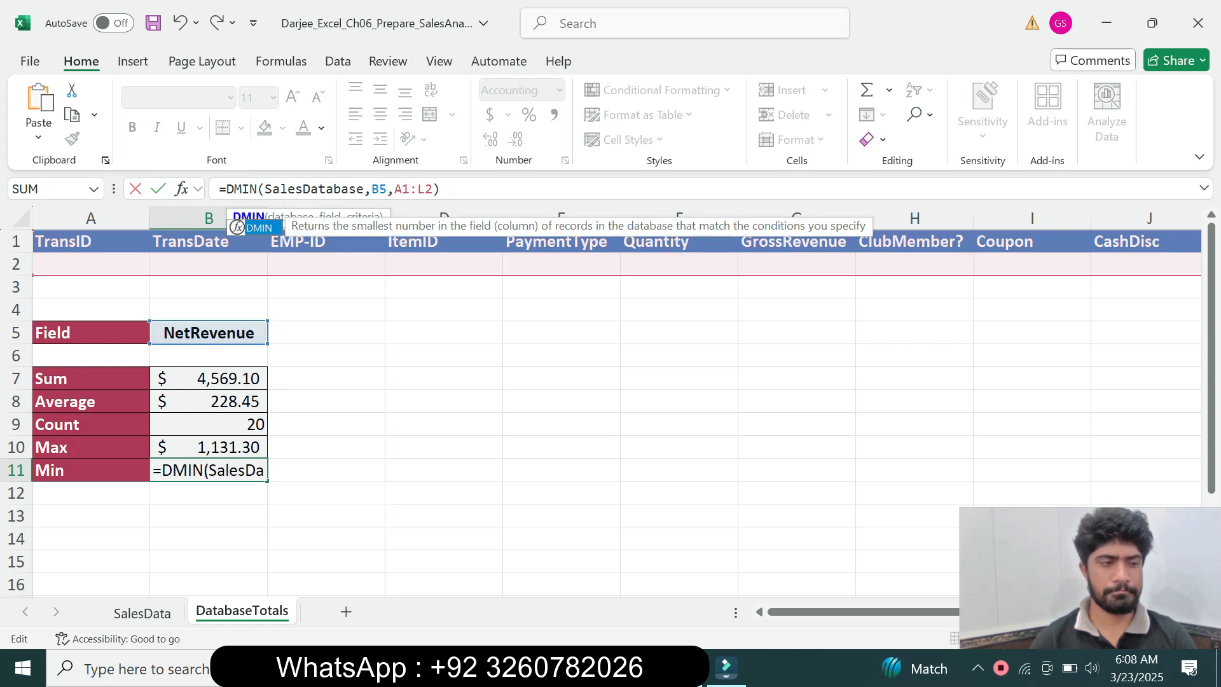
{"action": "left_click", "coordinate": [441, 189]}
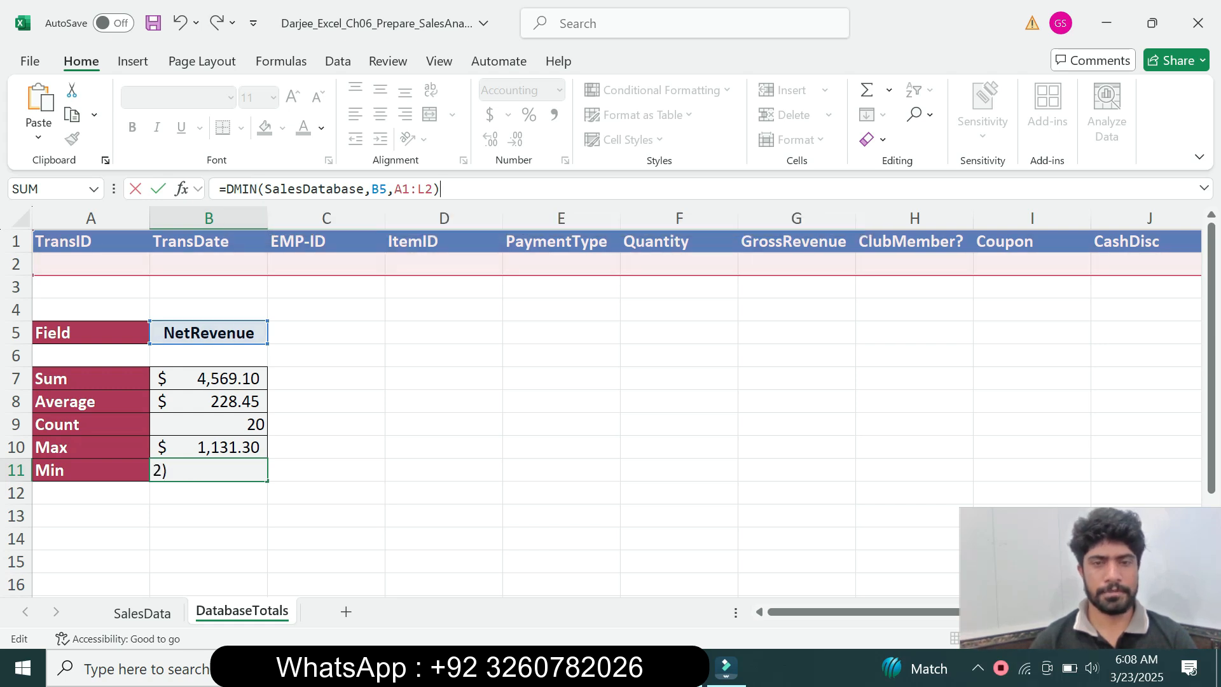
{"action": "key", "text": "Return"}
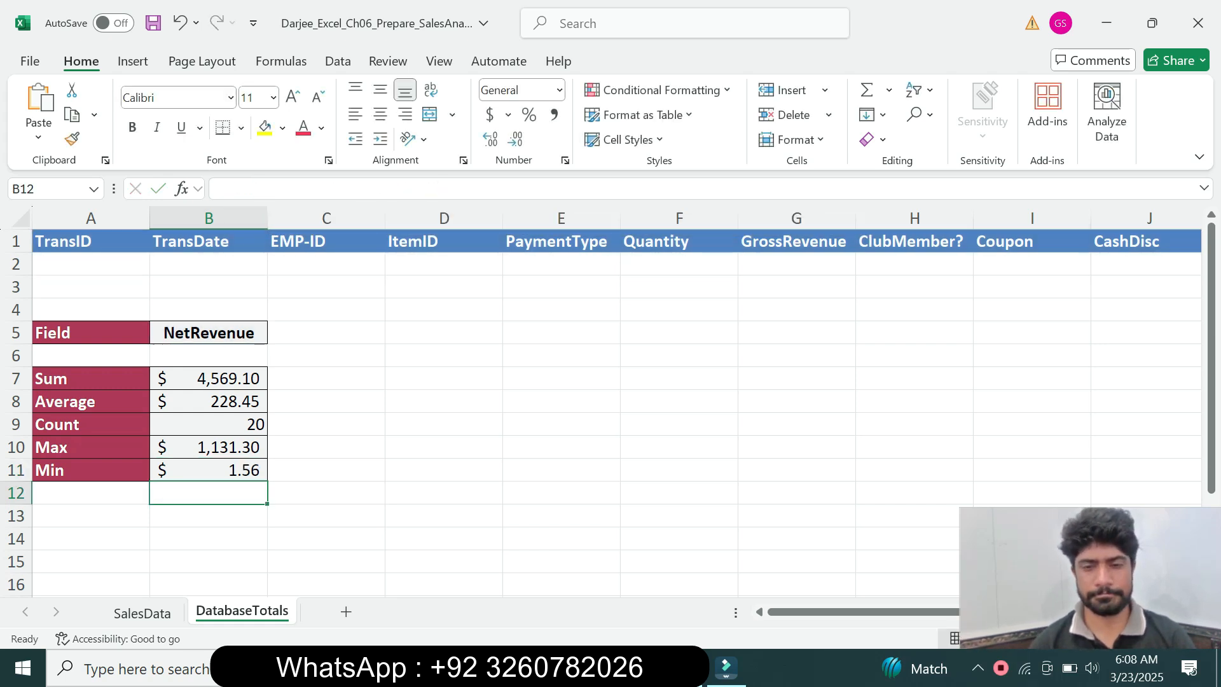
Switch to Word to review the criteria instruction, select its transaction date 11/15/2025, and return to Excel
{"action": "key", "text": "alt+Tab"}
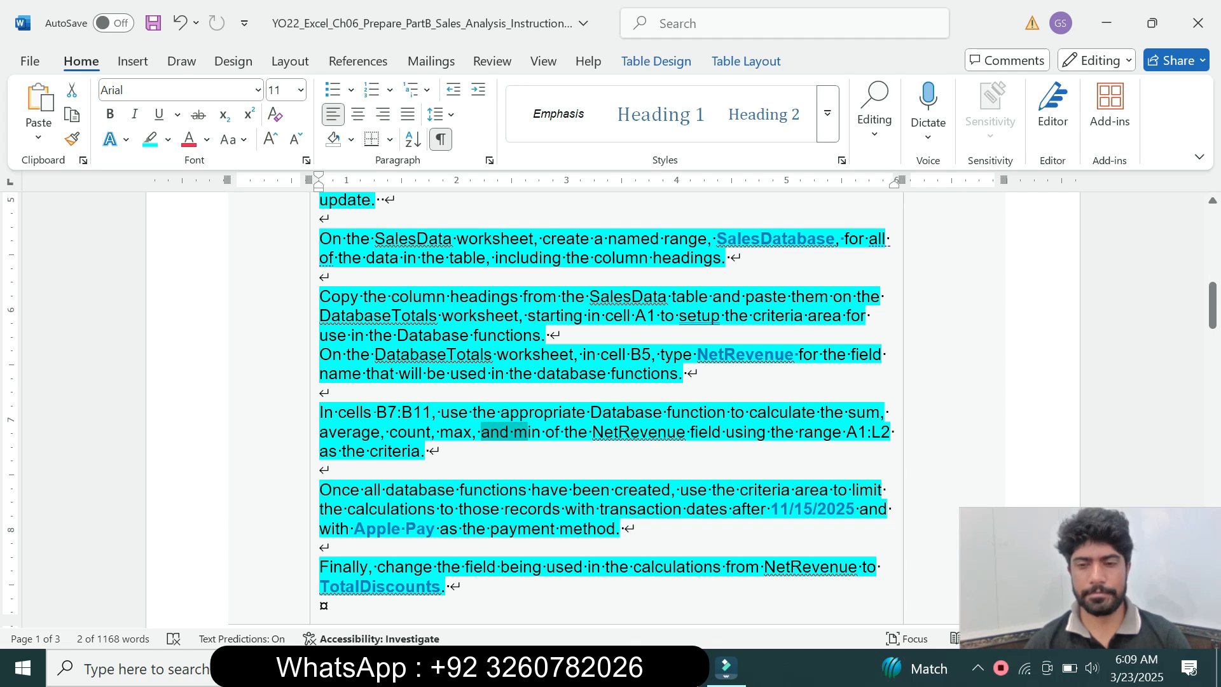
{"action": "key", "text": "alt"}
{"action": "left_click", "coordinate": [560, 510]}
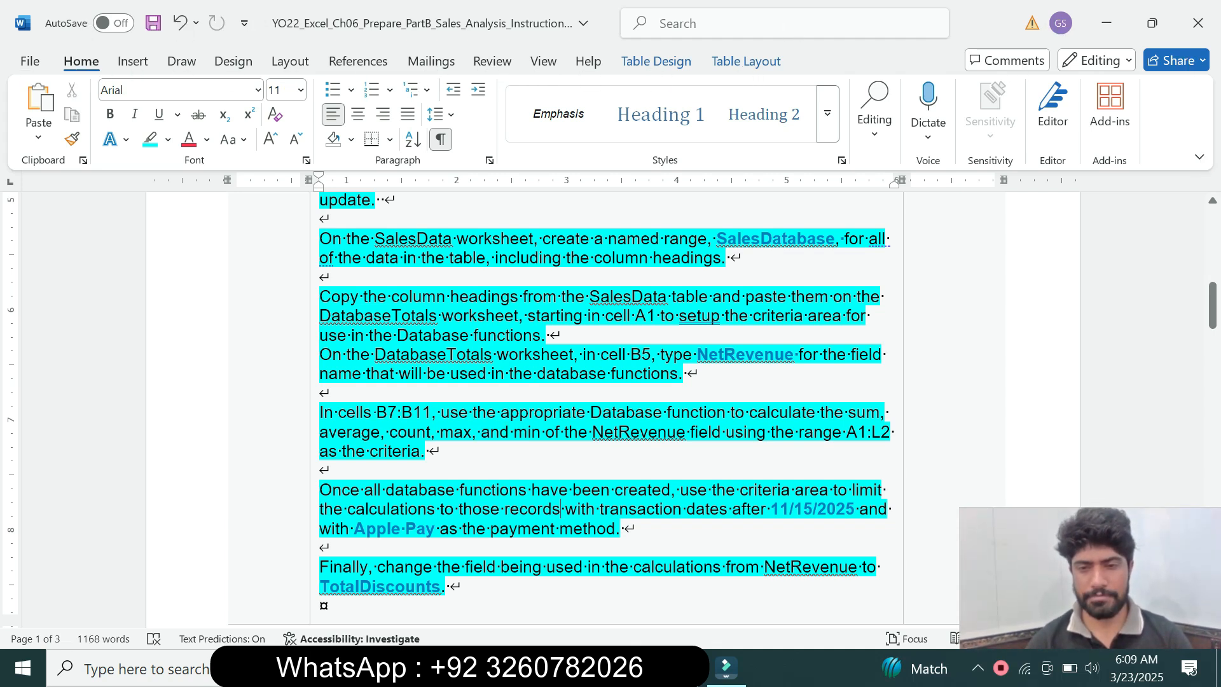
{"action": "left_click_drag", "start_coordinate": [770, 509], "coordinate": [855, 509]}
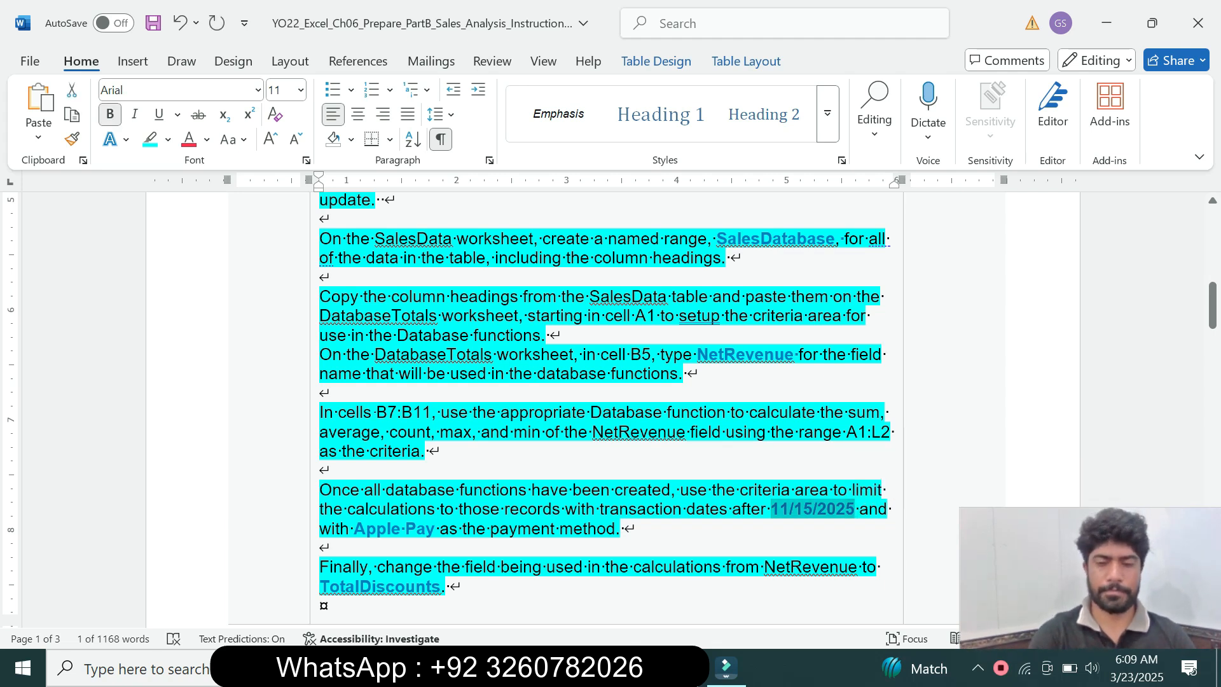
{"action": "key", "text": "alt+Tab"}
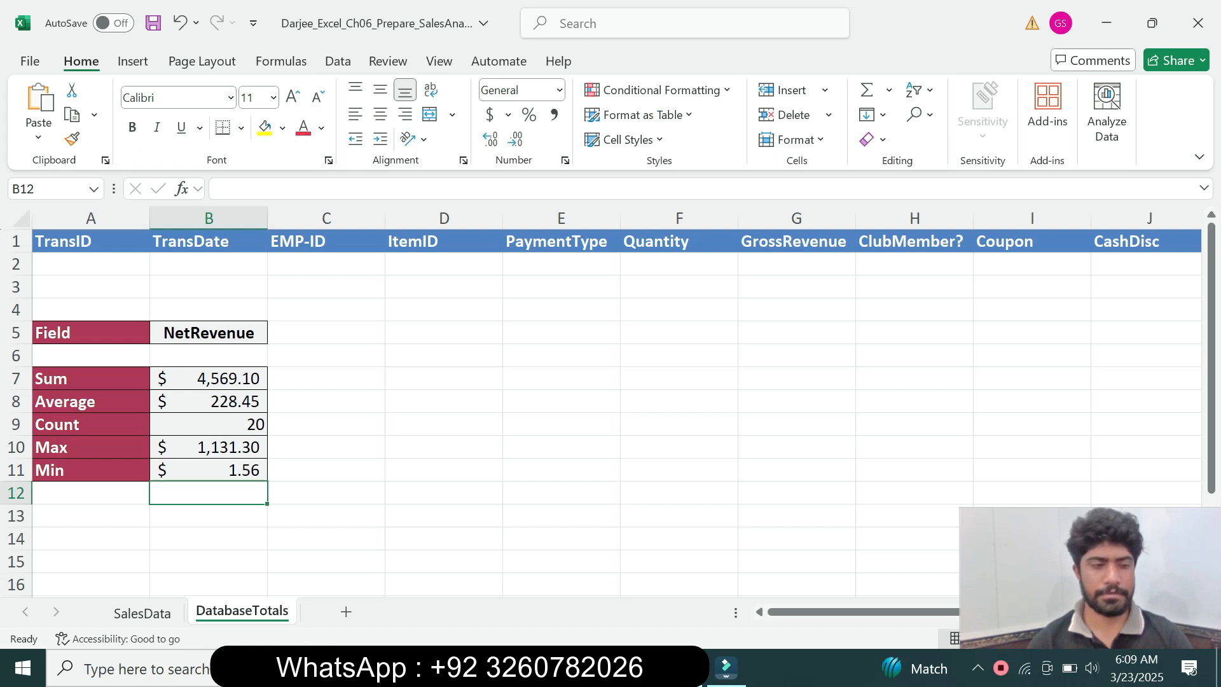
Enter >11/15/2025 as the TransDate criterion in cell B2 of DatabaseTotals
{"action": "left_click", "coordinate": [209, 264]}
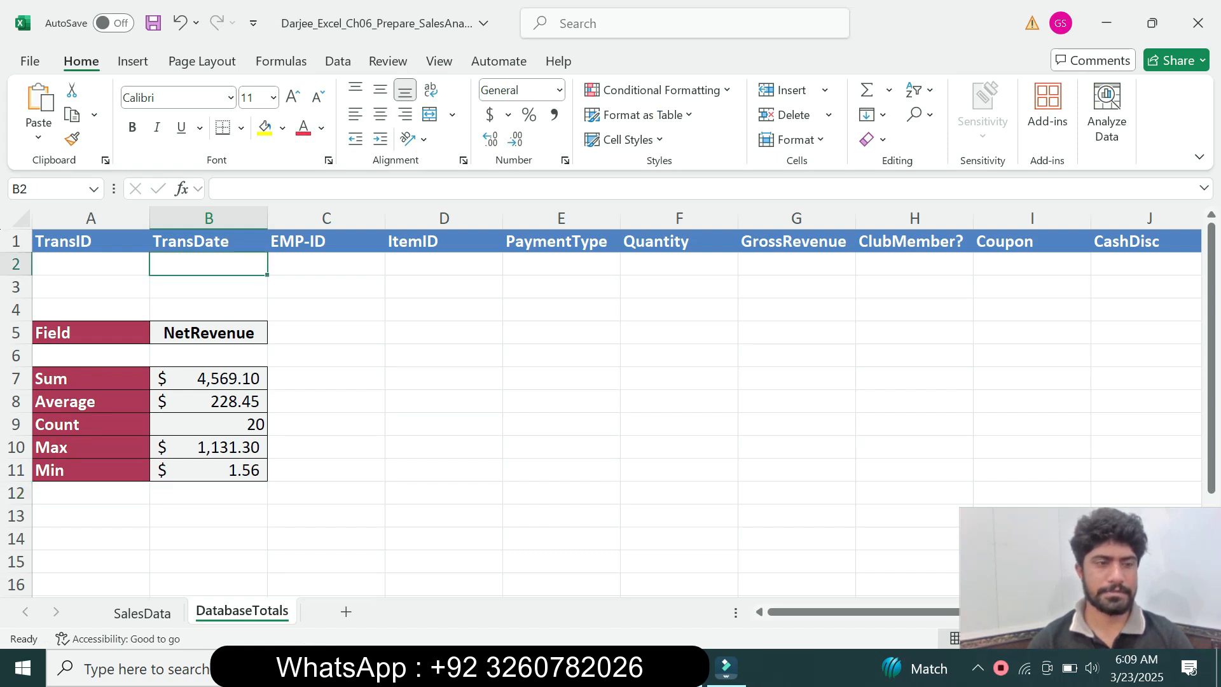
{"action": "type", "text": "11/15/2025"}
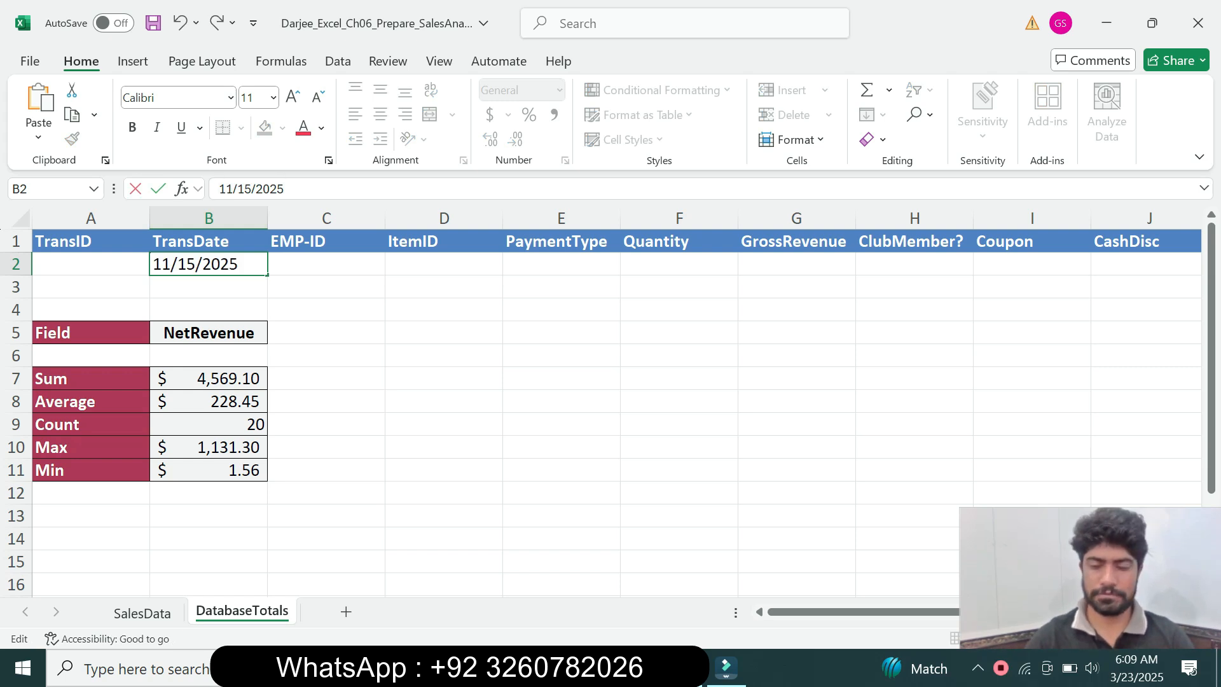
{"action": "type", "text": ">"}
{"action": "key", "text": "Return"}
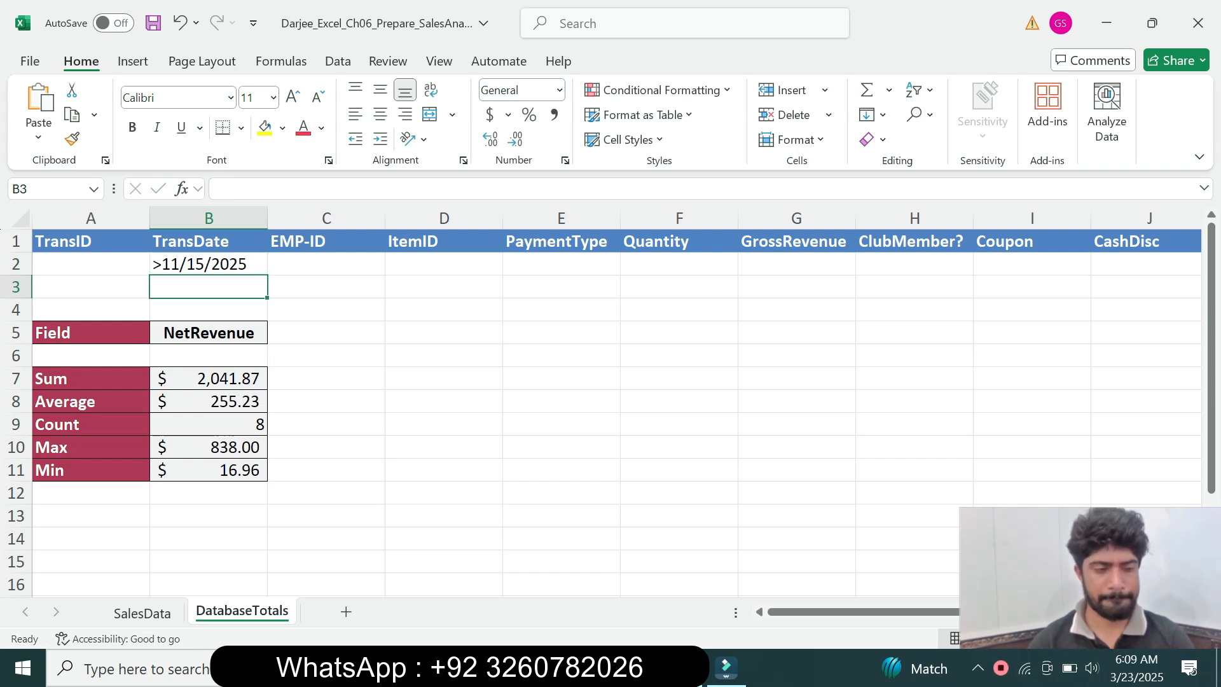
Switch to Word to select the Apple Pay payment method, then enter it in Excel as the PaymentType criterion in E2
{"action": "key", "text": "alt+Tab"}
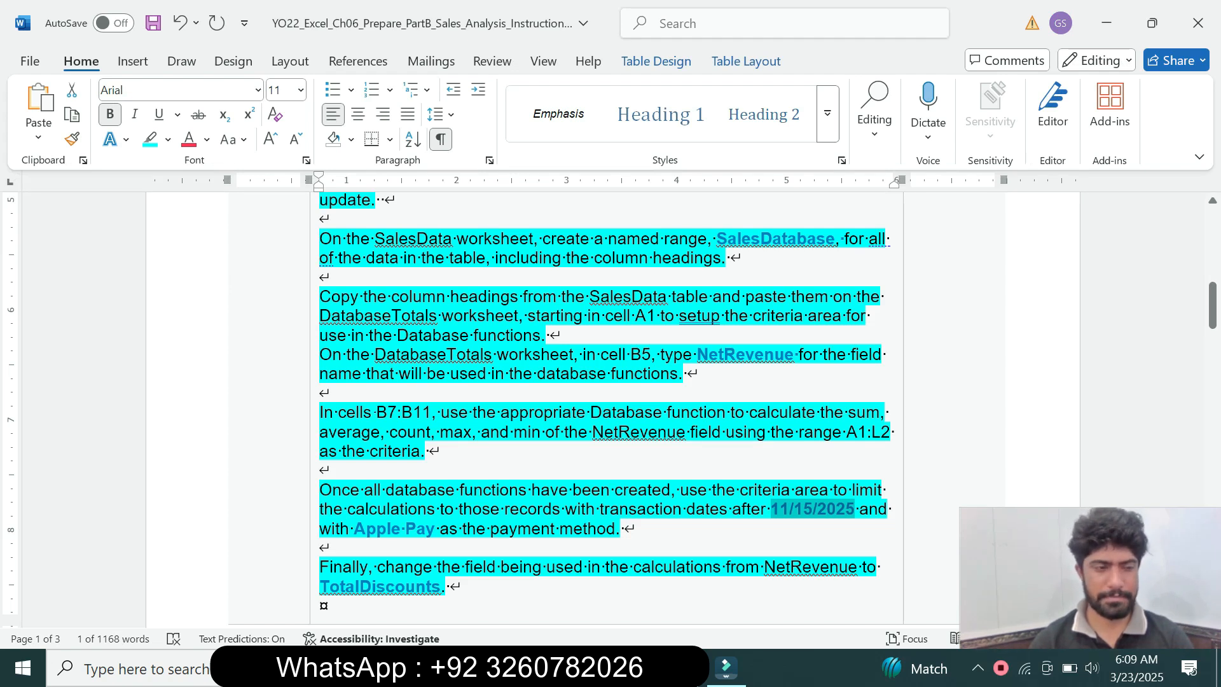
{"action": "left_click_drag", "start_coordinate": [354, 528], "coordinate": [437, 528]}
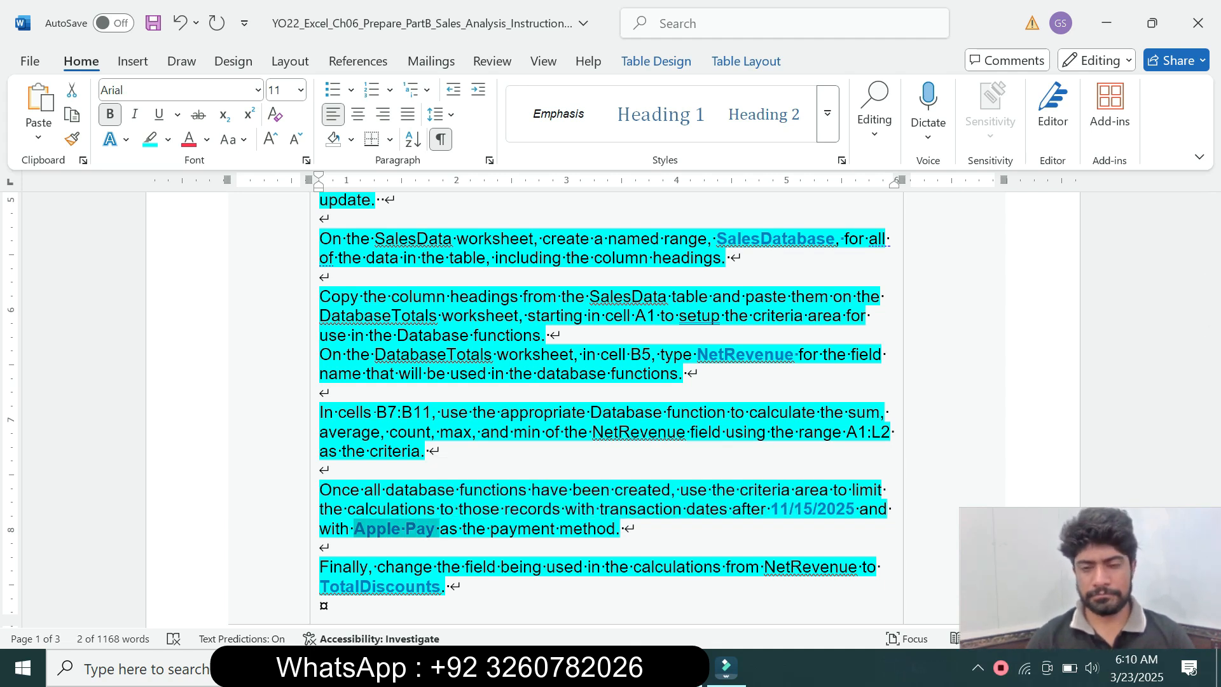
{"action": "key", "text": "alt+Tab"}
{"action": "left_click", "coordinate": [560, 264]}
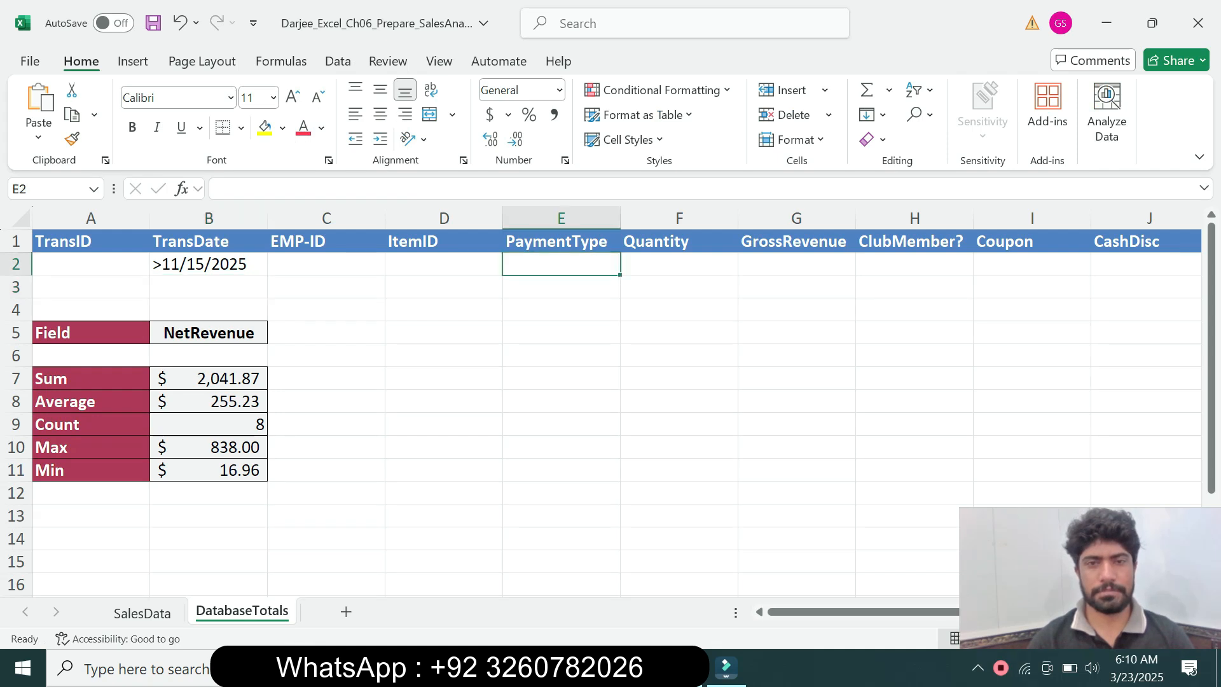
{"action": "type", "text": "Apple Pay"}
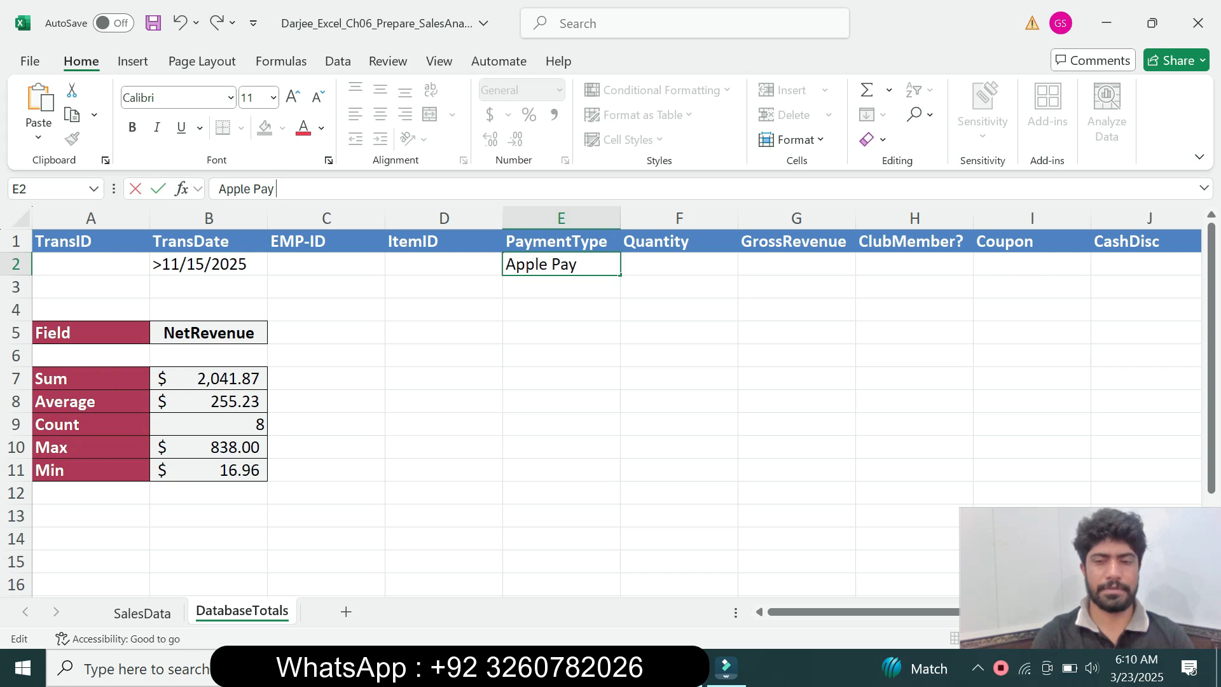
{"action": "key", "text": "Return"}
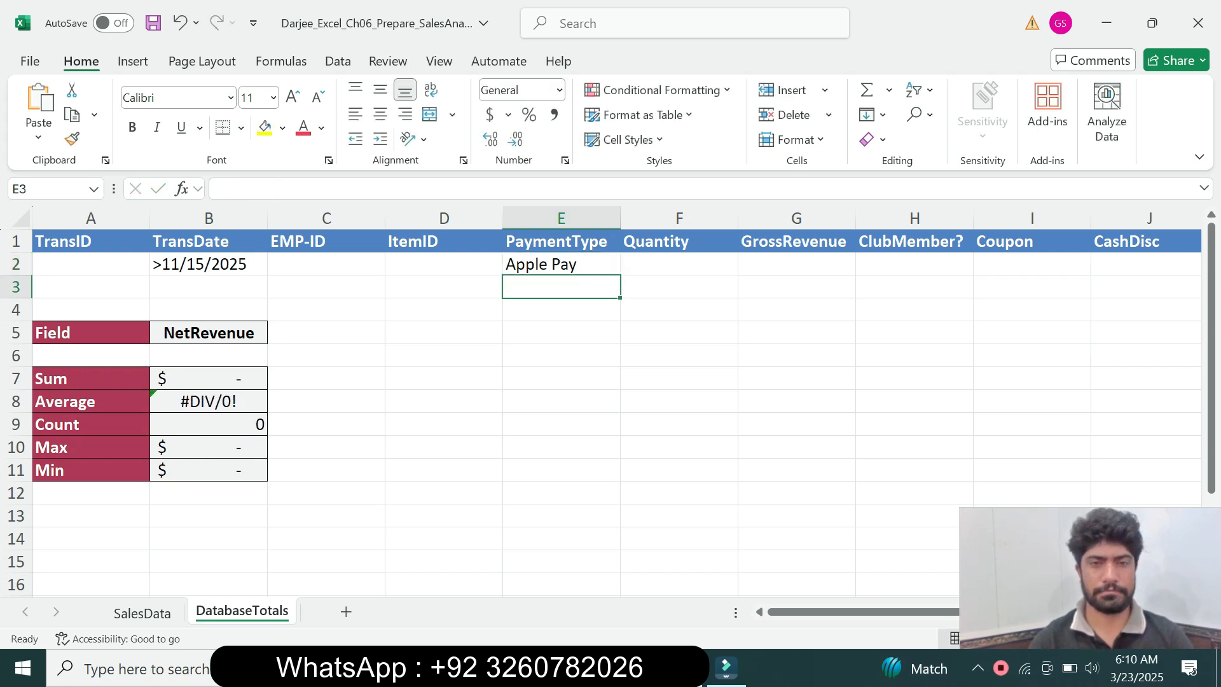
Clear the Apple Pay criterion from cell E2
{"action": "left_click", "coordinate": [560, 264]}
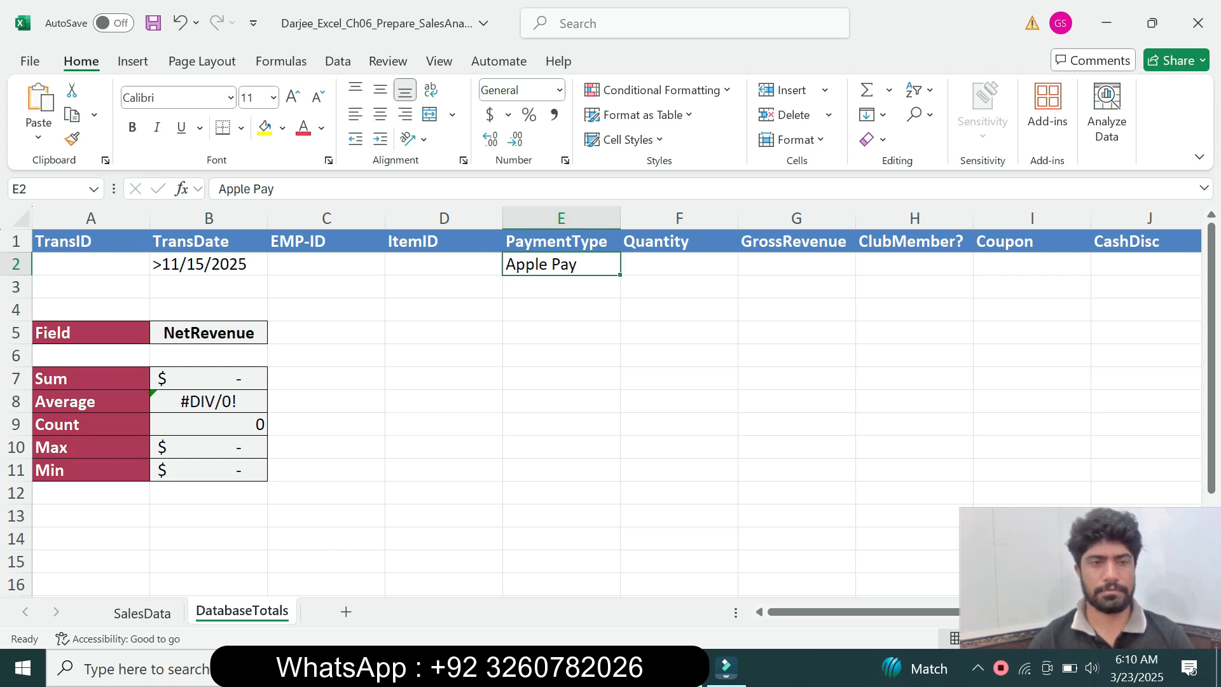
{"action": "left_click_drag", "start_coordinate": [278, 189], "coordinate": [217, 189]}
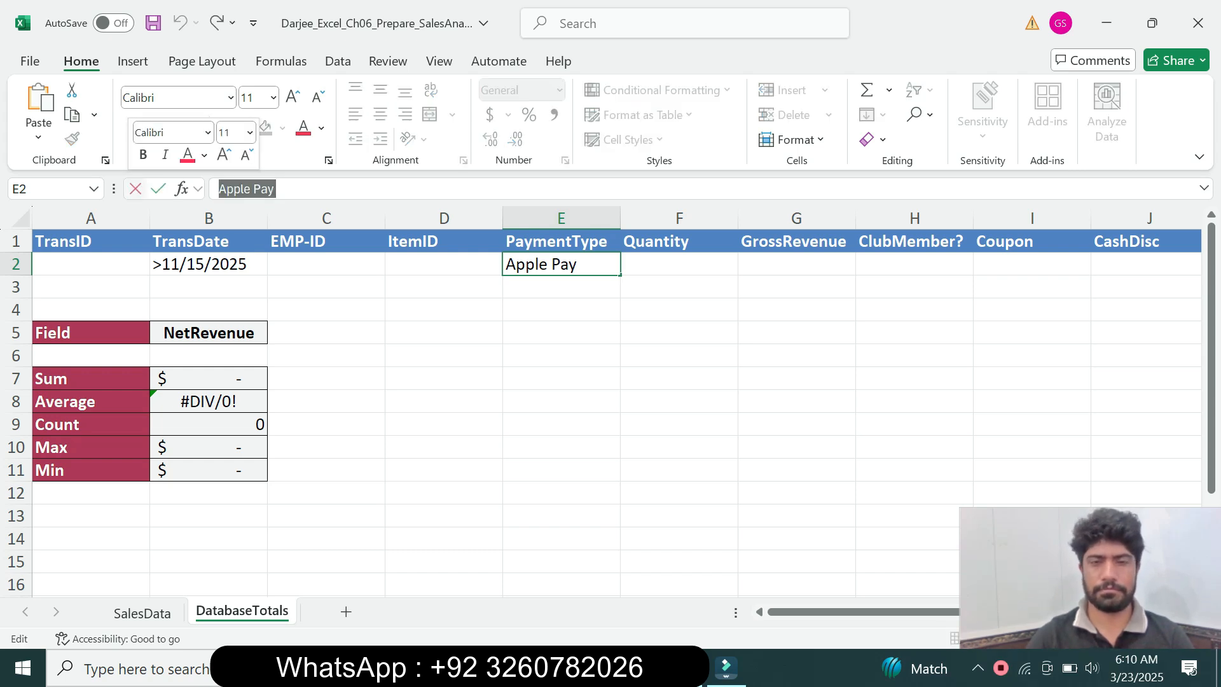
{"action": "key", "text": "BackSpace"}
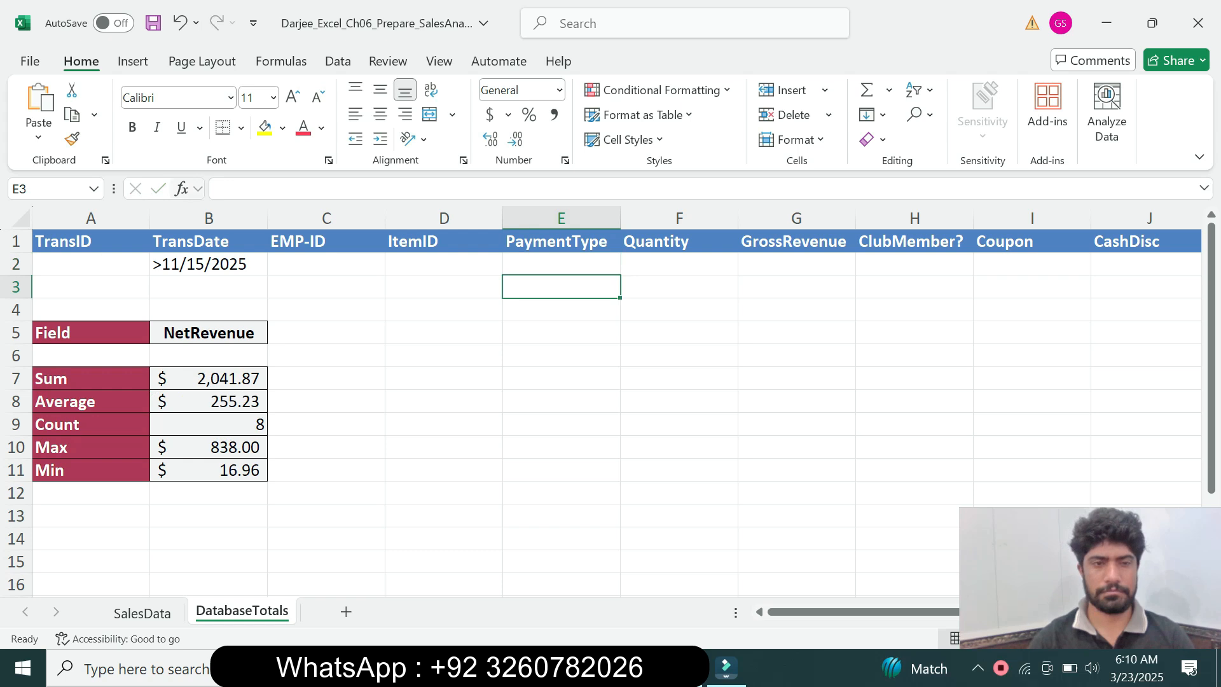
{"action": "left_click", "coordinate": [561, 355]}
Recheck the payment method instruction in Word, return to Excel and enter Apple Pay in E2 again
{"action": "key", "text": "alt+Tab"}
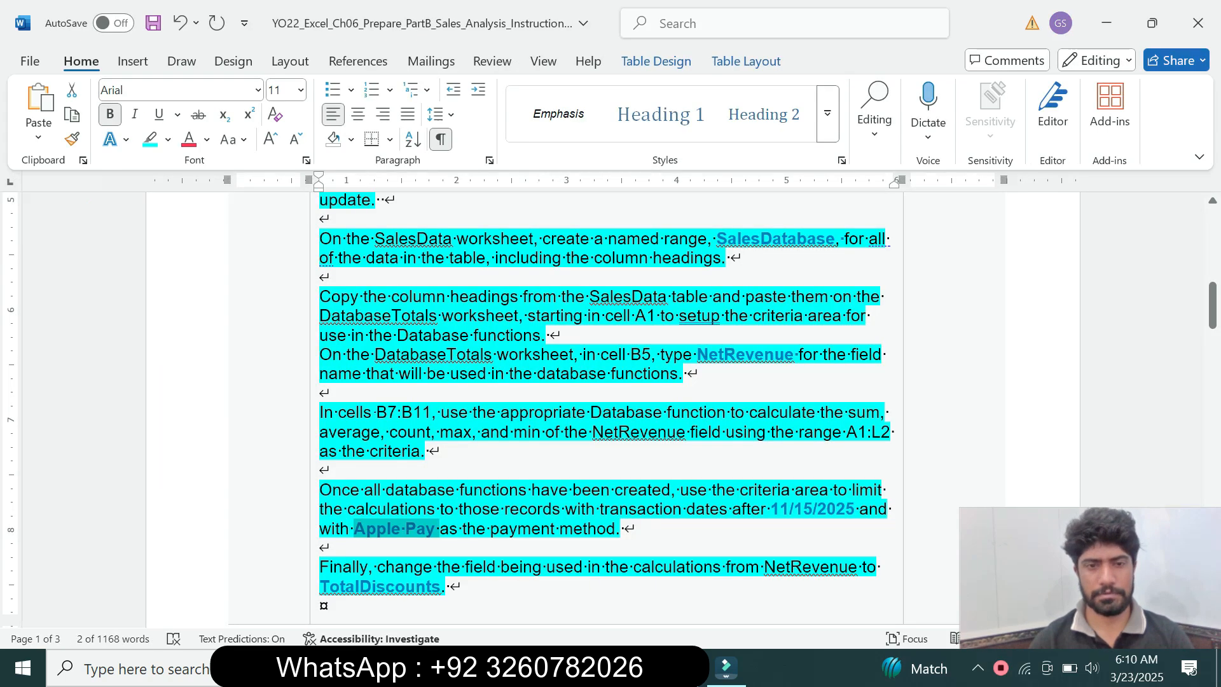
{"action": "left_click", "coordinate": [314, 509]}
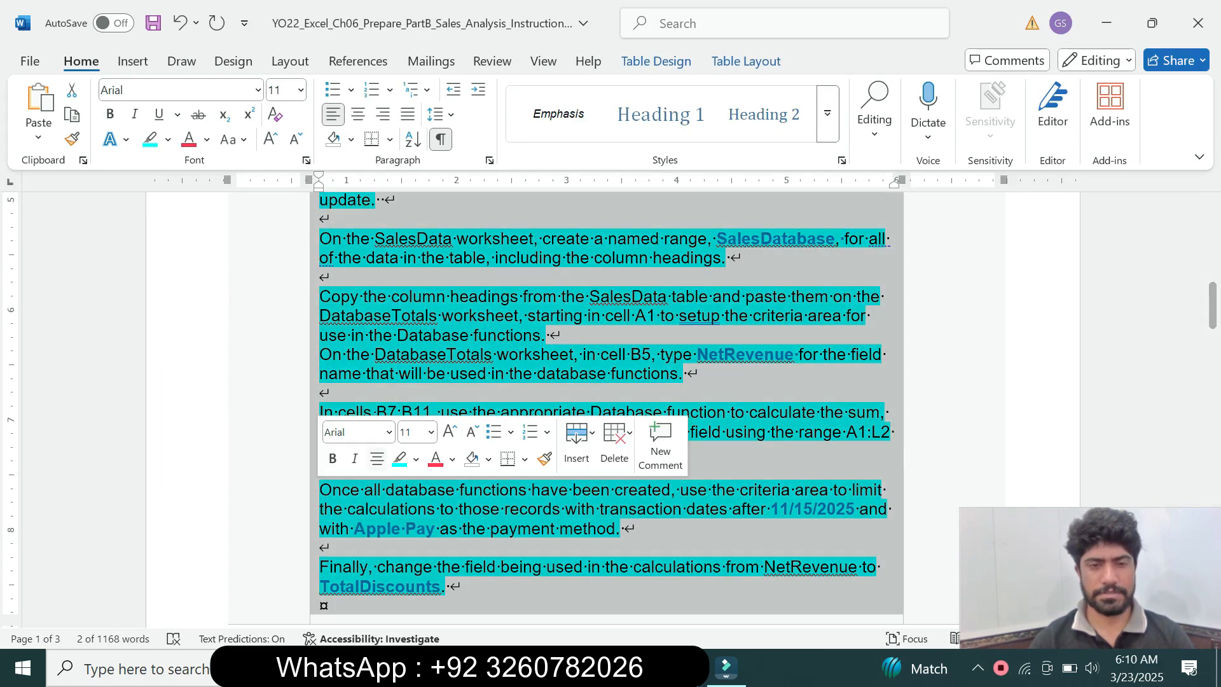
{"action": "left_click", "coordinate": [321, 547]}
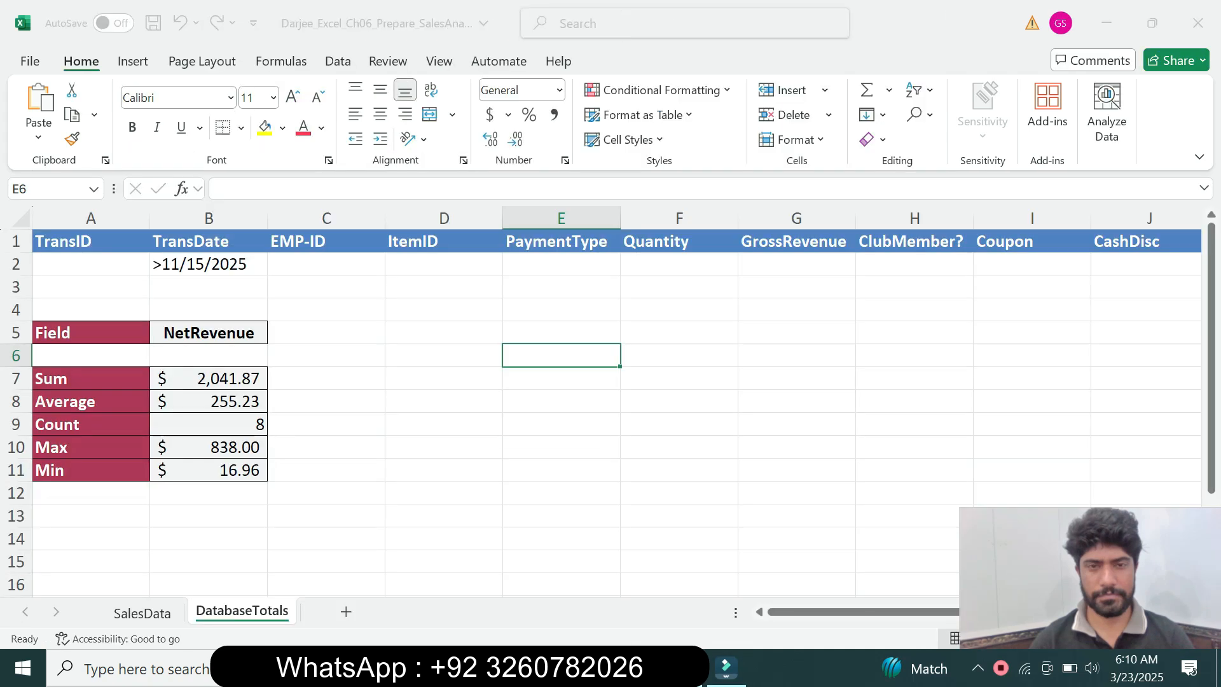
{"action": "key", "text": "alt+Tab"}
{"action": "left_click", "coordinate": [561, 264]}
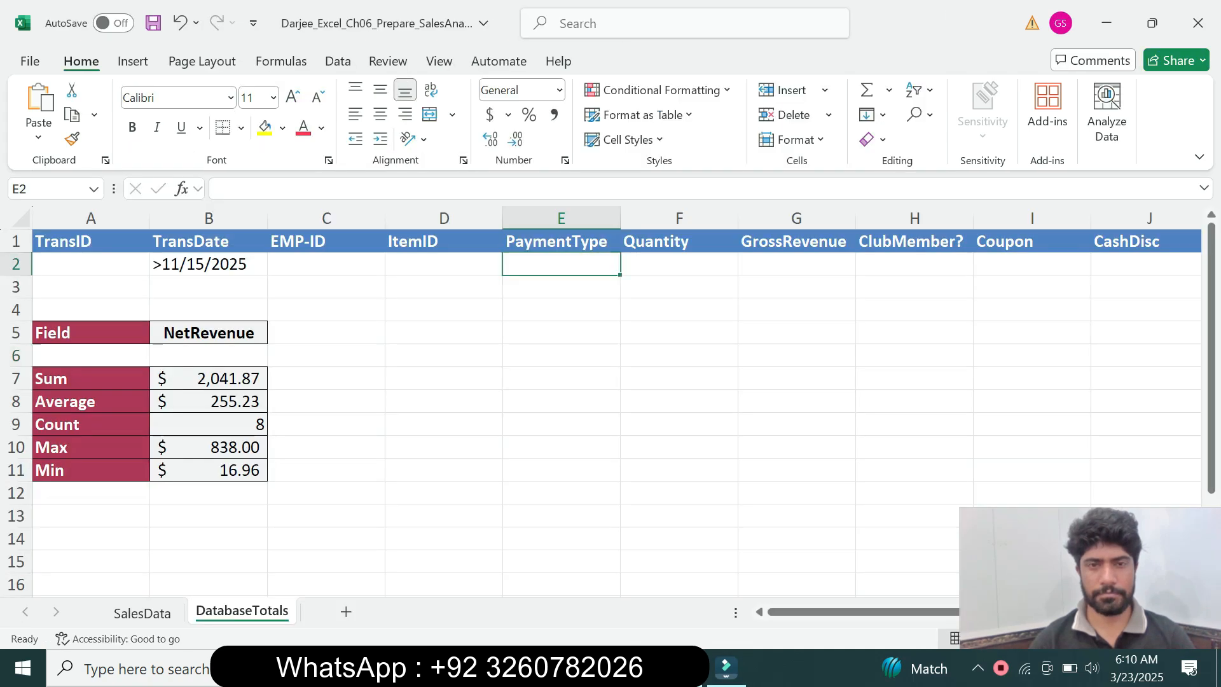
{"action": "type", "text": "Apple Pay"}
{"action": "key", "text": "Return"}
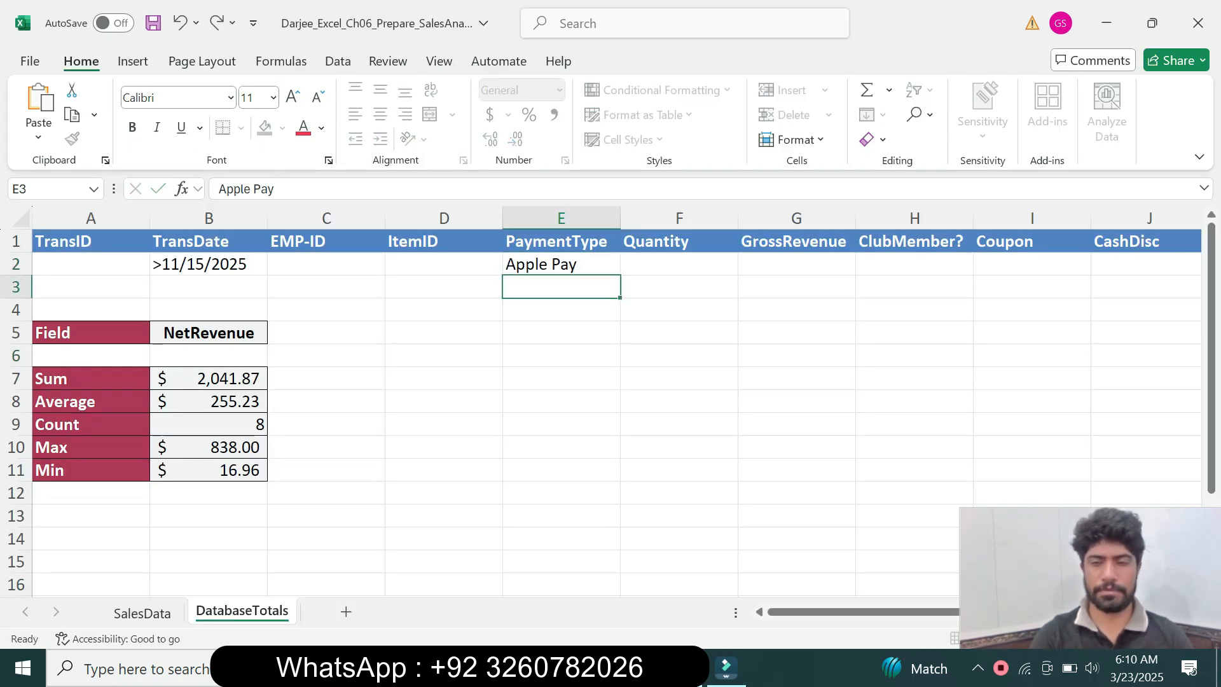
Copy TotalDiscounts from the last instruction in Word and paste it over the field name in Excel cell B5
{"action": "key", "text": "alt+Tab"}
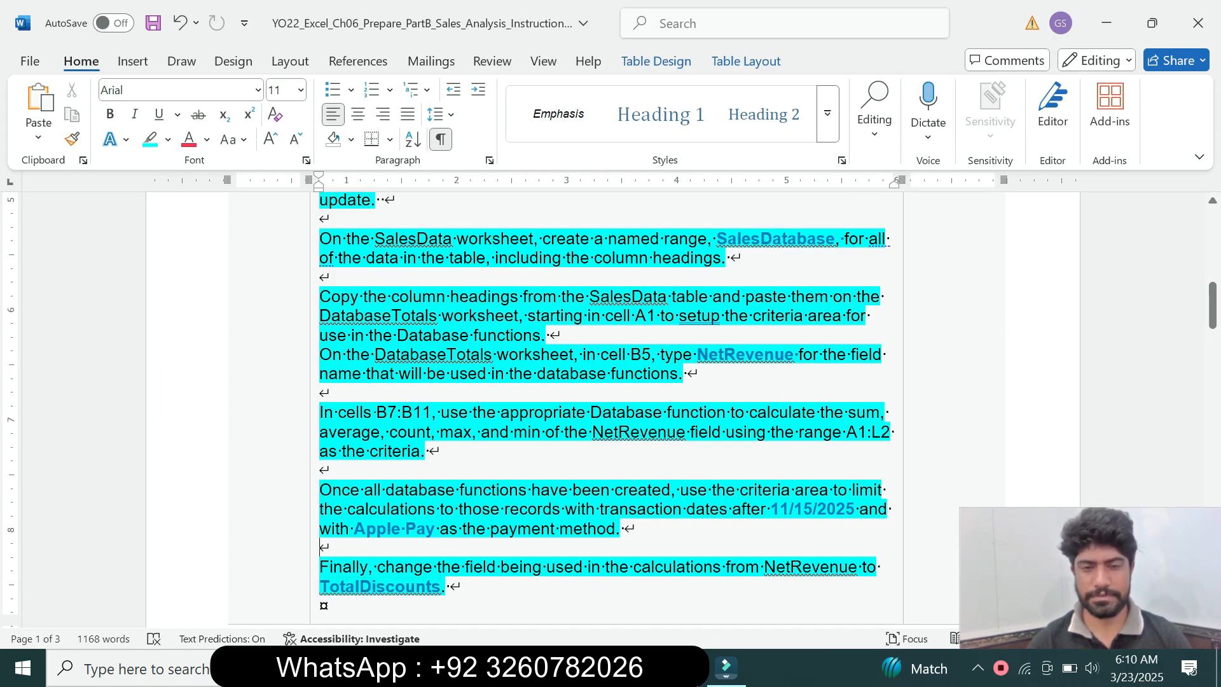
{"action": "left_click_drag", "start_coordinate": [1212, 306], "coordinate": [1212, 318]}
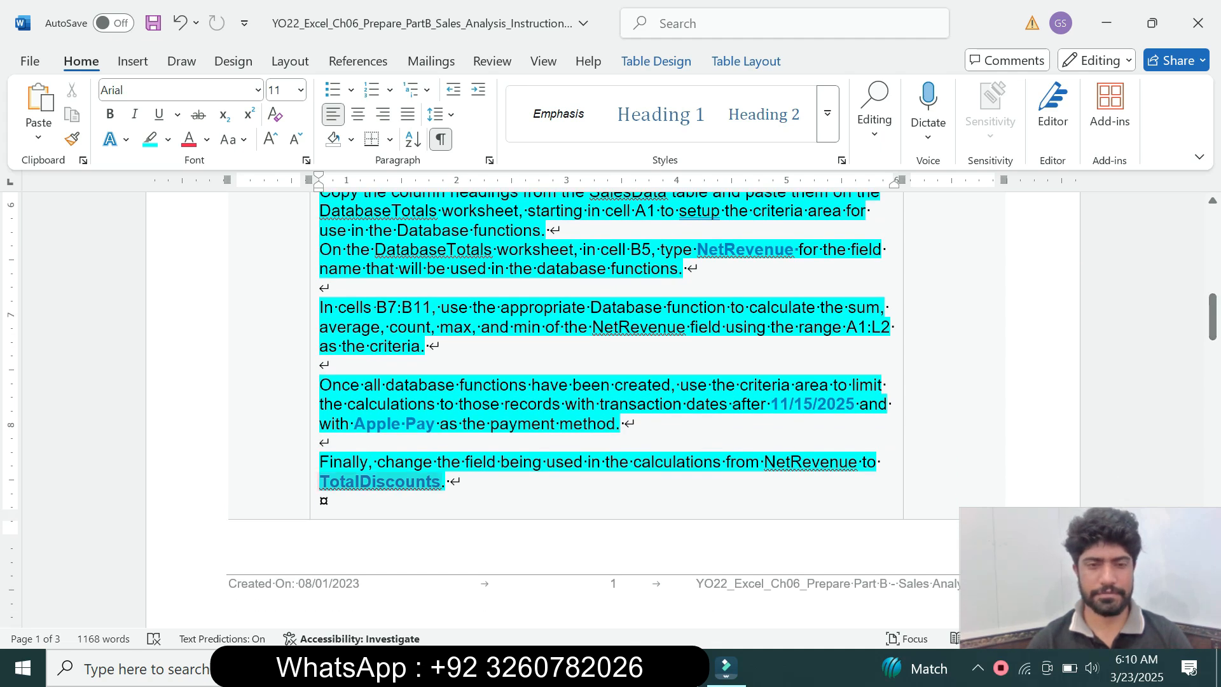
{"action": "left_click_drag", "start_coordinate": [320, 481], "coordinate": [440, 482]}
{"action": "key", "text": "ctrl+c"}
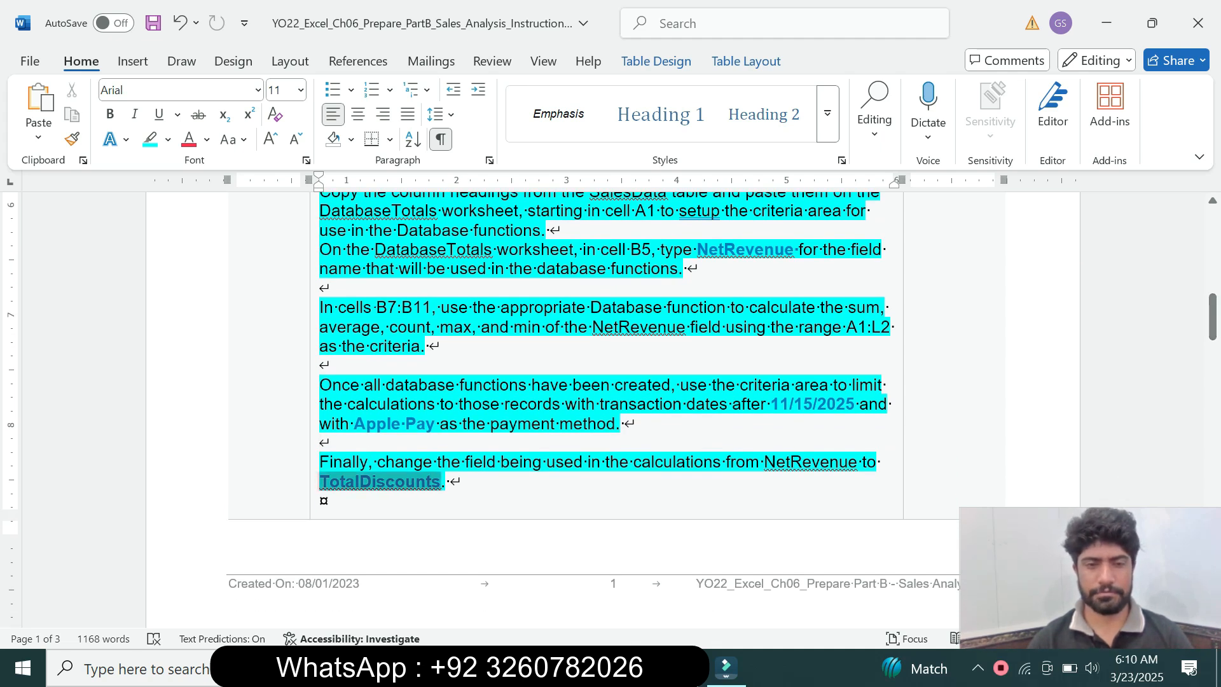
{"action": "key", "text": "alt+Tab"}
{"action": "left_click", "coordinate": [208, 333]}
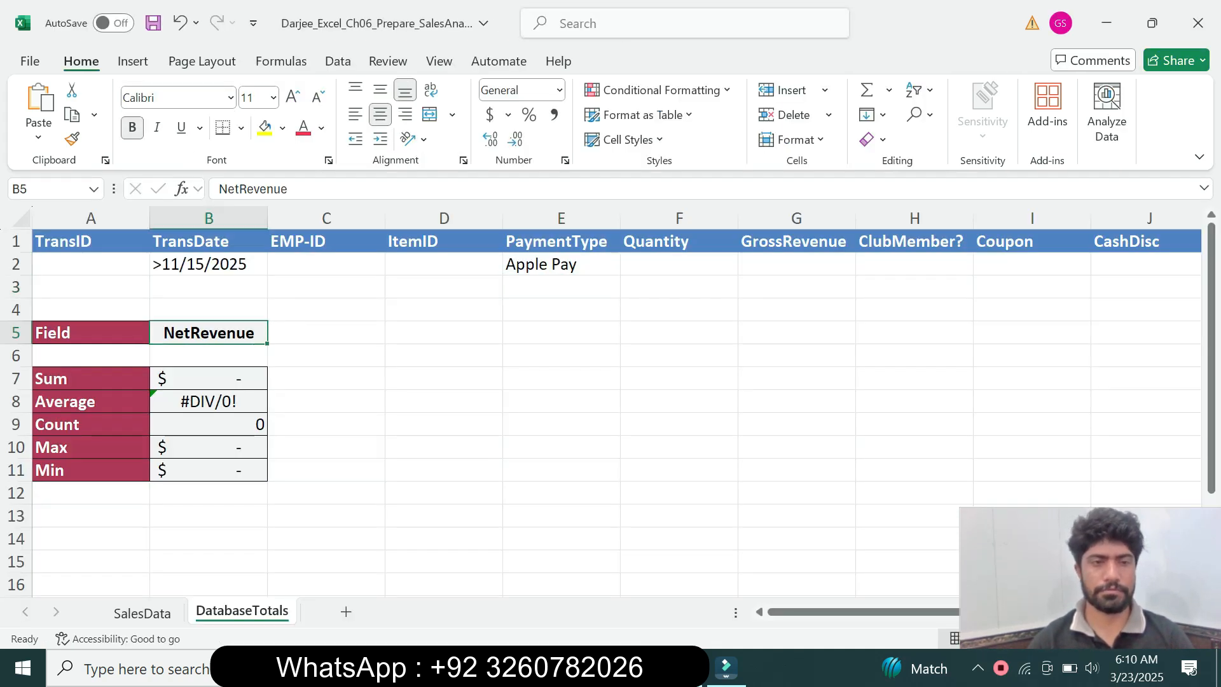
{"action": "double_click", "coordinate": [252, 189]}
{"action": "key", "text": "ctrl+v"}
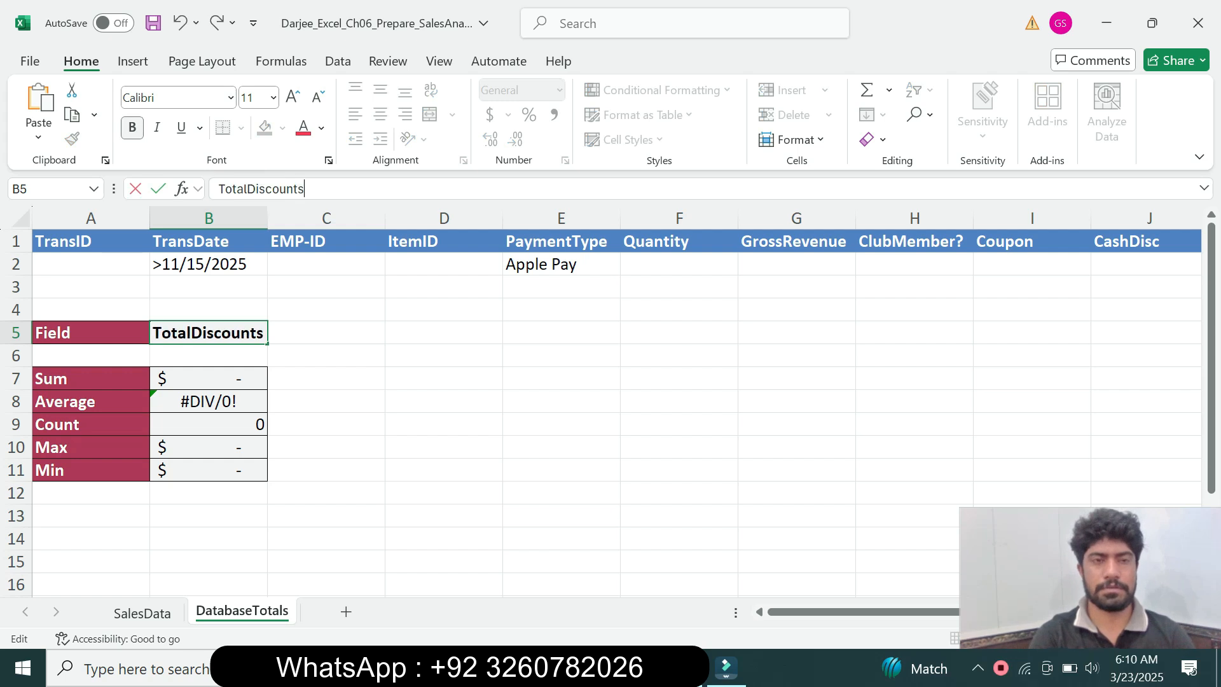
{"action": "key", "text": "Return"}
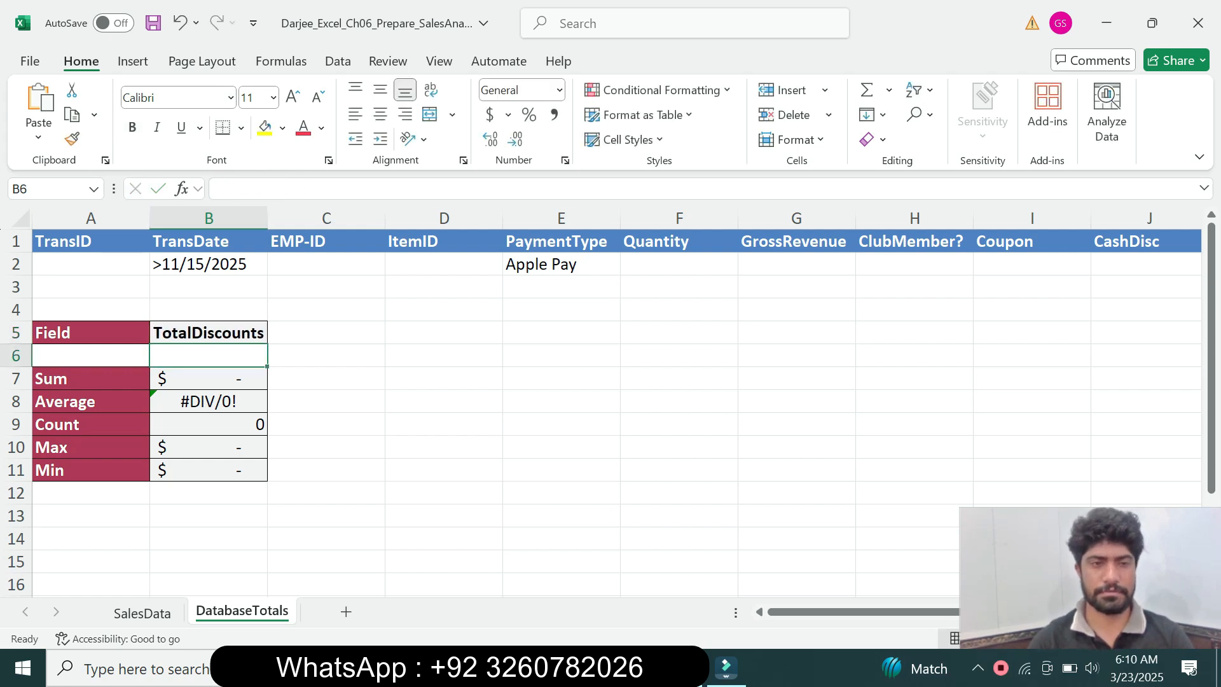
Delete Apple Pay from the PaymentType criteria cell E2, keeping the TransDate criterion
{"action": "left_click", "coordinate": [561, 264]}
{"action": "left_click_drag", "start_coordinate": [276, 189], "coordinate": [218, 188]}
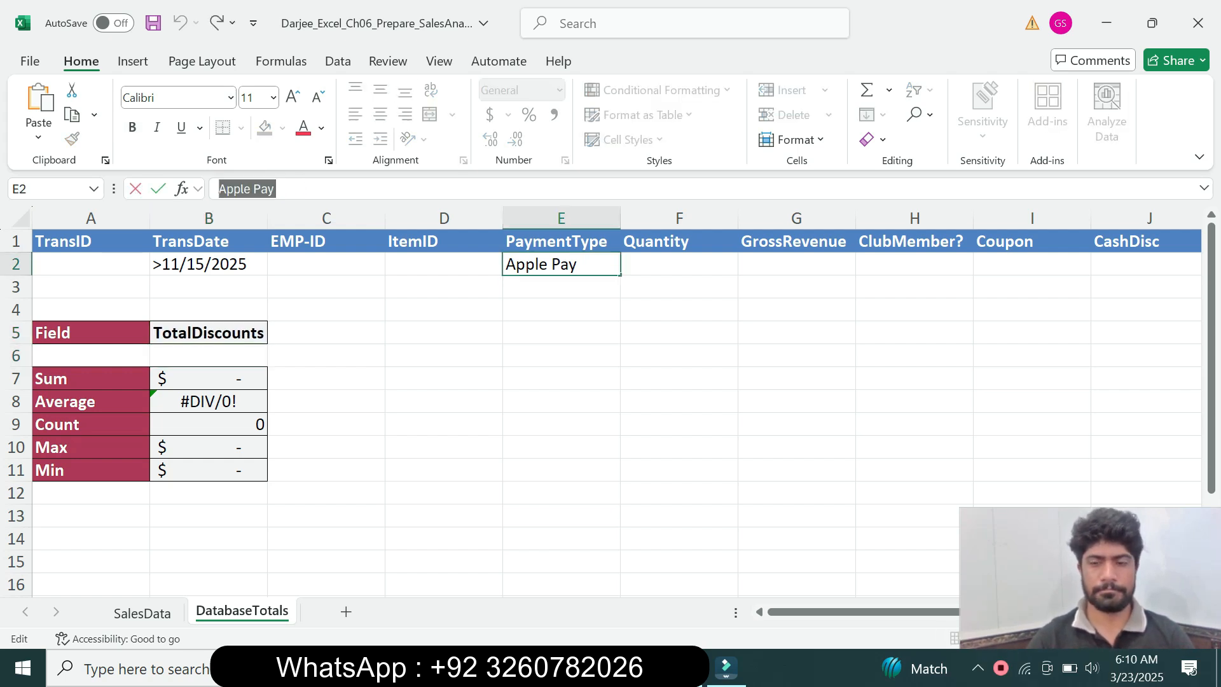
{"action": "key", "text": "BackSpace"}
{"action": "left_click", "coordinate": [327, 379]}
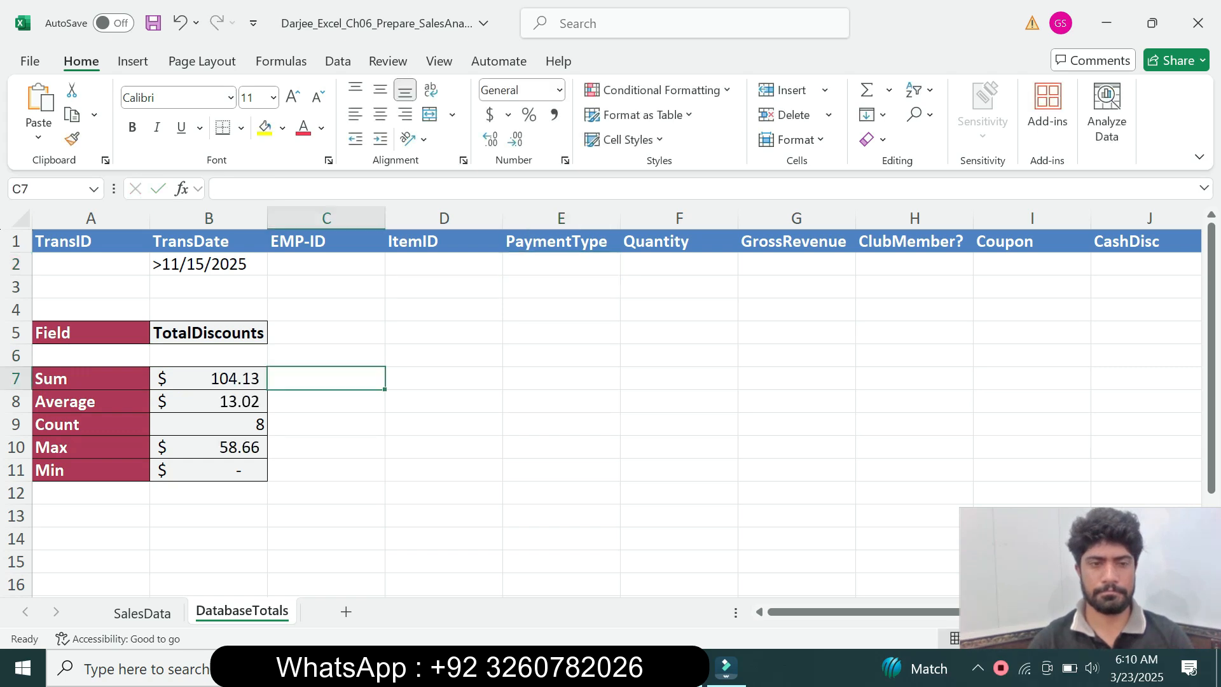
Switch to Word, set the Database functions instruction cell's text to size 9 and remove its highlighting
{"action": "key", "text": "alt+Tab"}
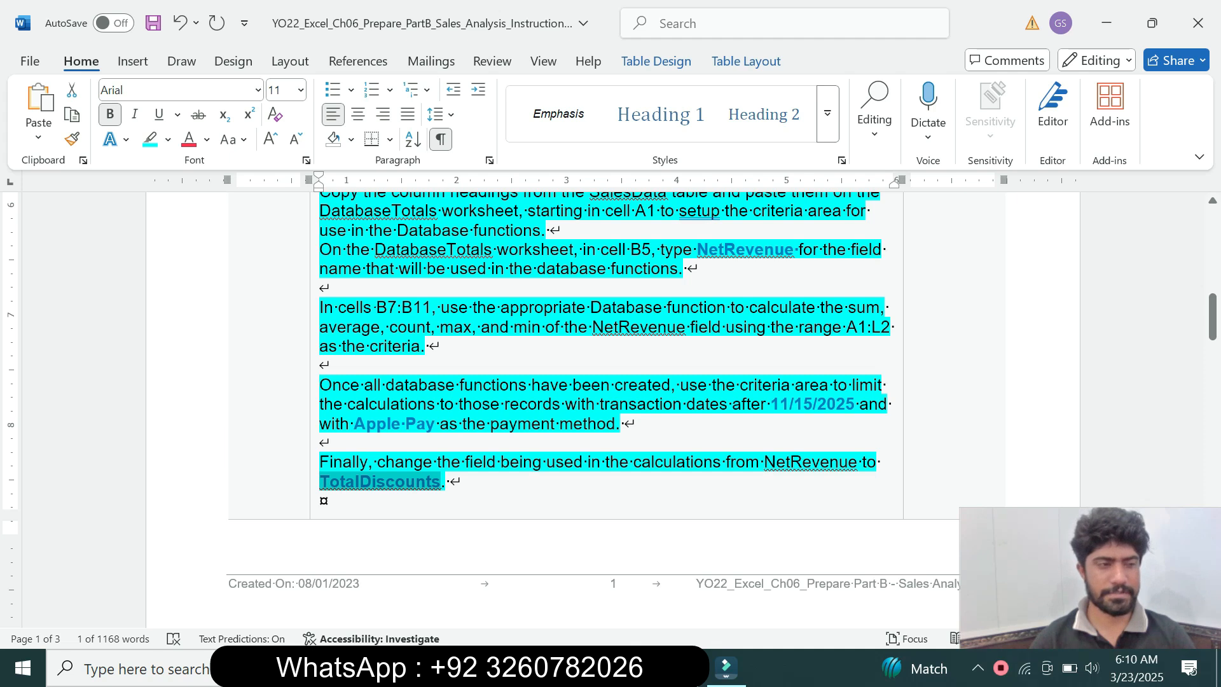
{"action": "left_click", "coordinate": [321, 481]}
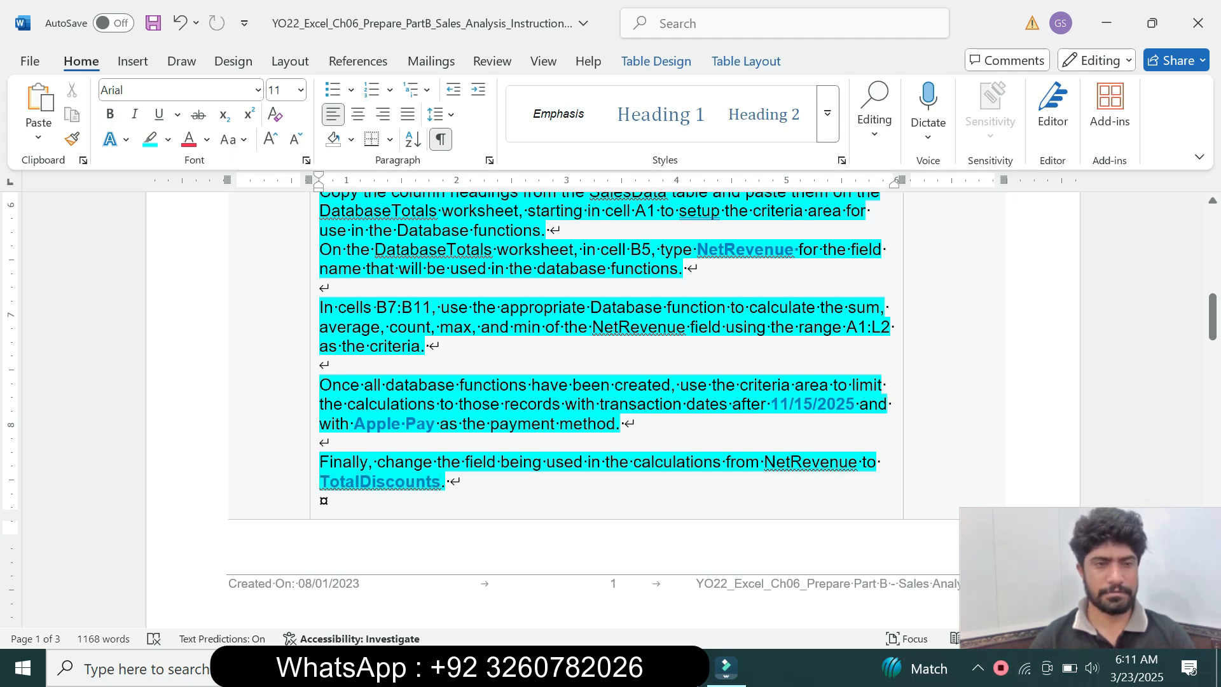
{"action": "left_click", "coordinate": [314, 474]}
{"action": "left_click", "coordinate": [423, 393]}
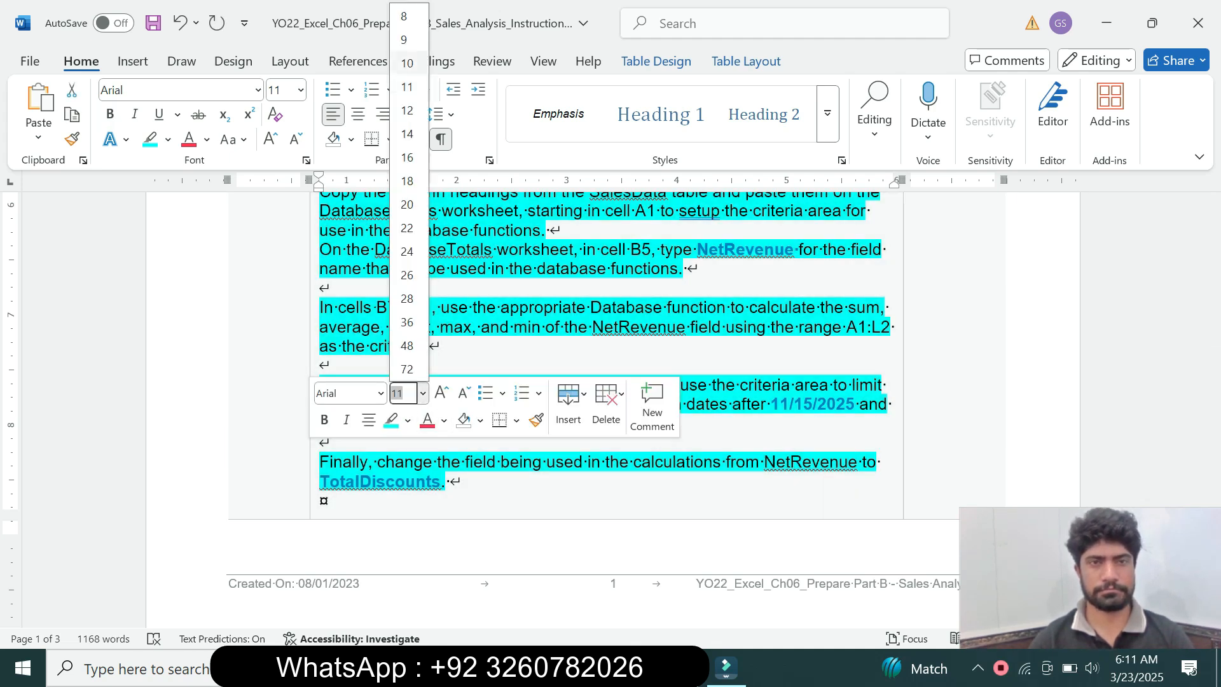
{"action": "left_click", "coordinate": [410, 39]}
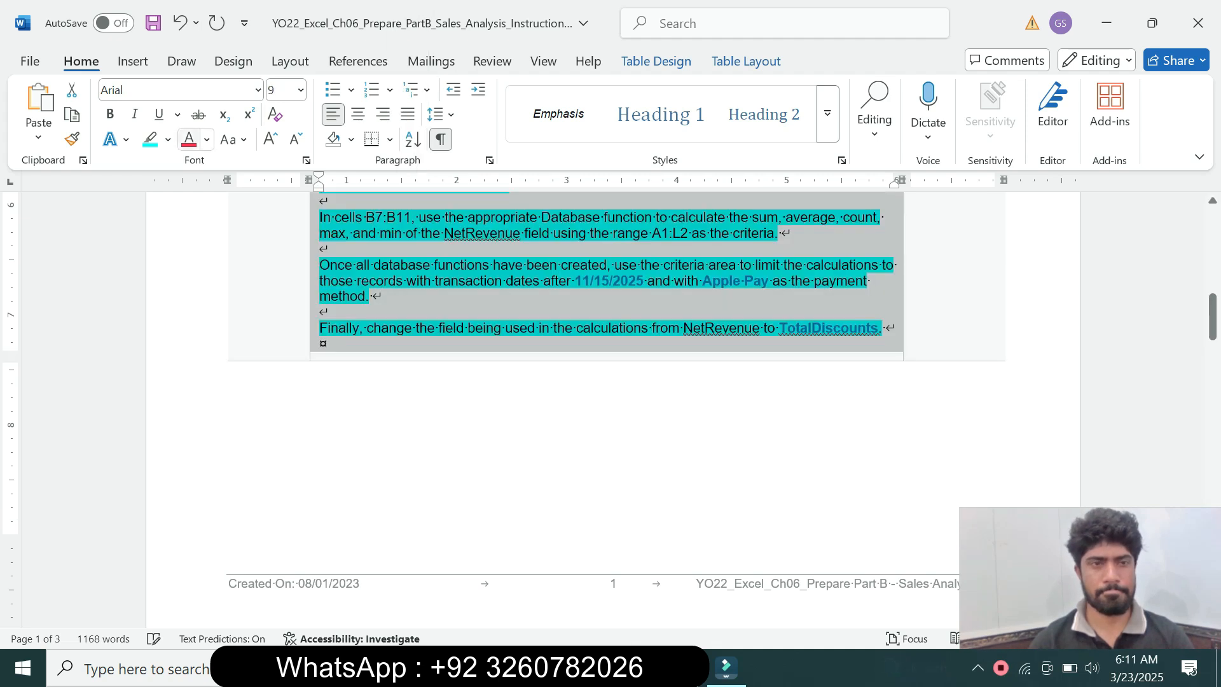
{"action": "left_click", "coordinate": [168, 140]}
{"action": "left_click", "coordinate": [197, 293]}
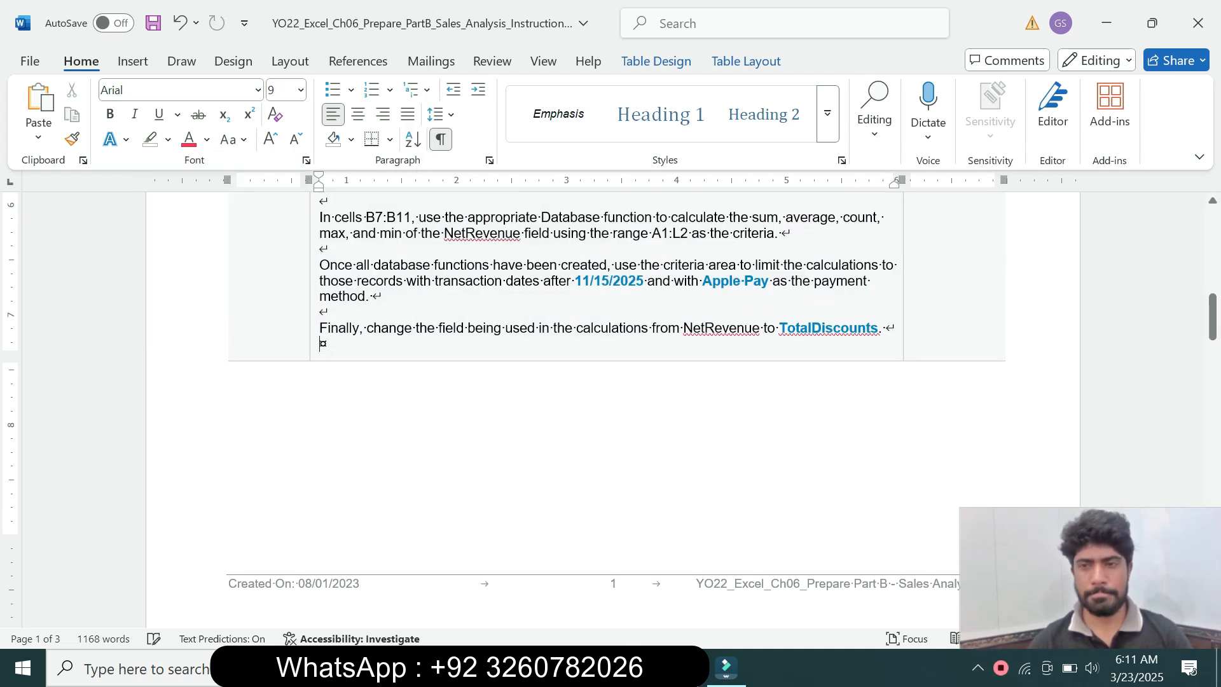
{"action": "left_click_drag", "start_coordinate": [1213, 318], "coordinate": [1212, 232]}
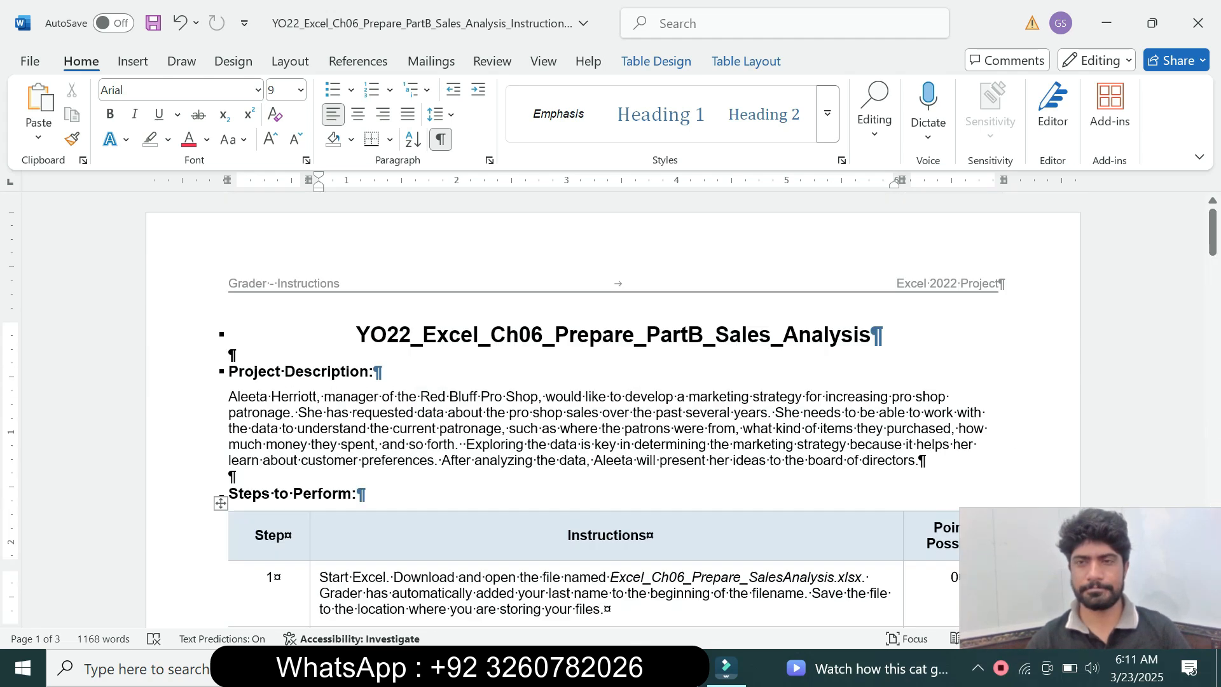